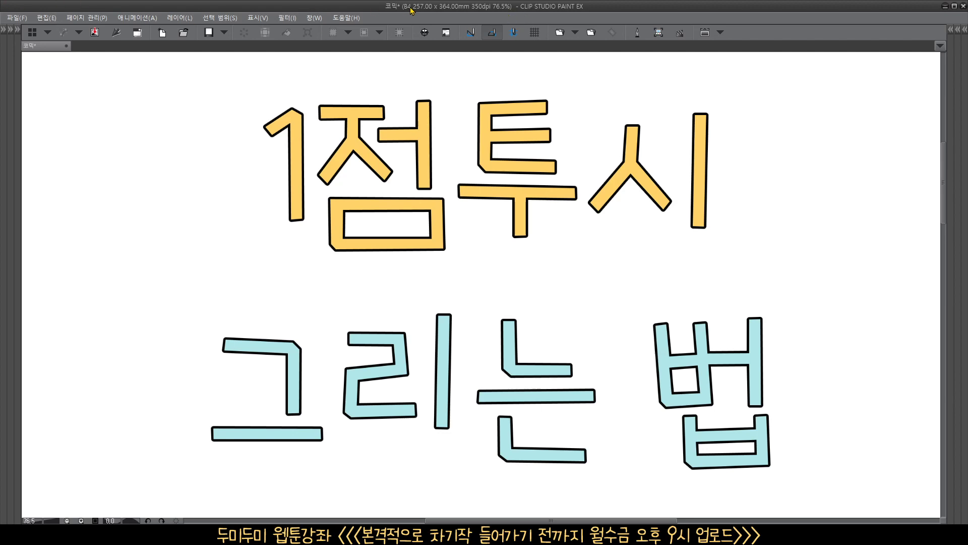
Bring back the hidden palettes and delete the title text layer "1점투시 그리는 법"
{"action": "key", "text": "Tab"}
{"action": "scroll", "coordinate": [564, 256], "scroll_direction": "down", "scroll_amount": 5}
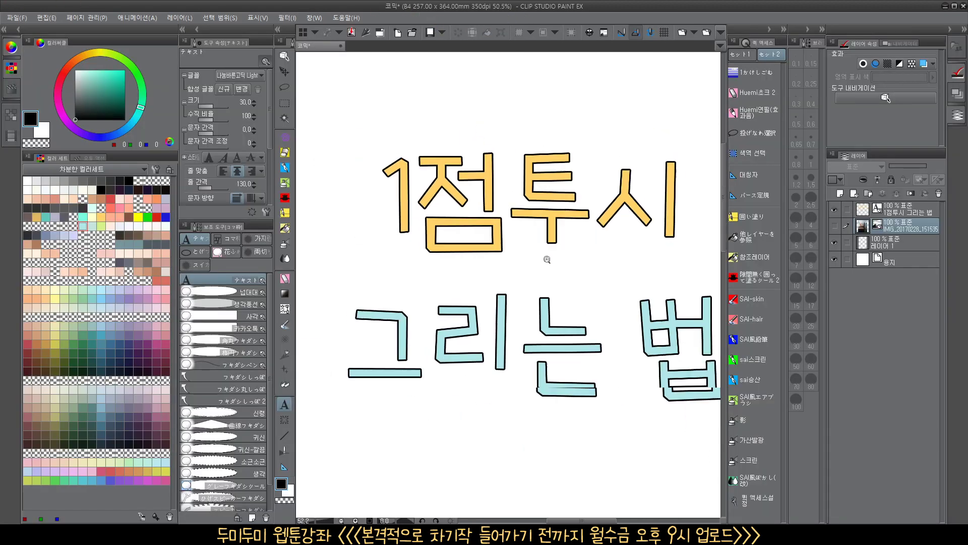
{"action": "left_click", "coordinate": [905, 213]}
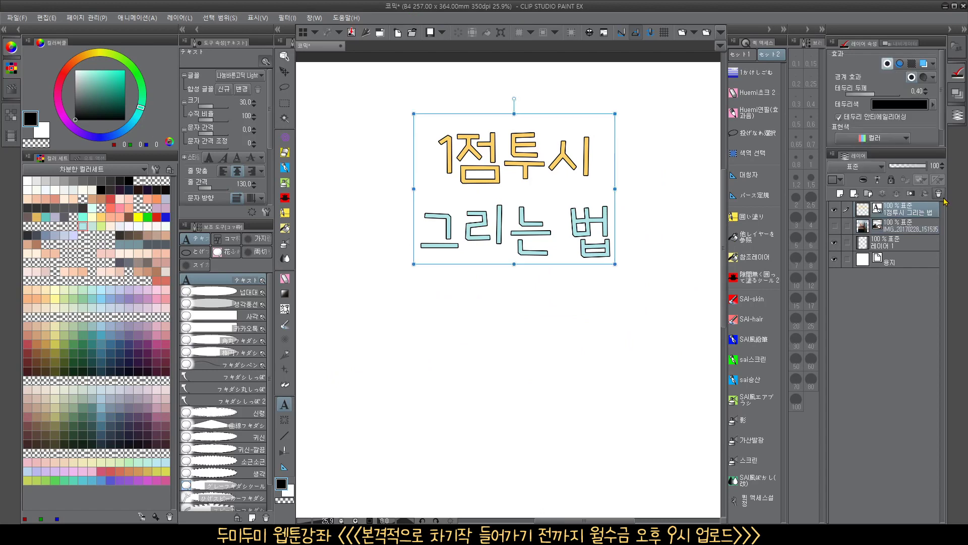
{"action": "left_click", "coordinate": [938, 194]}
Show the IMG_20170228_151535 photo layer and enlarge the photo so it fills most of the page, roughly centred
{"action": "scroll", "coordinate": [651, 298], "scroll_direction": "down", "scroll_amount": 2}
{"action": "left_click", "coordinate": [834, 209]}
{"action": "left_click_drag", "start_coordinate": [574, 346], "coordinate": [488, 302]}
{"action": "scroll", "coordinate": [515, 217], "scroll_direction": "down", "scroll_amount": 1}
{"action": "key", "text": "ctrl+t"}
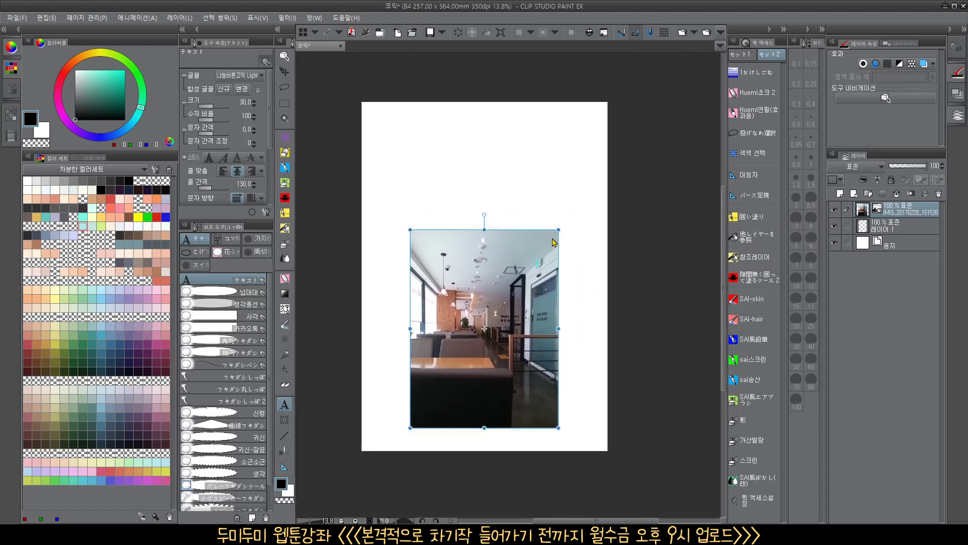
{"action": "left_click_drag", "start_coordinate": [559, 230], "coordinate": [605, 158]}
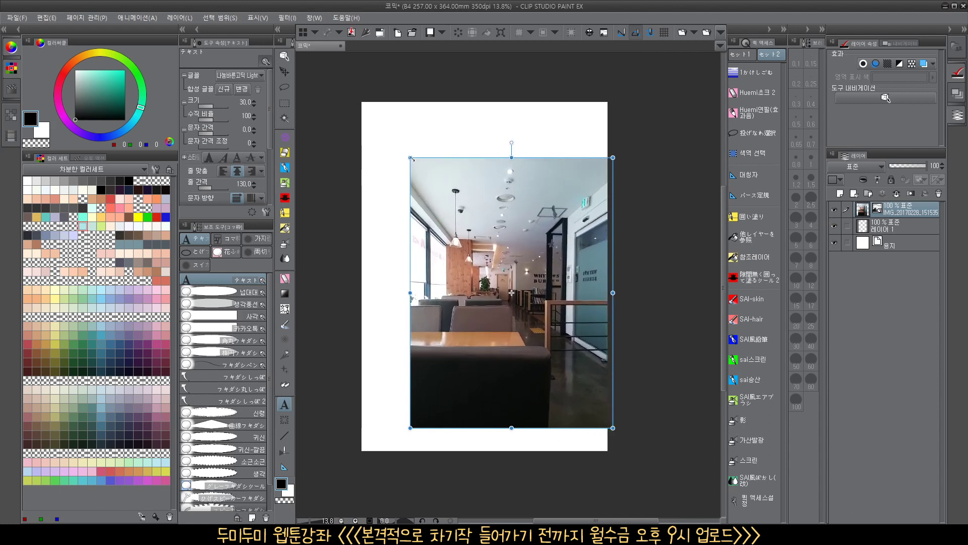
{"action": "left_click_drag", "start_coordinate": [410, 158], "coordinate": [395, 144]}
{"action": "left_click_drag", "start_coordinate": [483, 235], "coordinate": [493, 257]}
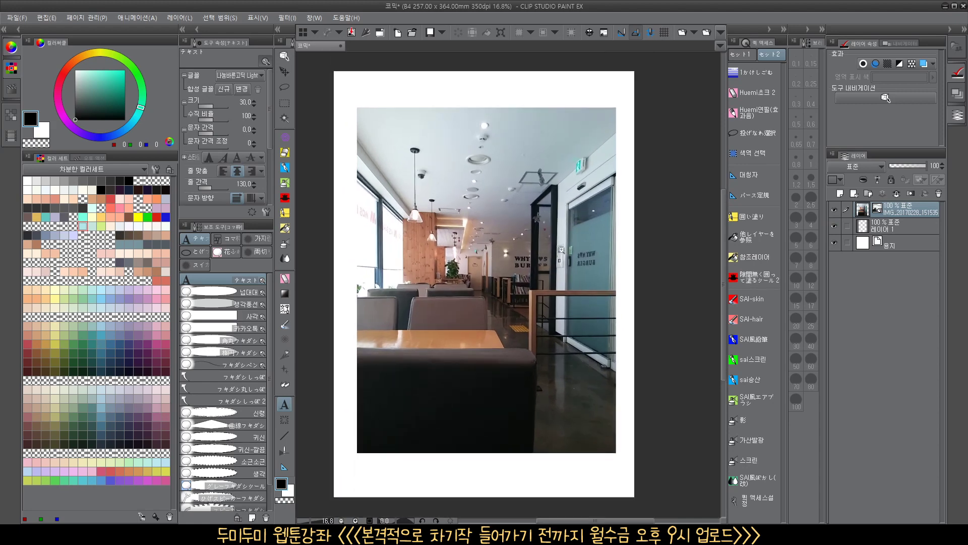
Rasterize the photo layer and raise its brightness to 32
{"action": "right_click", "coordinate": [889, 210]}
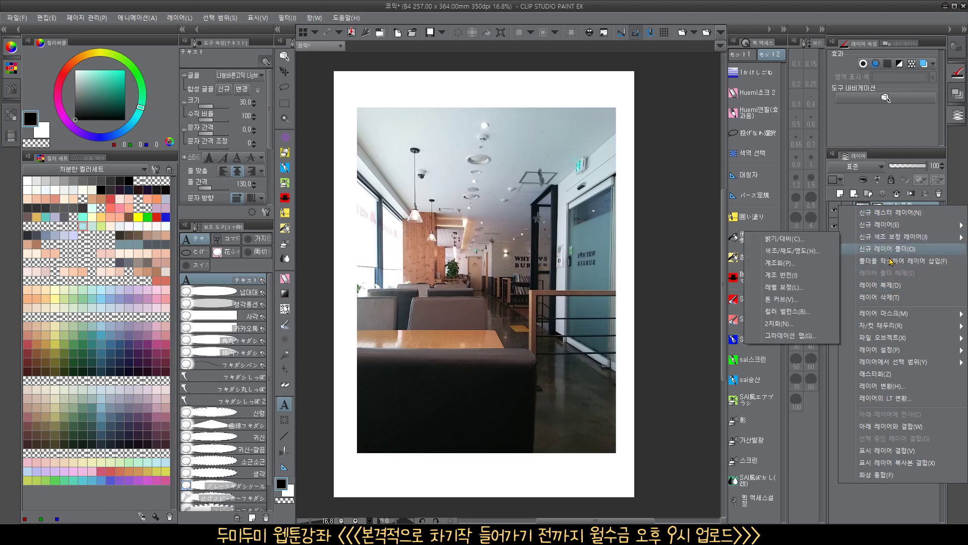
{"action": "left_click", "coordinate": [867, 376]}
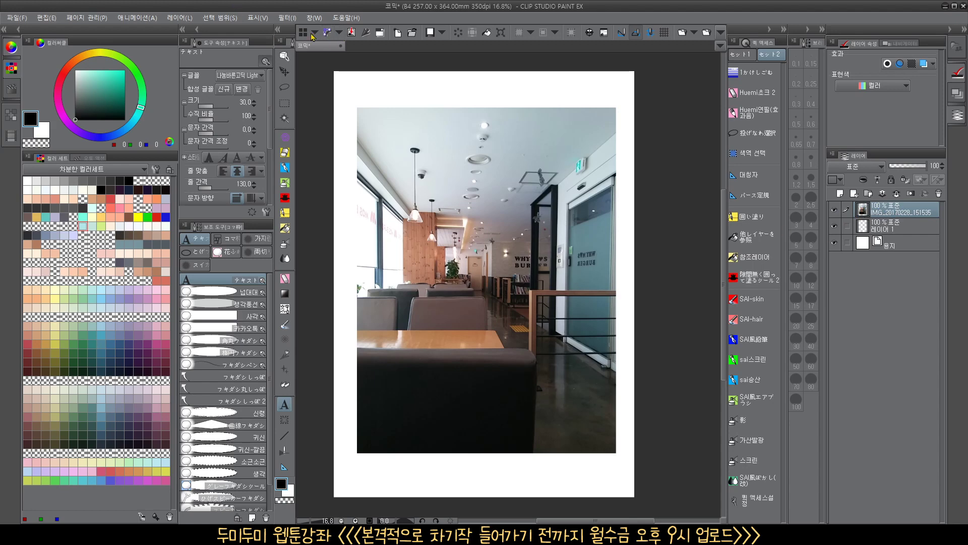
{"action": "left_click", "coordinate": [46, 17]}
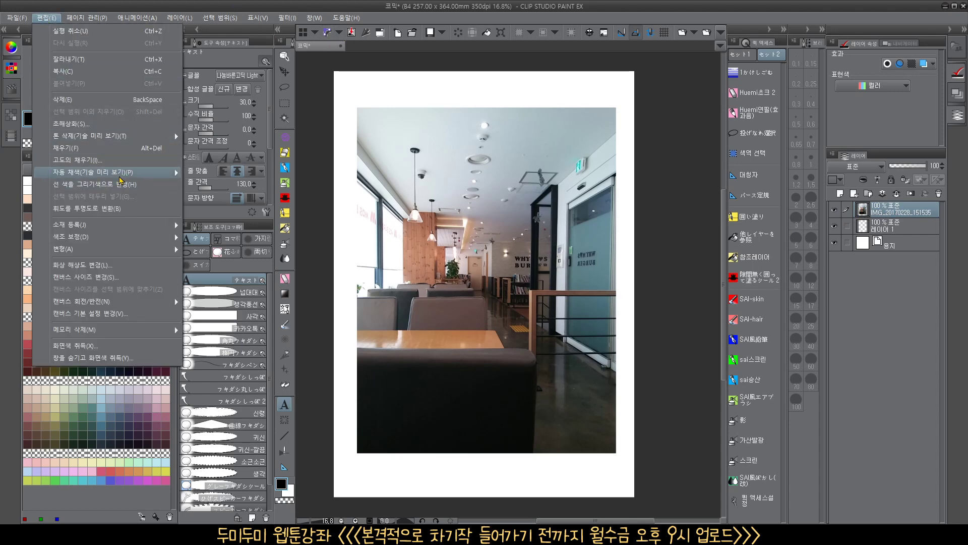
{"action": "mouse_move", "coordinate": [133, 239]}
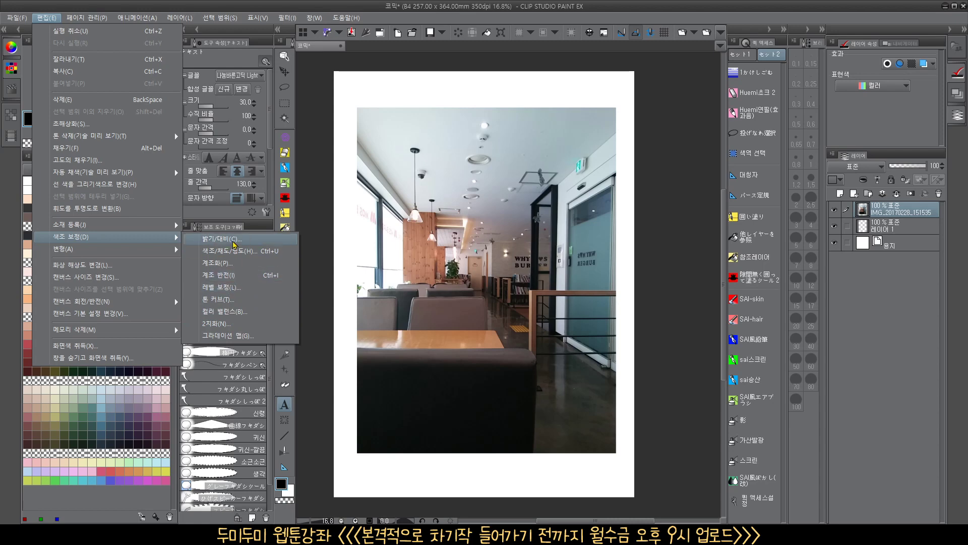
{"action": "left_click", "coordinate": [233, 244]}
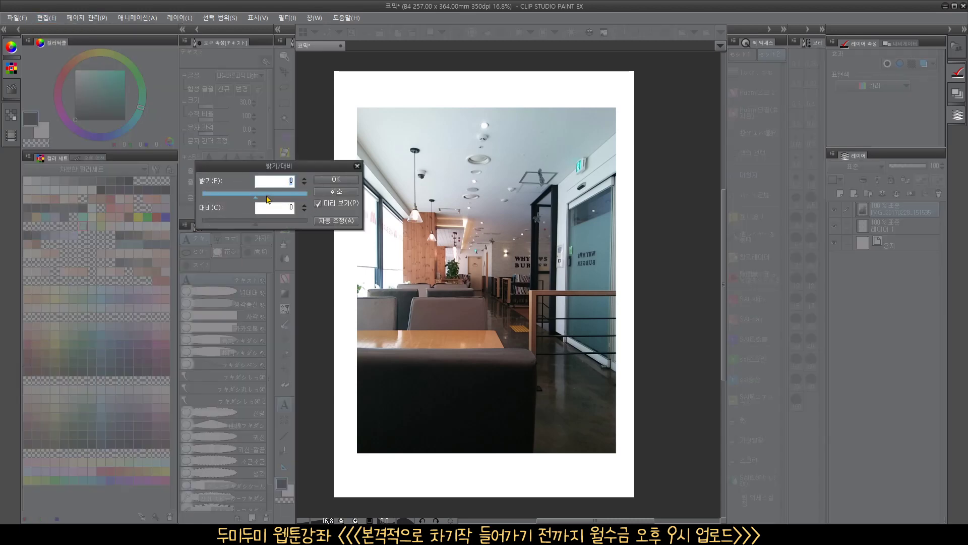
{"action": "left_click_drag", "start_coordinate": [267, 199], "coordinate": [273, 197]}
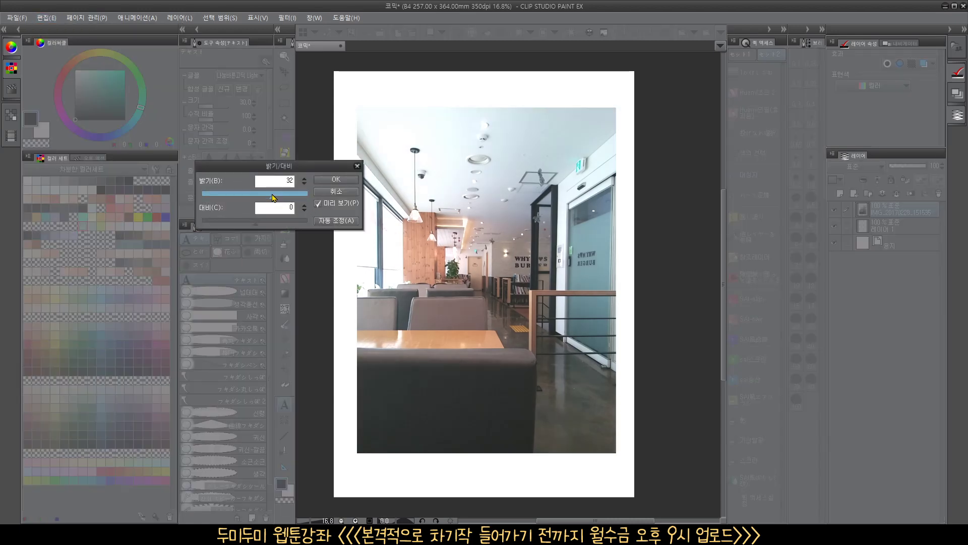
{"action": "left_click", "coordinate": [336, 179]}
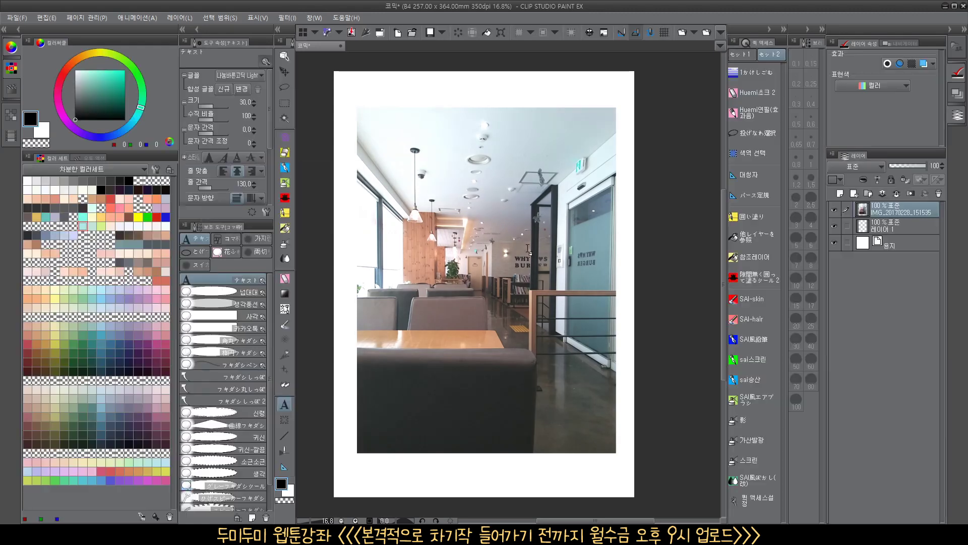
Move the photo layer below 레이어 1 in the layer order
{"action": "left_click_drag", "start_coordinate": [541, 261], "coordinate": [543, 260]}
{"action": "left_click_drag", "start_coordinate": [504, 292], "coordinate": [510, 291]}
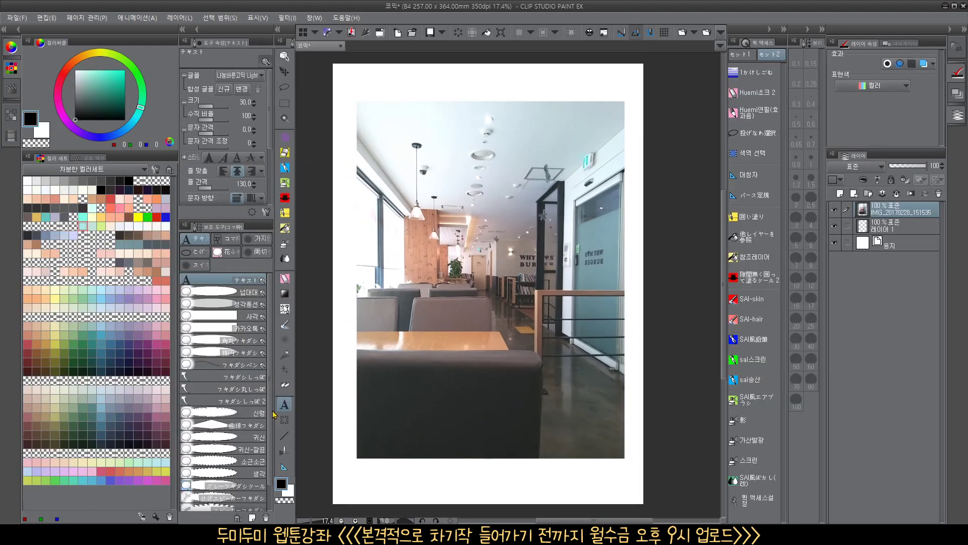
{"action": "left_click_drag", "start_coordinate": [875, 212], "coordinate": [883, 231]}
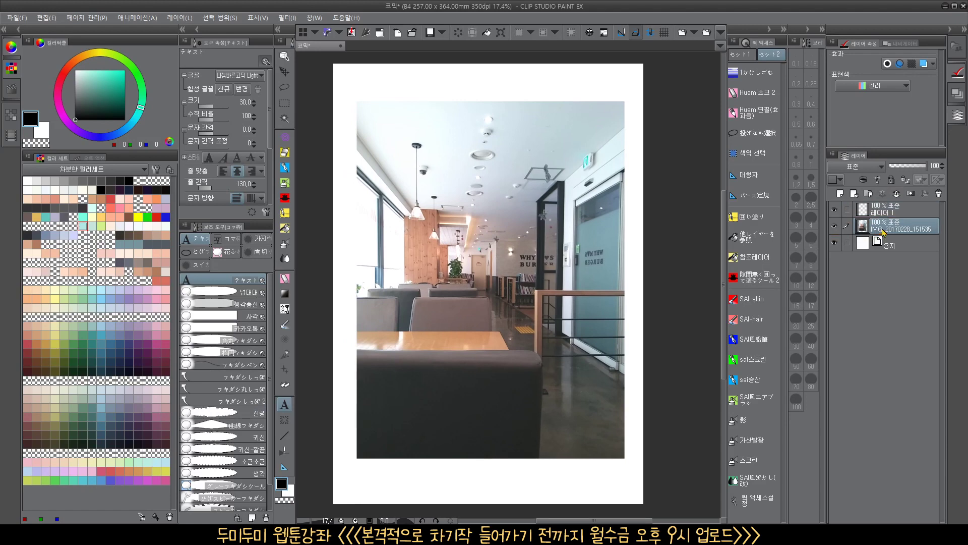
{"action": "left_click_drag", "start_coordinate": [456, 307], "coordinate": [448, 317]}
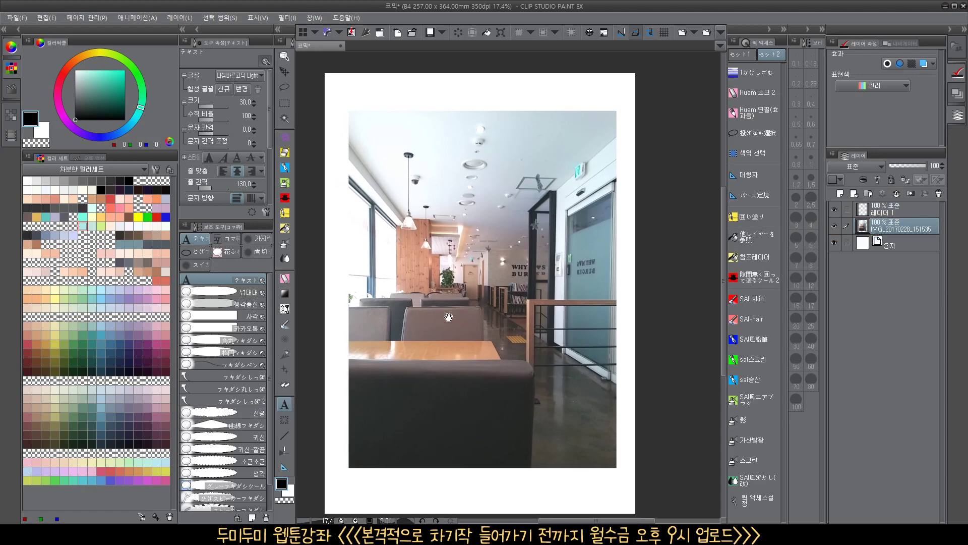
Draw red straight lines along the table's right edge and the right ceiling edge so they cross at the far end of the room
{"action": "left_click", "coordinate": [285, 434]}
{"action": "left_click", "coordinate": [111, 199]}
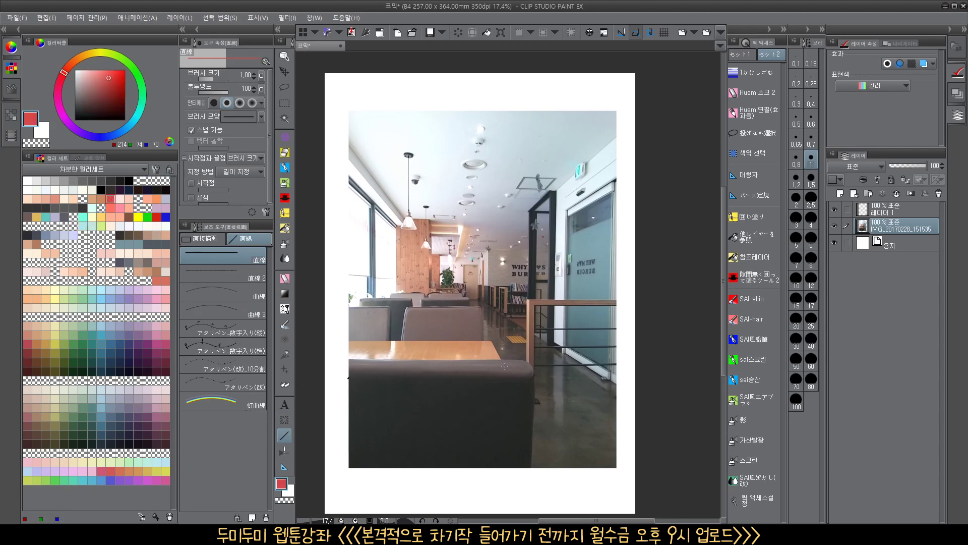
{"action": "left_click_drag", "start_coordinate": [504, 366], "coordinate": [431, 225]}
{"action": "mouse_move", "coordinate": [348, 143]}
{"action": "left_mouse_down"}
{"action": "mouse_move", "coordinate": [451, 269]}
{"action": "mouse_move", "coordinate": [419, 230]}
{"action": "left_mouse_up"}
{"action": "left_click_drag", "start_coordinate": [443, 270], "coordinate": [448, 277]}
{"action": "key", "text": "ctrl+z"}
{"action": "left_click_drag", "start_coordinate": [622, 131], "coordinate": [454, 283]}
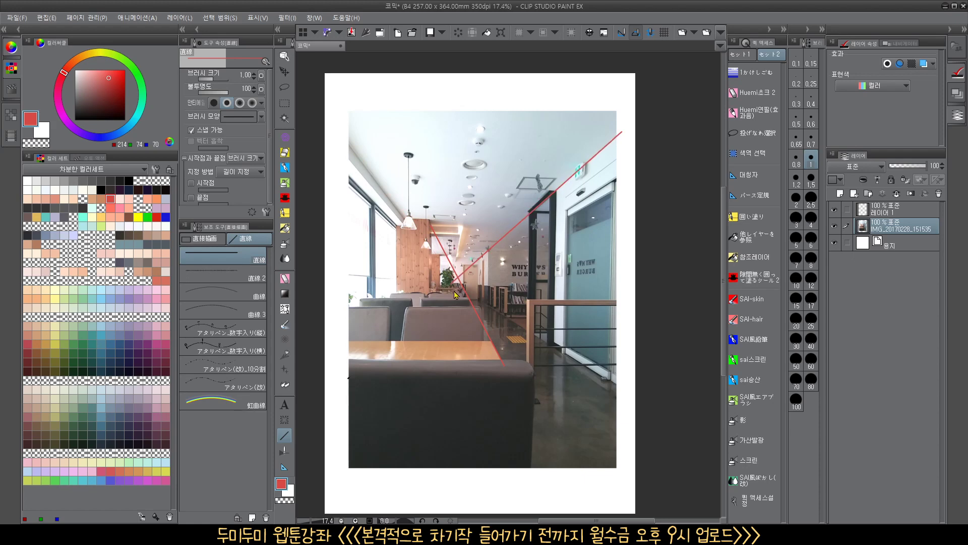
Try additional red lines from above the glass door and from its base toward the vanishing point
{"action": "scroll", "coordinate": [456, 292], "scroll_direction": "up", "scroll_amount": 2}
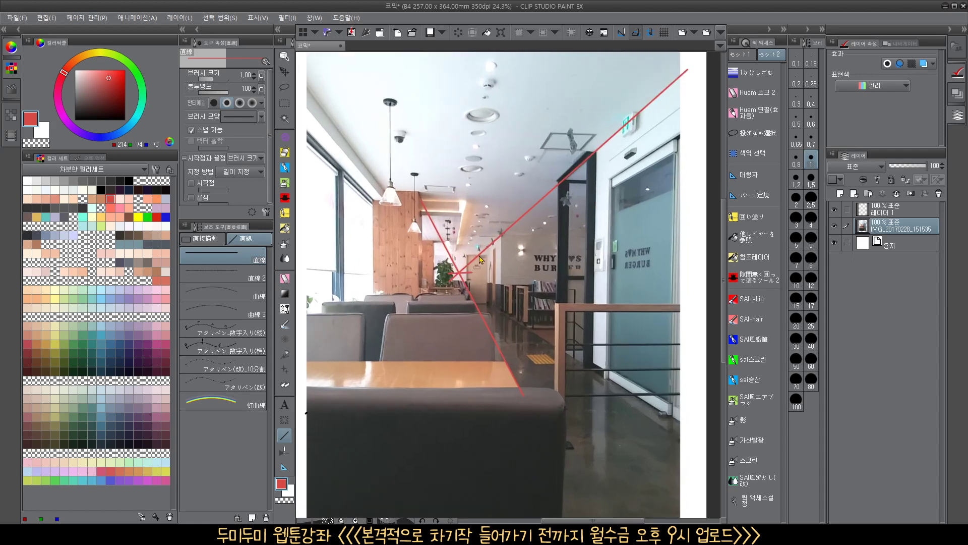
{"action": "scroll", "coordinate": [472, 273], "scroll_direction": "down", "scroll_amount": 1}
{"action": "left_click_drag", "start_coordinate": [492, 284], "coordinate": [478, 274]}
{"action": "left_click_drag", "start_coordinate": [634, 110], "coordinate": [443, 255]}
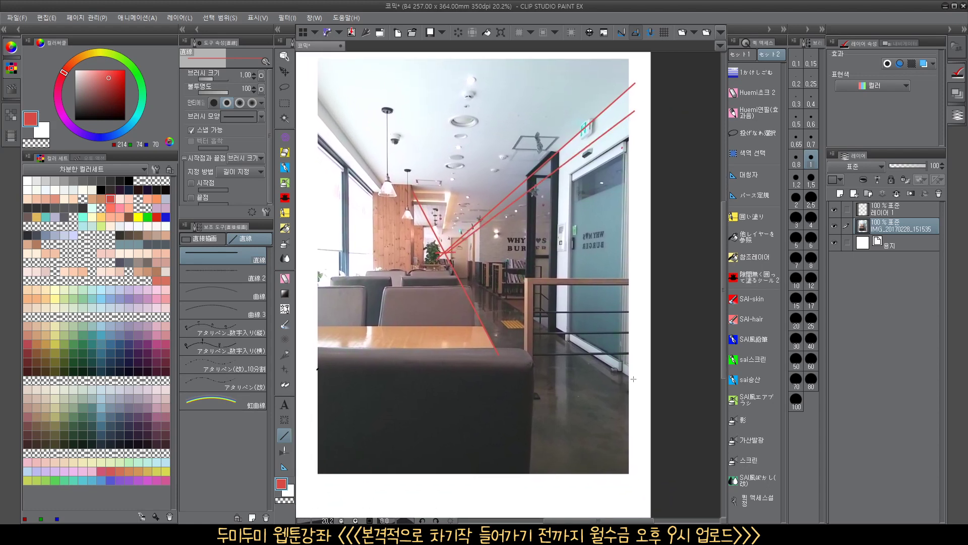
{"action": "mouse_move", "coordinate": [635, 377]}
{"action": "left_mouse_down"}
{"action": "mouse_move", "coordinate": [457, 282]}
{"action": "mouse_move", "coordinate": [628, 378]}
{"action": "mouse_move", "coordinate": [439, 261]}
{"action": "left_mouse_up"}
{"action": "key", "text": "ctrl+z"}
{"action": "left_click_drag", "start_coordinate": [592, 347], "coordinate": [587, 344]}
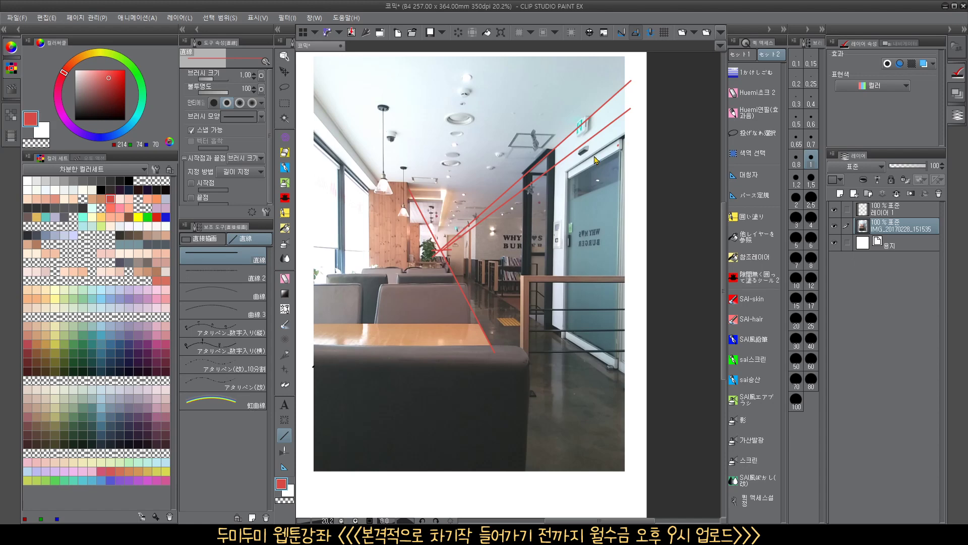
{"action": "scroll", "coordinate": [604, 276], "scroll_direction": "down", "scroll_amount": 1}
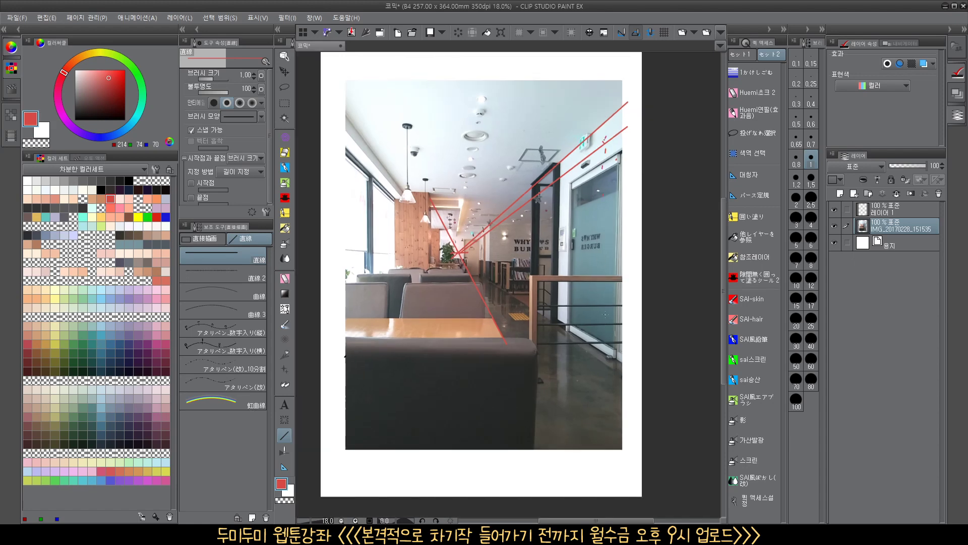
{"action": "key", "text": "ctrl+z"}
Draw two red straight lines along the left ceiling edge and the top of the left windows toward the vanishing point
{"action": "left_click_drag", "start_coordinate": [454, 239], "coordinate": [472, 241]}
{"action": "left_click_drag", "start_coordinate": [356, 105], "coordinate": [469, 254]}
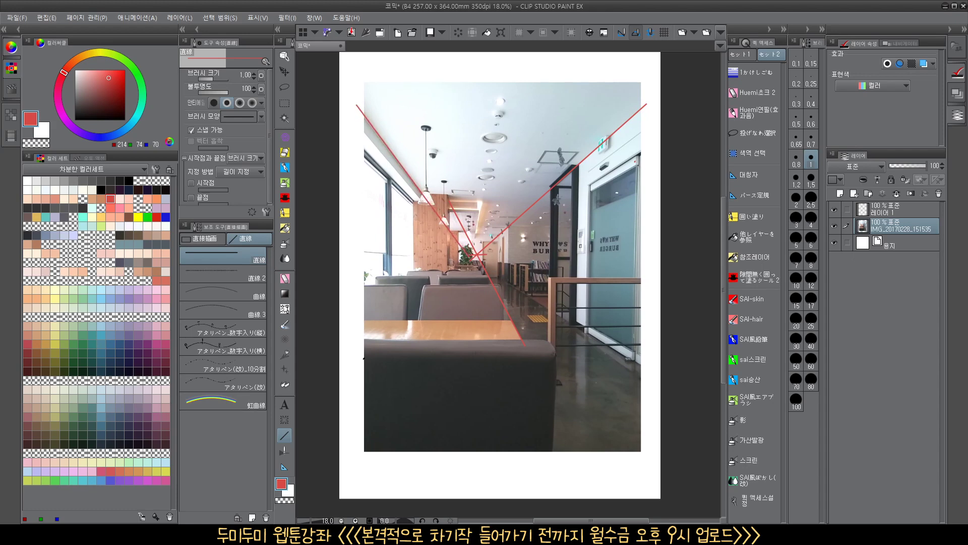
{"action": "key", "text": "ctrl+z"}
{"action": "left_click_drag", "start_coordinate": [360, 145], "coordinate": [473, 257]}
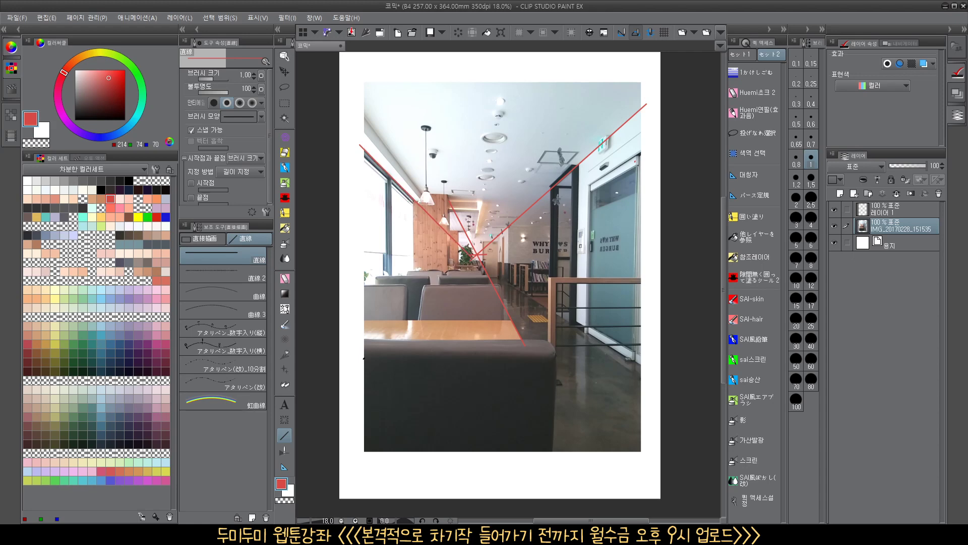
{"action": "left_click_drag", "start_coordinate": [363, 114], "coordinate": [510, 291]}
Draw a red straight line along the base of the right glass door to the vanishing point and inspect where the lines meet
{"action": "scroll", "coordinate": [510, 290], "scroll_direction": "down", "scroll_amount": 5}
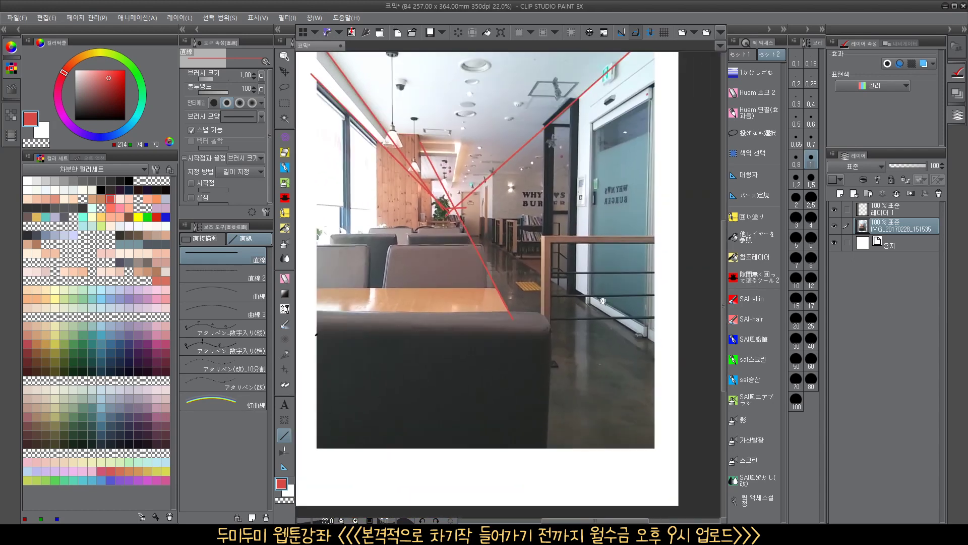
{"action": "scroll", "coordinate": [530, 279], "scroll_direction": "down", "scroll_amount": 1}
{"action": "left_click_drag", "start_coordinate": [658, 345], "coordinate": [463, 222]}
{"action": "scroll", "coordinate": [536, 256], "scroll_direction": "up", "scroll_amount": 4}
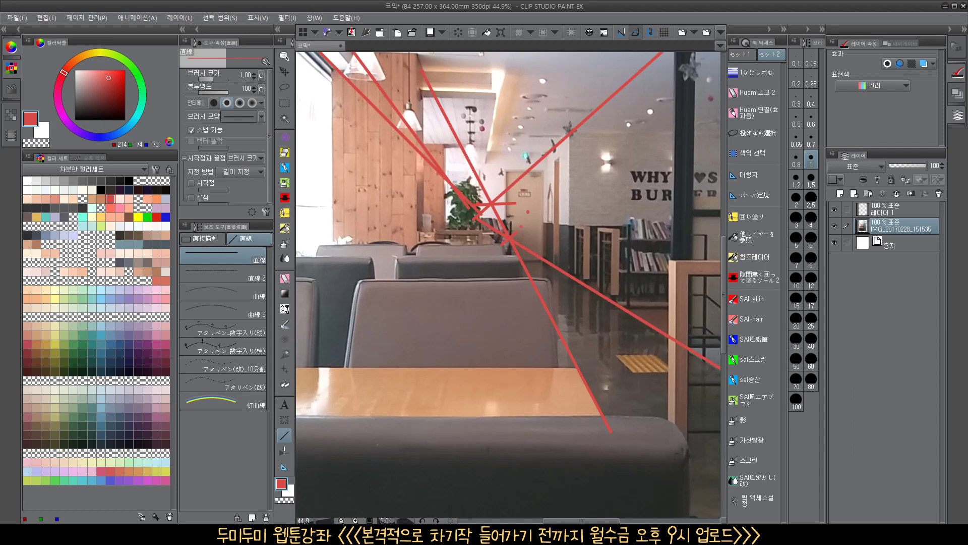
{"action": "scroll", "coordinate": [497, 202], "scroll_direction": "down", "scroll_amount": 2}
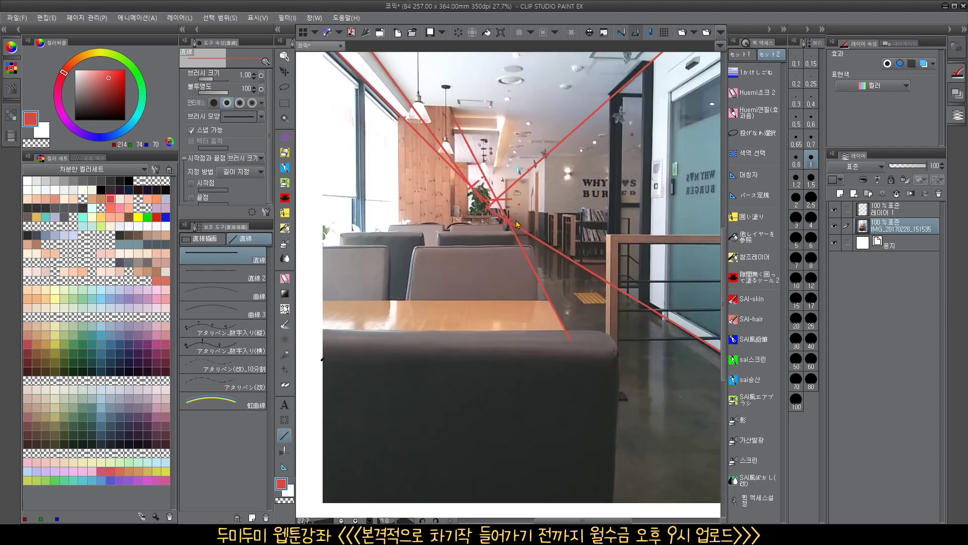
{"action": "left_click_drag", "start_coordinate": [504, 227], "coordinate": [493, 316]}
{"action": "scroll", "coordinate": [493, 316], "scroll_direction": "down", "scroll_amount": 3}
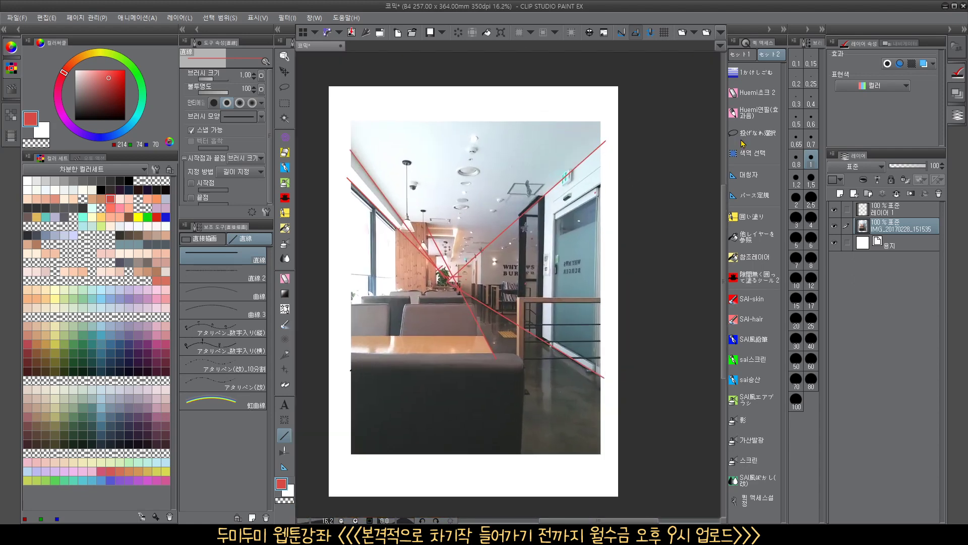
With the Huemi초크 2 brush, circle the outer end of the right ceiling line and the vanishing point, linking them with freehand strokes
{"action": "left_click", "coordinate": [751, 92]}
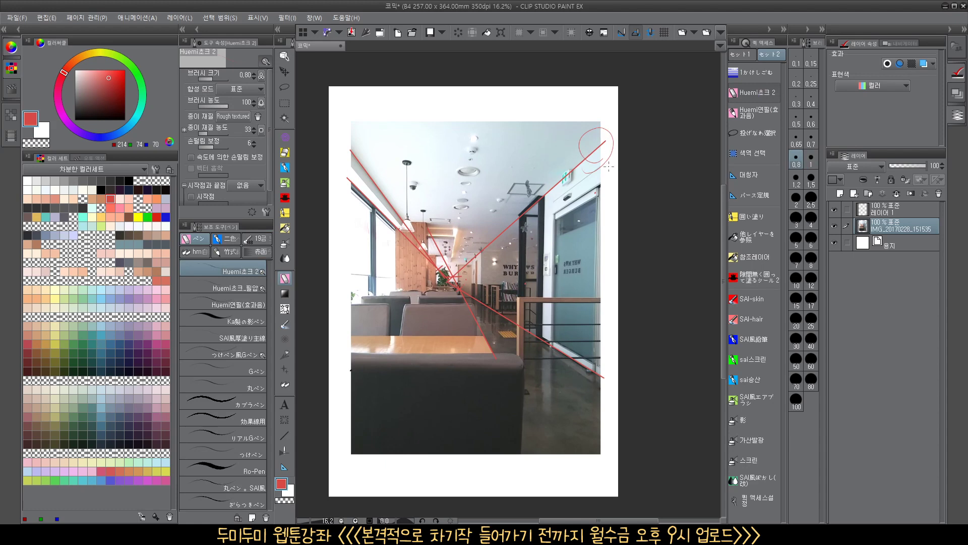
{"action": "mouse_move", "coordinate": [469, 273]}
{"action": "left_mouse_down"}
{"action": "mouse_move", "coordinate": [460, 278]}
{"action": "mouse_move", "coordinate": [469, 272]}
{"action": "left_mouse_up"}
{"action": "mouse_move", "coordinate": [591, 137]}
{"action": "left_mouse_down"}
{"action": "mouse_move", "coordinate": [448, 218]}
{"action": "mouse_move", "coordinate": [458, 233]}
{"action": "mouse_move", "coordinate": [594, 135]}
{"action": "left_mouse_up"}
{"action": "left_click_drag", "start_coordinate": [600, 159], "coordinate": [605, 151]}
{"action": "left_click_drag", "start_coordinate": [467, 267], "coordinate": [462, 280]}
{"action": "mouse_move", "coordinate": [600, 150]}
{"action": "left_mouse_down"}
{"action": "mouse_move", "coordinate": [591, 154]}
{"action": "mouse_move", "coordinate": [598, 148]}
{"action": "left_mouse_up"}
{"action": "left_click_drag", "start_coordinate": [464, 261], "coordinate": [479, 257]}
{"action": "mouse_move", "coordinate": [600, 152]}
{"action": "left_mouse_down"}
{"action": "mouse_move", "coordinate": [603, 160]}
{"action": "mouse_move", "coordinate": [588, 141]}
{"action": "mouse_move", "coordinate": [603, 137]}
{"action": "left_mouse_up"}
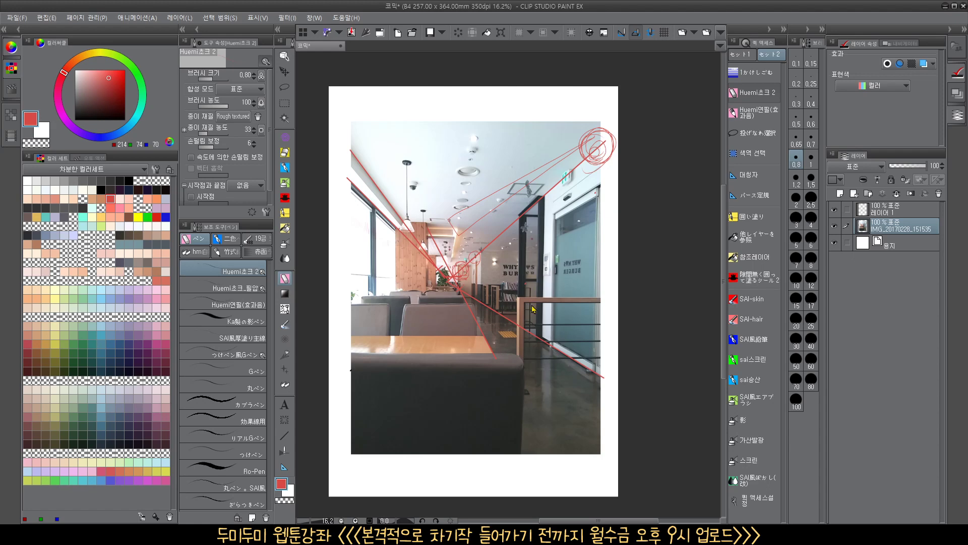
{"action": "key", "text": "ctrl+a"}
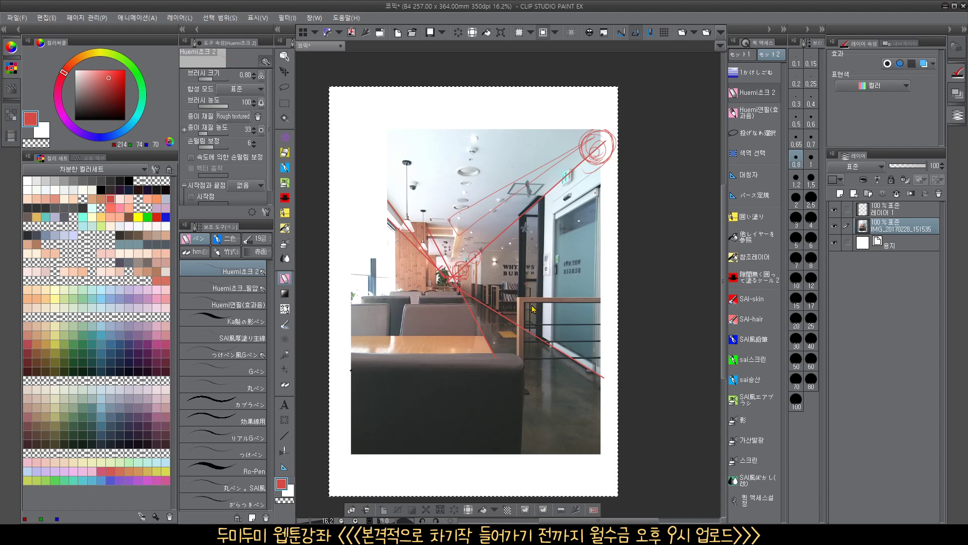
{"action": "key", "text": "Delete"}
{"action": "key", "text": "ctrl+z"}
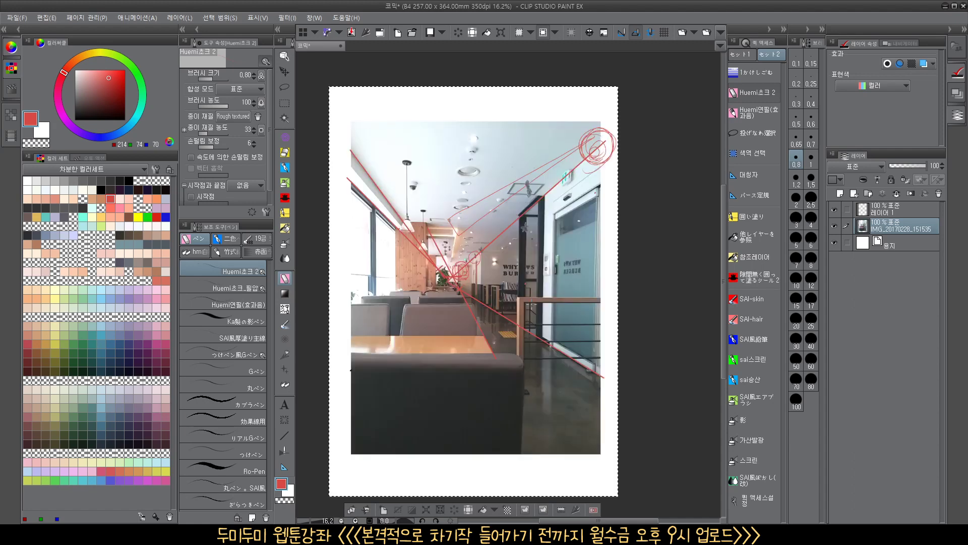
{"action": "key", "text": "ctrl+d"}
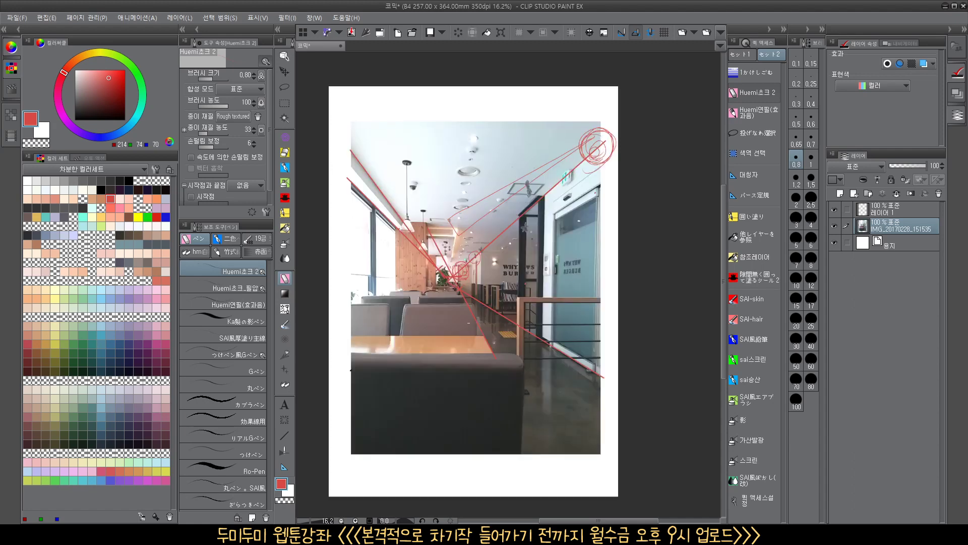
Try to set a vanishing point with perspective ruler guides drawn over the photo's red converging lines
{"action": "left_click", "coordinate": [284, 466]}
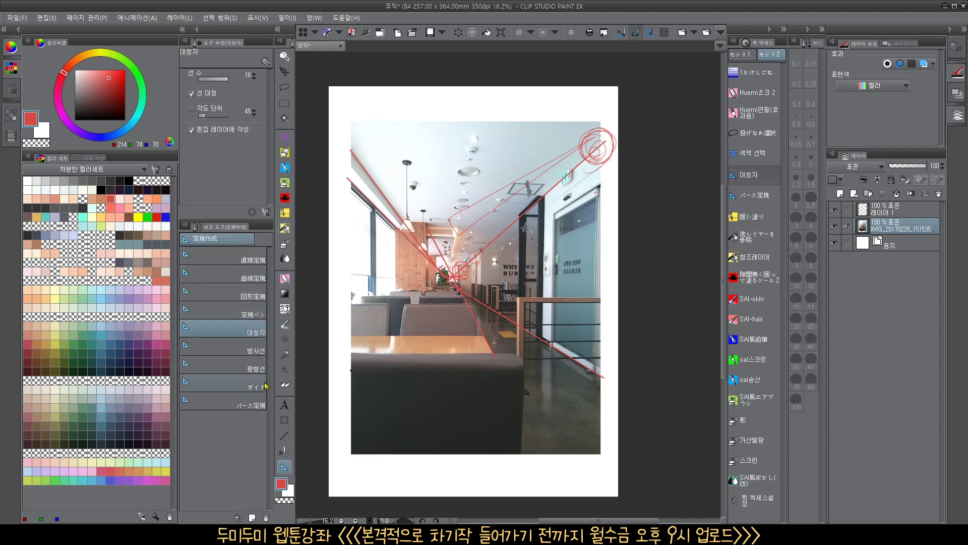
{"action": "left_click", "coordinate": [266, 409]}
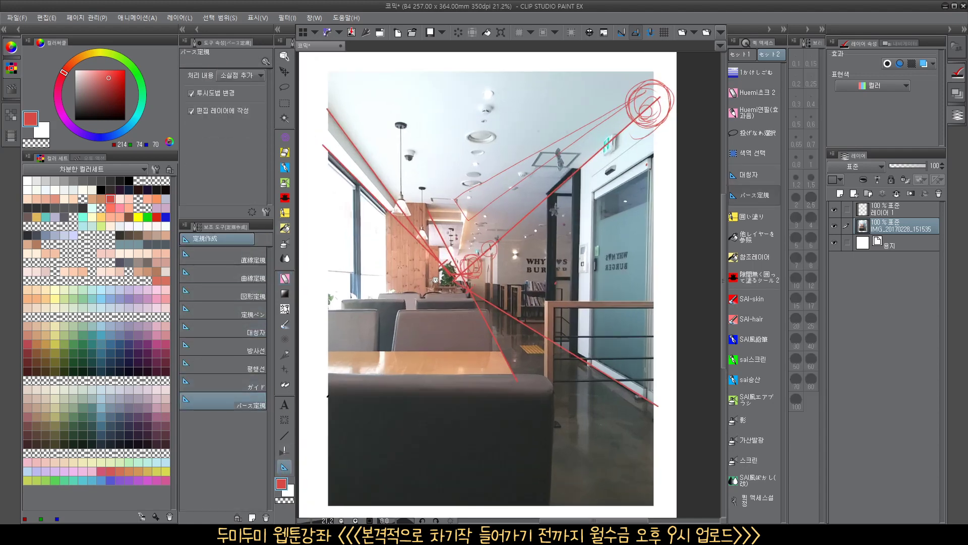
{"action": "scroll", "coordinate": [429, 287], "scroll_direction": "up", "scroll_amount": 2}
{"action": "left_click_drag", "start_coordinate": [439, 293], "coordinate": [472, 307]}
{"action": "left_click_drag", "start_coordinate": [358, 140], "coordinate": [421, 216]}
{"action": "scroll", "coordinate": [588, 330], "scroll_direction": "down", "scroll_amount": 1}
{"action": "left_click_drag", "start_coordinate": [590, 307], "coordinate": [577, 271]}
{"action": "left_click", "coordinate": [657, 343]}
{"action": "left_click_drag", "start_coordinate": [668, 100], "coordinate": [537, 219]}
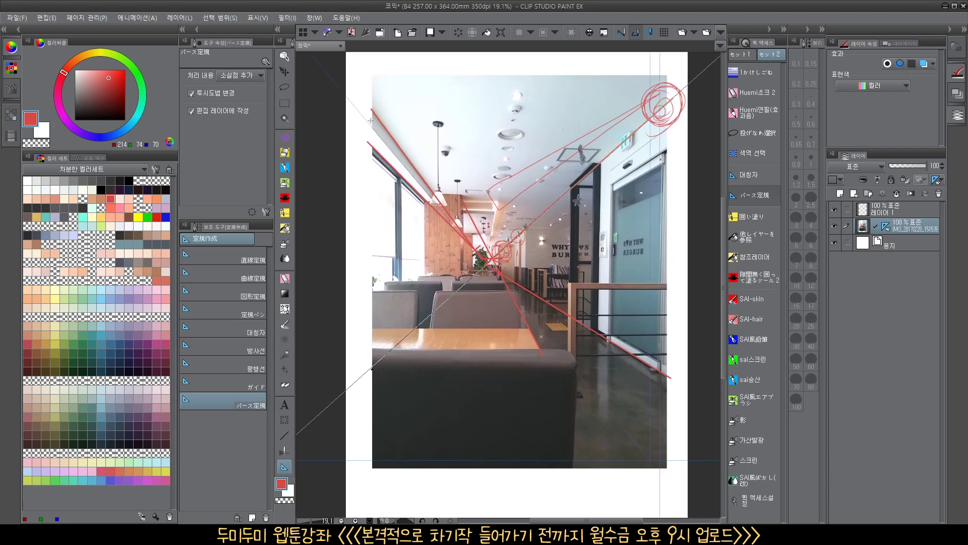
{"action": "left_click_drag", "start_coordinate": [498, 273], "coordinate": [470, 301]}
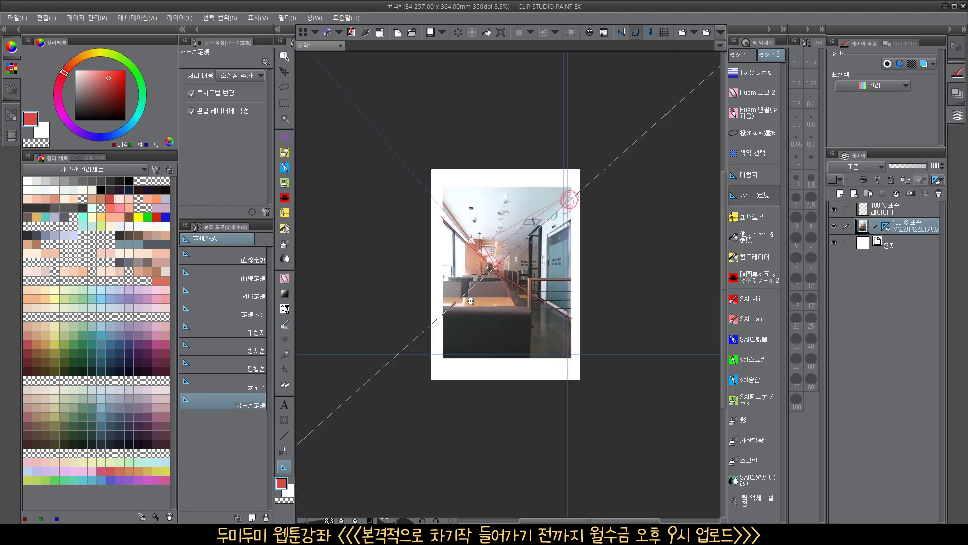
{"action": "left_click_drag", "start_coordinate": [526, 331], "coordinate": [537, 284]}
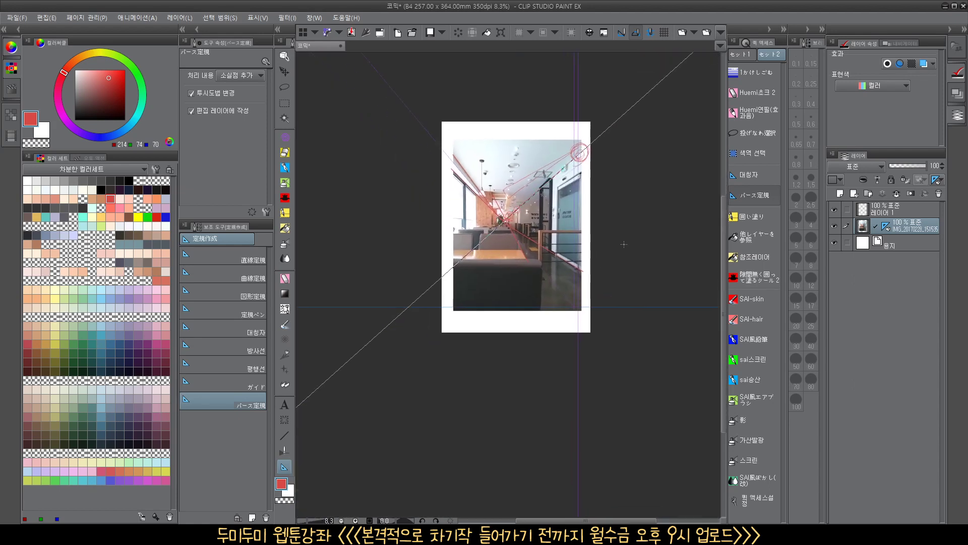
{"action": "left_click_drag", "start_coordinate": [591, 253], "coordinate": [583, 261]}
Undo the misplaced perspective ruler guides and clear the canvas selection
{"action": "key", "text": "ctrl+z"}
{"action": "key", "text": "ctrl+z"}
{"action": "key", "text": "ctrl+z"}
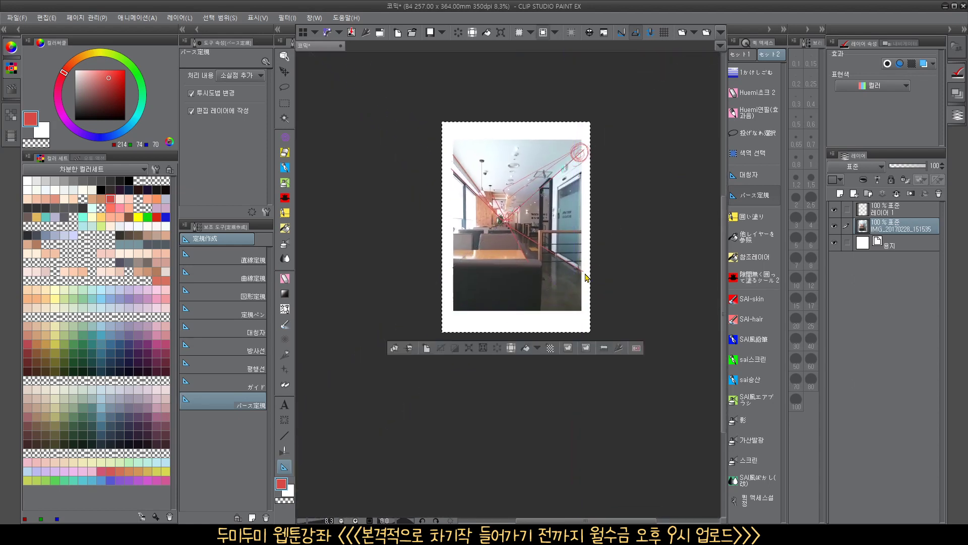
{"action": "key", "text": "ctrl+d"}
Create a perspective ruler from two guides, along the red table-edge line and the red line at the glass door's base
{"action": "scroll", "coordinate": [523, 333], "scroll_direction": "up", "scroll_amount": 4}
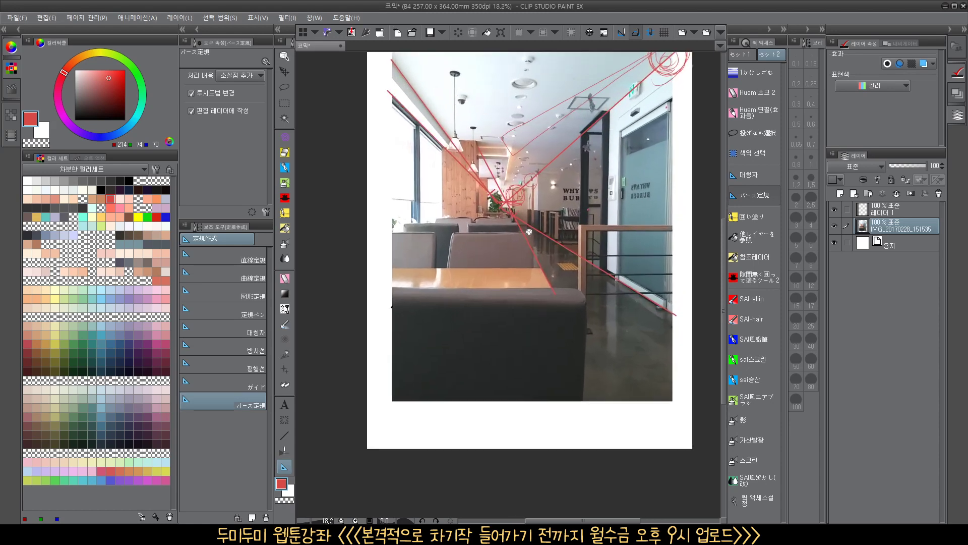
{"action": "scroll", "coordinate": [523, 332], "scroll_direction": "up", "scroll_amount": 2}
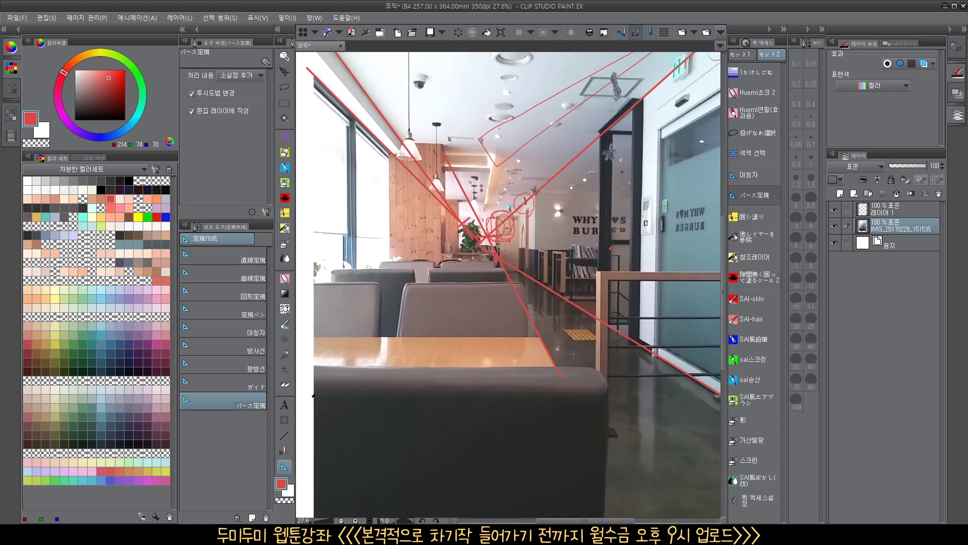
{"action": "left_click_drag", "start_coordinate": [561, 377], "coordinate": [498, 256]}
{"action": "left_click_drag", "start_coordinate": [621, 335], "coordinate": [521, 295]}
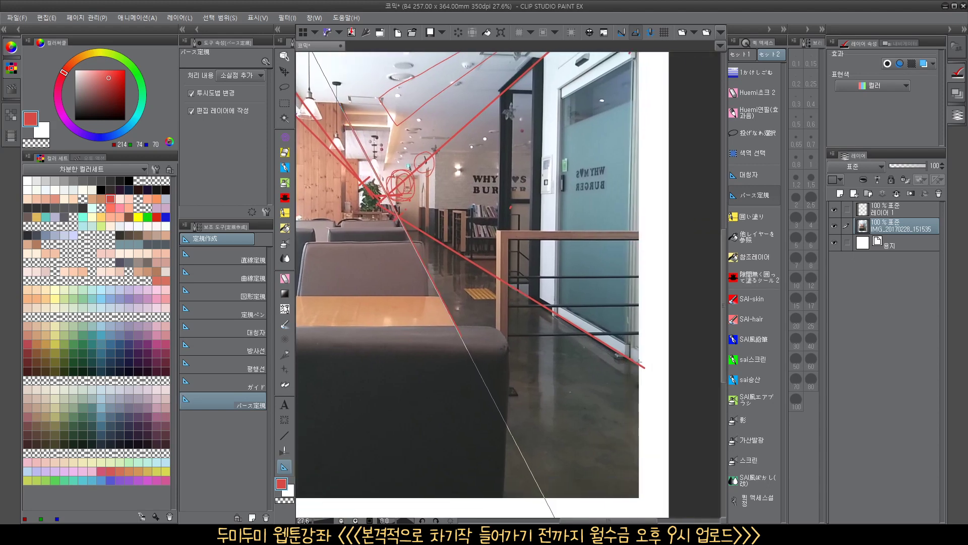
{"action": "left_click_drag", "start_coordinate": [642, 366], "coordinate": [426, 235]}
{"action": "scroll", "coordinate": [481, 242], "scroll_direction": "down", "scroll_amount": 2}
{"action": "left_click_drag", "start_coordinate": [533, 300], "coordinate": [583, 335]}
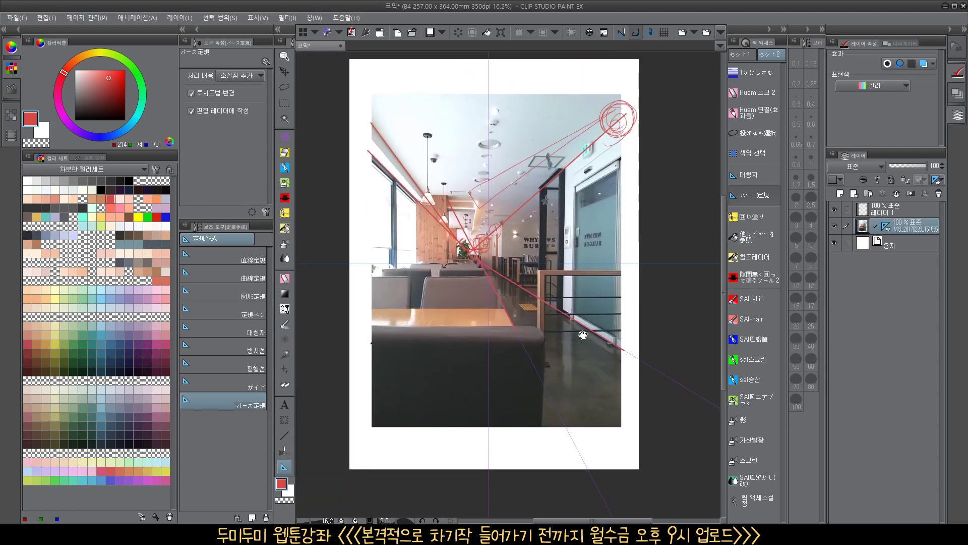
Lower the photo layer's opacity to 44% and move the perspective ruler onto the red line layer
{"action": "left_click_drag", "start_coordinate": [925, 165], "coordinate": [906, 166]}
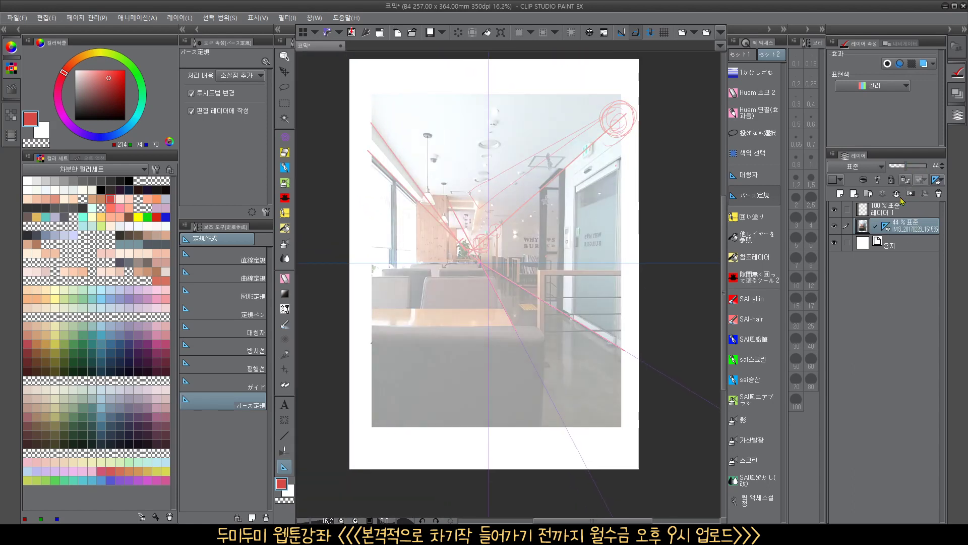
{"action": "left_click_drag", "start_coordinate": [887, 223], "coordinate": [885, 209]}
Set black as the drawing color, the Straight line tool's size to 0.3 and the Huemi pencil's size to 2
{"action": "left_click", "coordinate": [284, 435]}
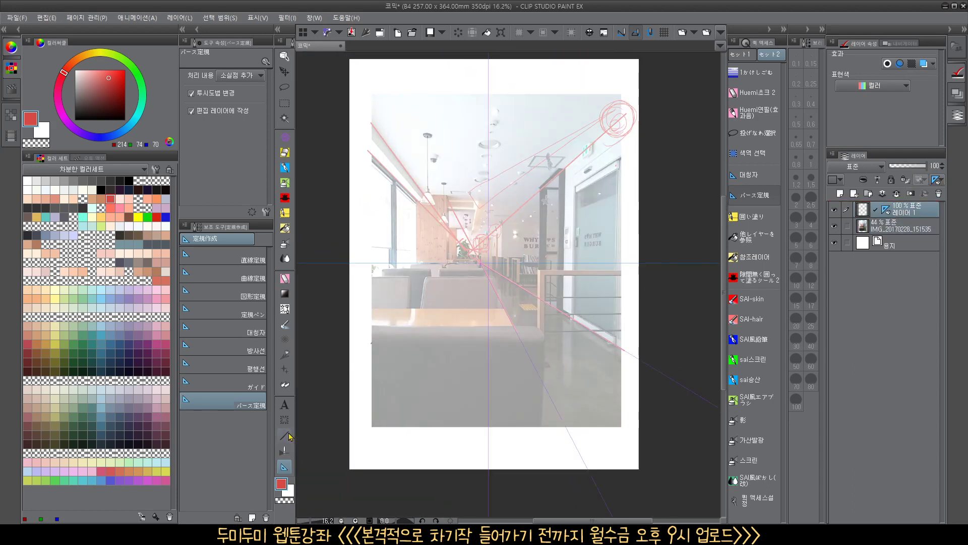
{"action": "left_click_drag", "start_coordinate": [93, 105], "coordinate": [60, 136]}
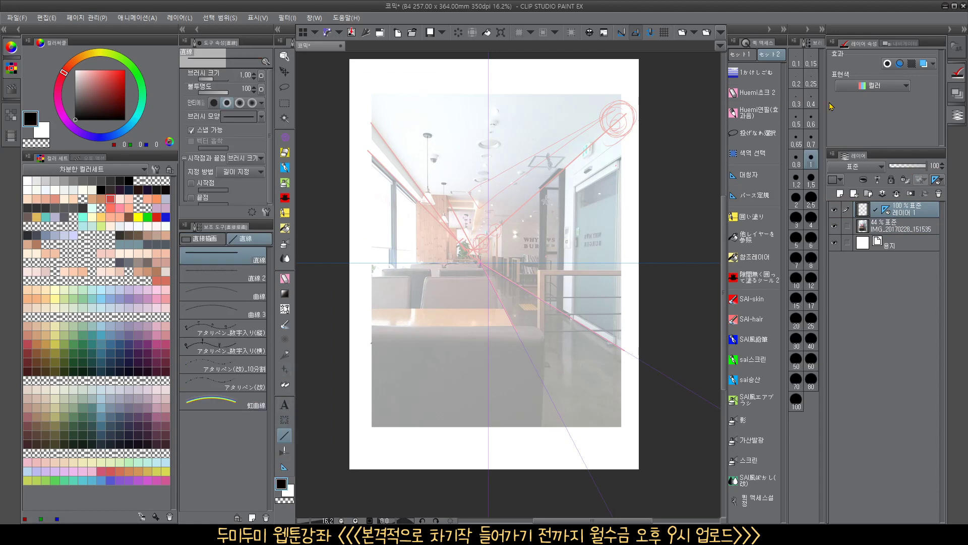
{"action": "left_click", "coordinate": [796, 102]}
{"action": "left_click", "coordinate": [754, 113]}
{"action": "scroll", "coordinate": [544, 224], "scroll_direction": "up", "scroll_amount": 3}
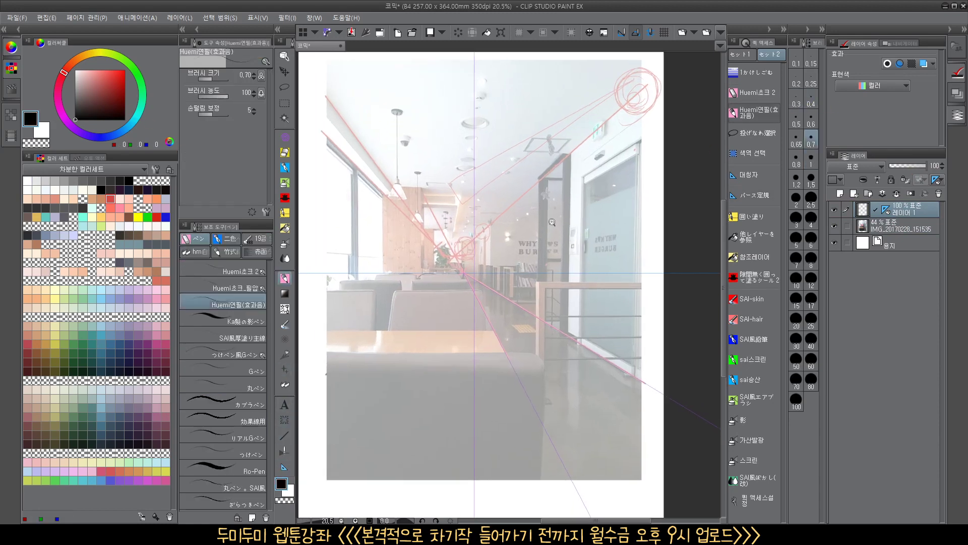
{"action": "left_click", "coordinate": [795, 199]}
Add one new layer above the red line layer without any folders and move the perspective ruler onto it
{"action": "left_click", "coordinate": [854, 193]}
{"action": "double_click", "coordinate": [868, 193]}
{"action": "left_click", "coordinate": [888, 237]}
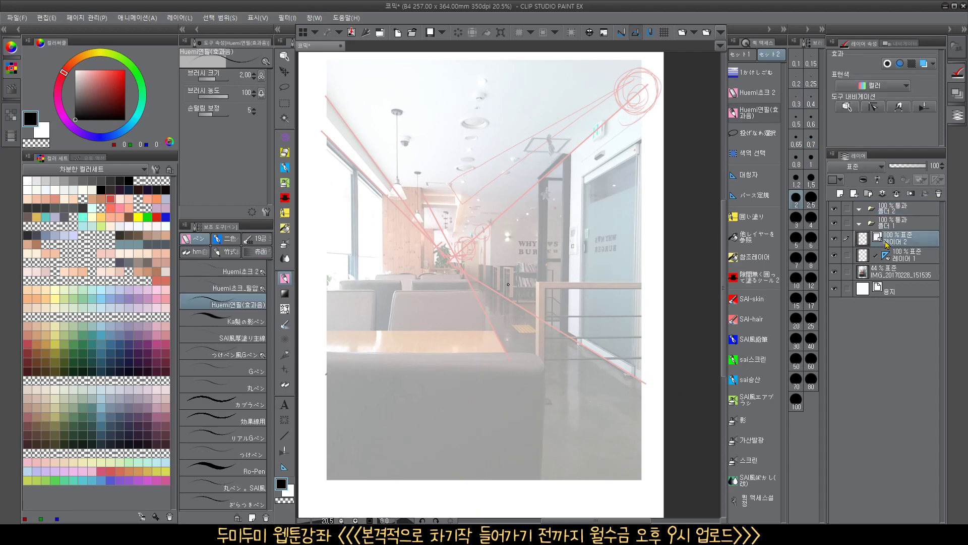
{"action": "key", "text": "ctrl+z"}
{"action": "key", "text": "ctrl+z"}
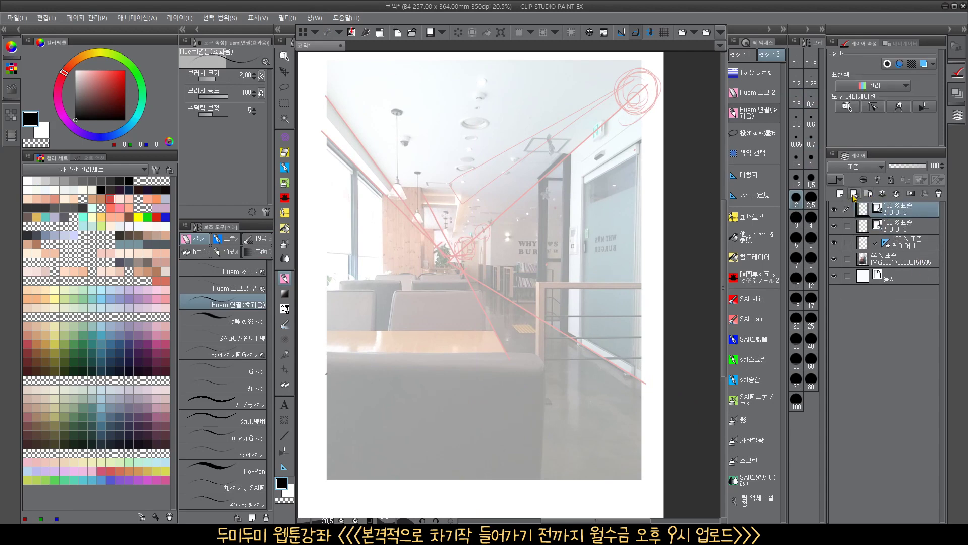
{"action": "left_click_drag", "start_coordinate": [892, 230], "coordinate": [910, 218]}
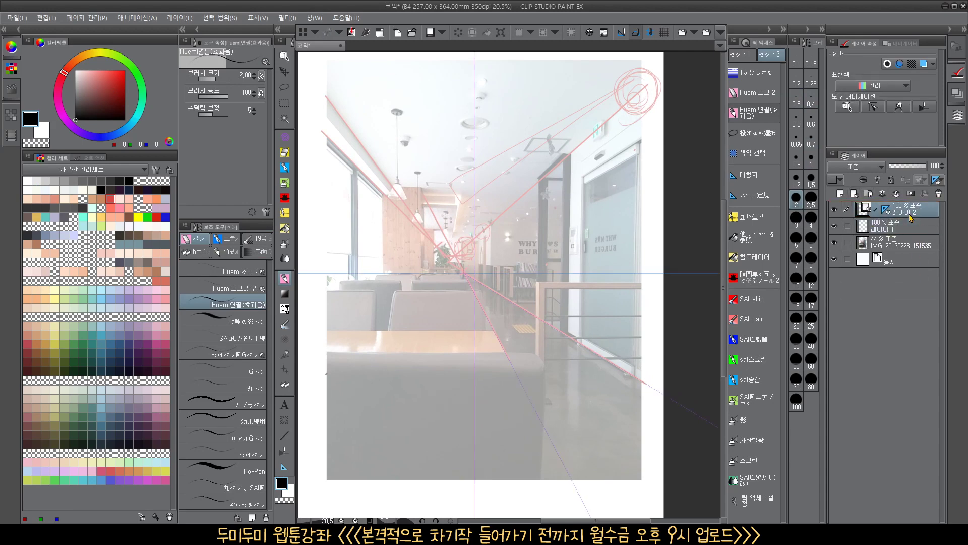
With the Straight line tool, try a black line from the red circle at the photo's upper corner to the vanishing point
{"action": "left_click", "coordinate": [741, 100]}
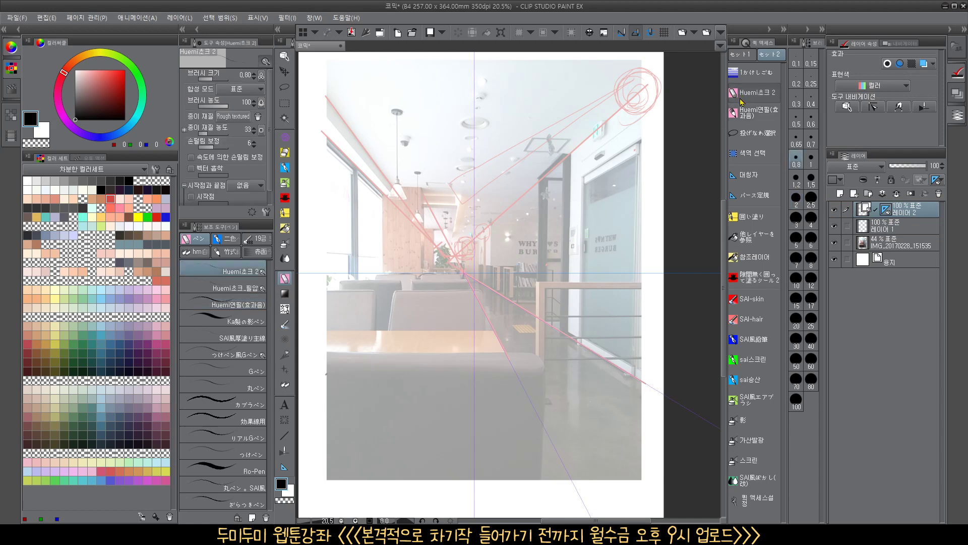
{"action": "left_click", "coordinate": [285, 434]}
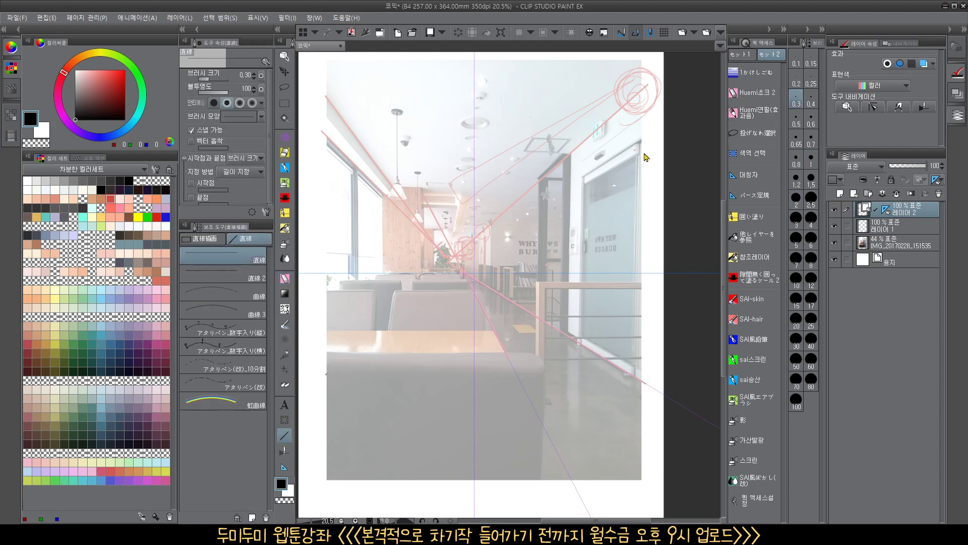
{"action": "left_click_drag", "start_coordinate": [625, 167], "coordinate": [619, 205]}
{"action": "scroll", "coordinate": [614, 201], "scroll_direction": "up", "scroll_amount": 2}
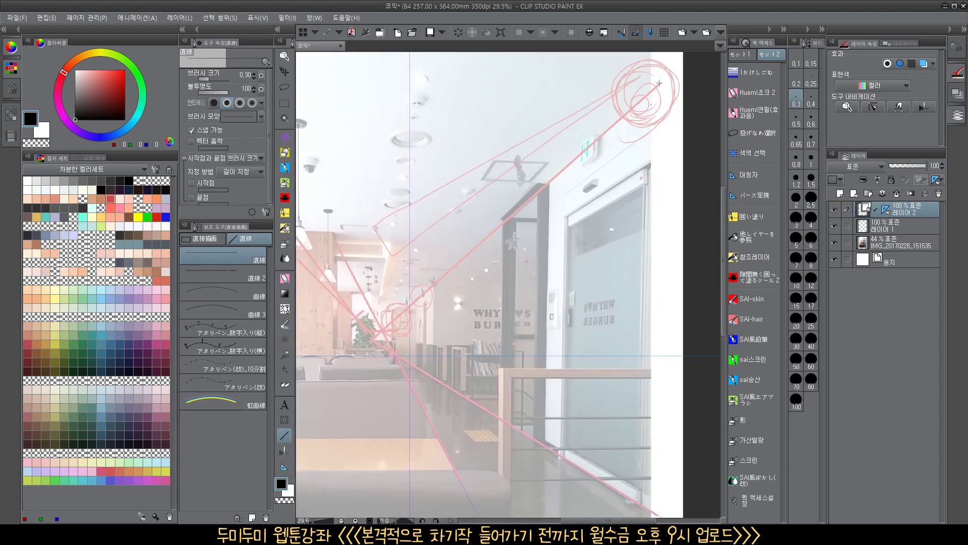
{"action": "mouse_move", "coordinate": [662, 78]}
{"action": "left_mouse_down"}
{"action": "mouse_move", "coordinate": [605, 140]}
{"action": "mouse_move", "coordinate": [661, 90]}
{"action": "mouse_move", "coordinate": [556, 183]}
{"action": "mouse_move", "coordinate": [364, 278]}
{"action": "mouse_move", "coordinate": [342, 303]}
{"action": "left_mouse_up"}
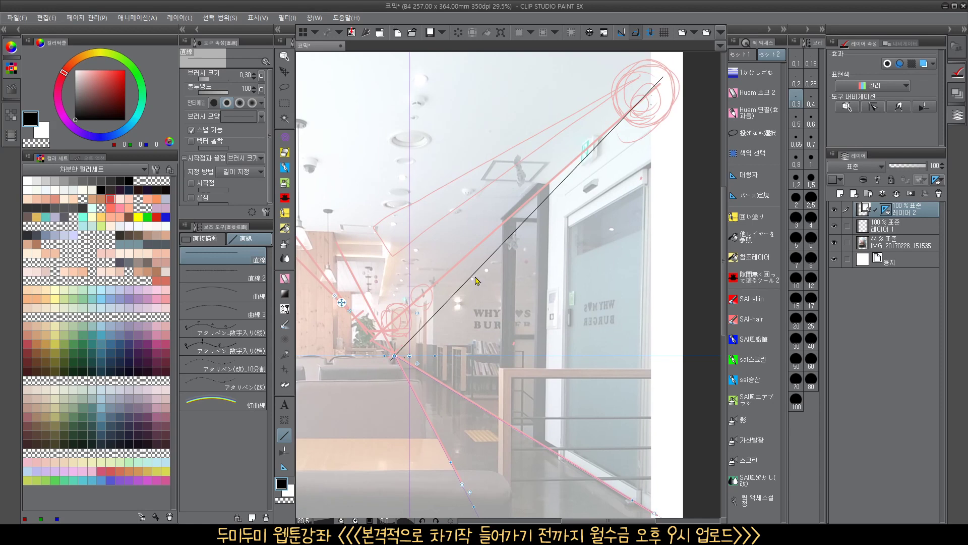
{"action": "key", "text": "ctrl+z"}
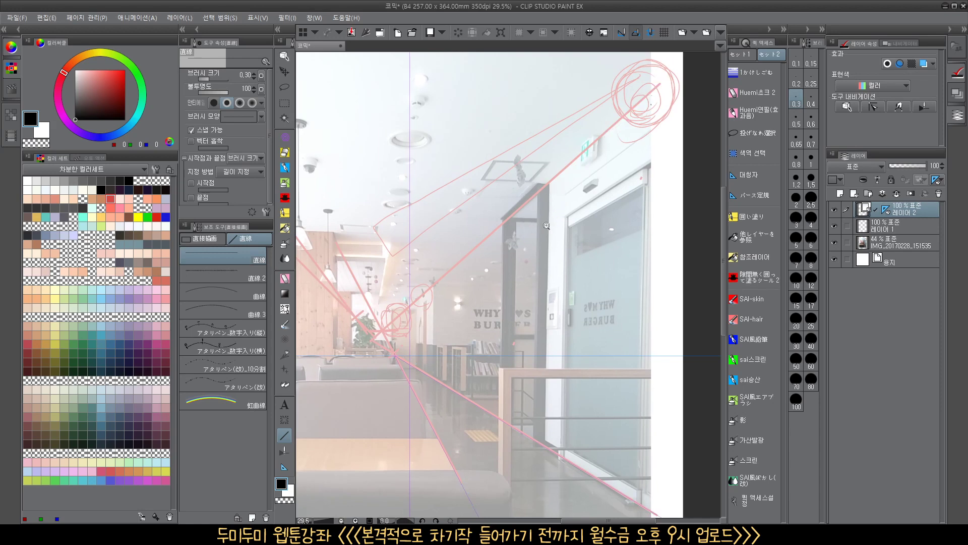
Try further black straight lines along the right ceiling line, starting near the red circle, and undo them
{"action": "scroll", "coordinate": [547, 226], "scroll_direction": "down", "scroll_amount": 2}
{"action": "scroll", "coordinate": [528, 243], "scroll_direction": "up", "scroll_amount": 3}
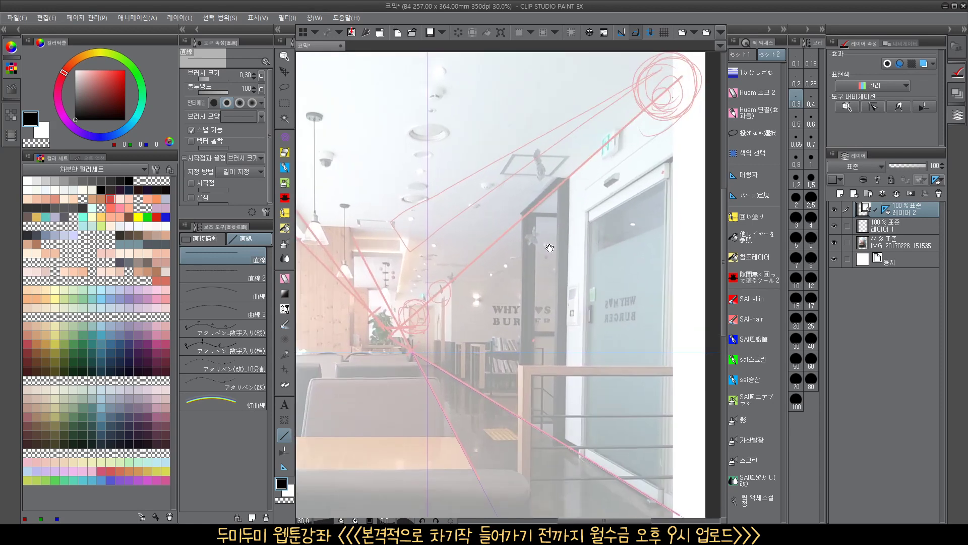
{"action": "scroll", "coordinate": [544, 265], "scroll_direction": "down", "scroll_amount": 2}
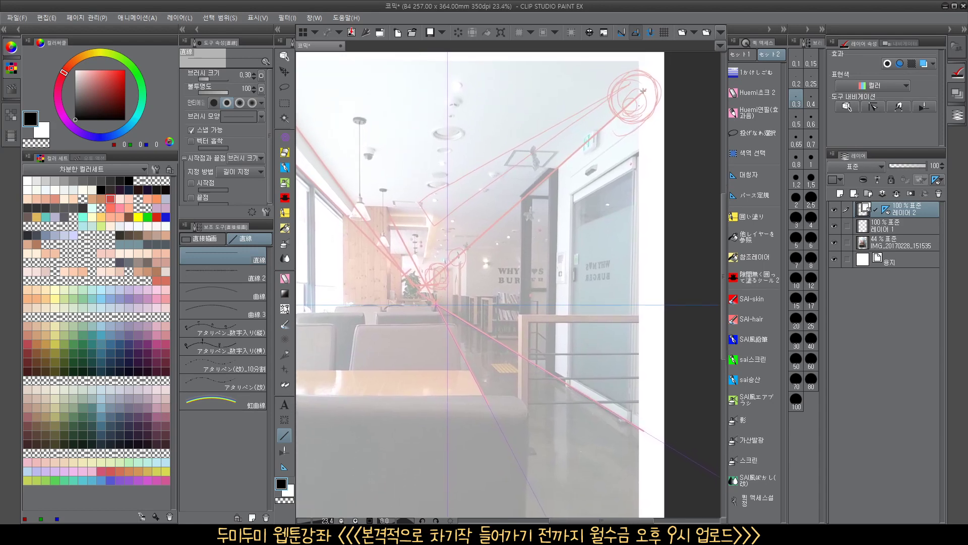
{"action": "mouse_move", "coordinate": [643, 91]}
{"action": "left_mouse_down"}
{"action": "mouse_move", "coordinate": [479, 259]}
{"action": "mouse_move", "coordinate": [446, 270]}
{"action": "left_mouse_up"}
{"action": "left_click_drag", "start_coordinate": [522, 273], "coordinate": [512, 282]}
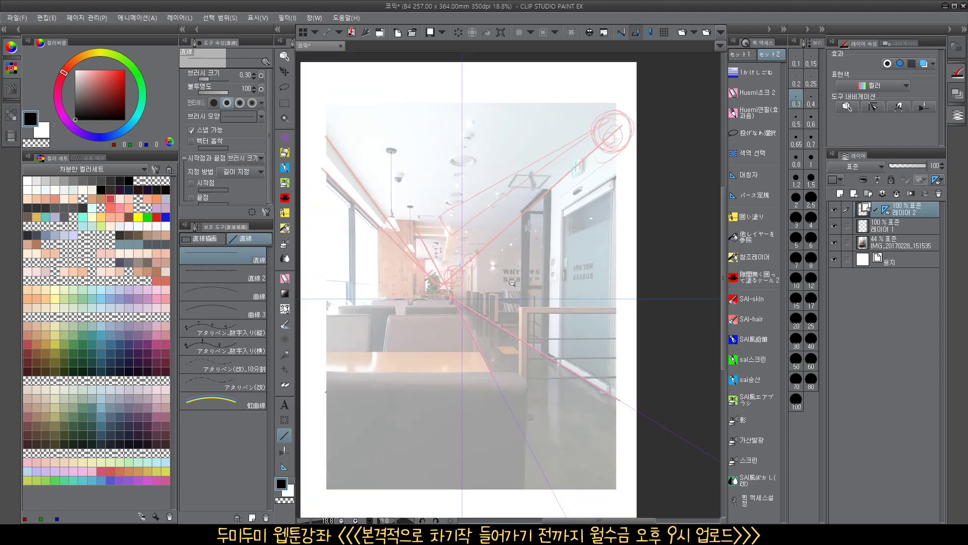
{"action": "scroll", "coordinate": [512, 282], "scroll_direction": "up", "scroll_amount": 1}
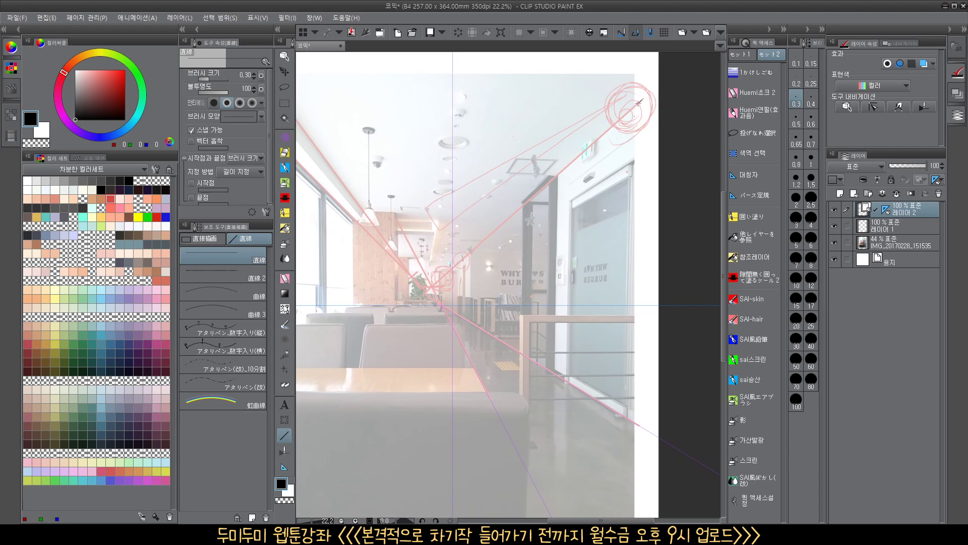
{"action": "left_click_drag", "start_coordinate": [638, 103], "coordinate": [567, 182]}
{"action": "key", "text": "ctrl+z"}
{"action": "mouse_move", "coordinate": [639, 88]}
{"action": "left_mouse_down"}
{"action": "mouse_move", "coordinate": [530, 209]}
{"action": "mouse_move", "coordinate": [536, 218]}
{"action": "mouse_move", "coordinate": [523, 206]}
{"action": "mouse_move", "coordinate": [628, 84]}
{"action": "left_mouse_up"}
{"action": "key", "text": "ctrl+z"}
Draw black straight lines along the right ceiling edge above the dark frame and along the base of the glass door
{"action": "left_click_drag", "start_coordinate": [523, 218], "coordinate": [653, 78]}
{"action": "mouse_move", "coordinate": [558, 341]}
{"action": "left_mouse_down"}
{"action": "mouse_move", "coordinate": [536, 276]}
{"action": "mouse_move", "coordinate": [537, 308]}
{"action": "mouse_move", "coordinate": [607, 352]}
{"action": "mouse_move", "coordinate": [484, 278]}
{"action": "left_mouse_up"}
{"action": "key", "text": "ctrl+z"}
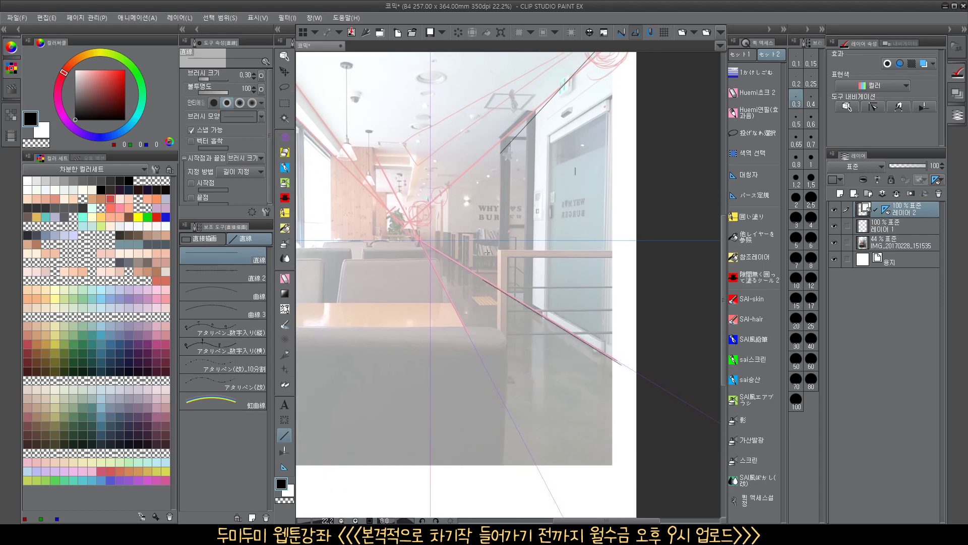
Draw vertical black lines on the dark frame's edges and a black line along the table edge to the vanishing point
{"action": "scroll", "coordinate": [509, 232], "scroll_direction": "up", "scroll_amount": 2}
{"action": "mouse_move", "coordinate": [550, 136]}
{"action": "left_mouse_down"}
{"action": "mouse_move", "coordinate": [544, 278]}
{"action": "mouse_move", "coordinate": [531, 338]}
{"action": "mouse_move", "coordinate": [614, 327]}
{"action": "left_mouse_up"}
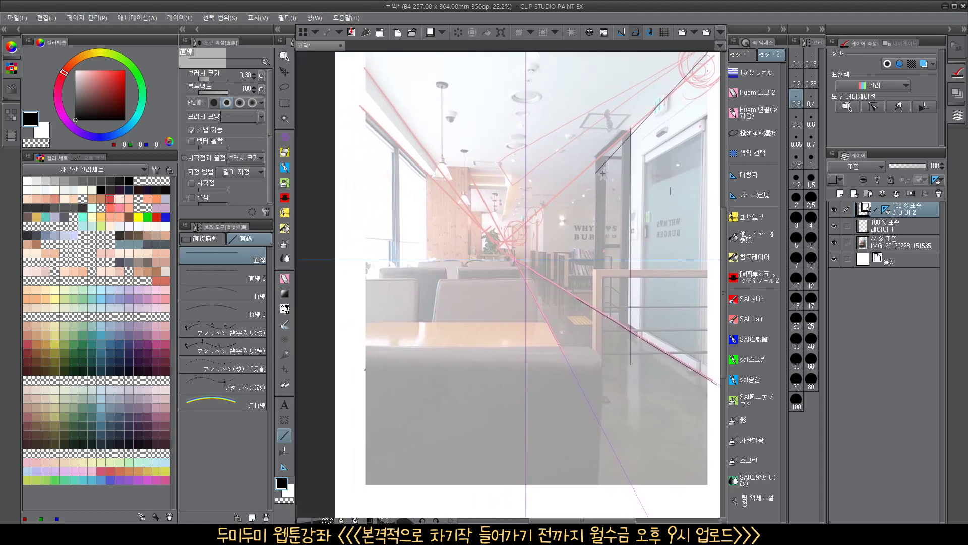
{"action": "mouse_move", "coordinate": [597, 152]}
{"action": "left_mouse_down"}
{"action": "mouse_move", "coordinate": [597, 341]}
{"action": "mouse_move", "coordinate": [573, 352]}
{"action": "mouse_move", "coordinate": [576, 365]}
{"action": "mouse_move", "coordinate": [517, 258]}
{"action": "left_mouse_up"}
{"action": "scroll", "coordinate": [580, 356], "scroll_direction": "down", "scroll_amount": 1}
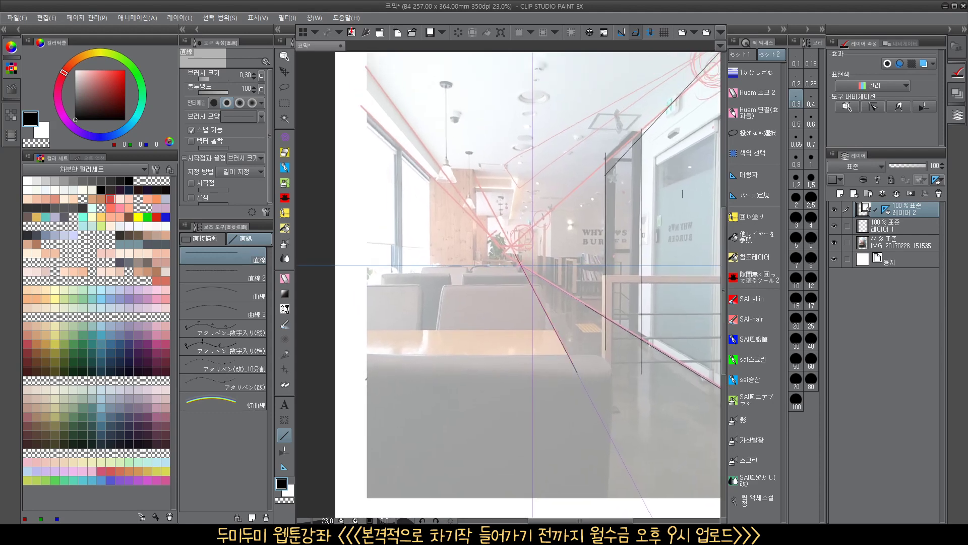
Draw three black straight lines toward the vanishing point along the top of the left windows and the left ceiling edges
{"action": "left_click_drag", "start_coordinate": [530, 295], "coordinate": [557, 319]}
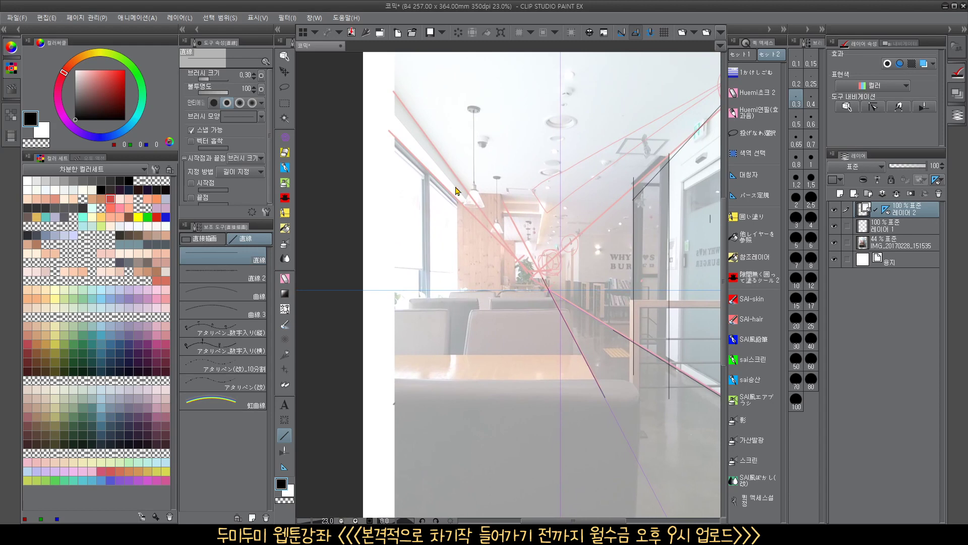
{"action": "left_click_drag", "start_coordinate": [390, 133], "coordinate": [479, 219]}
{"action": "left_click_drag", "start_coordinate": [388, 106], "coordinate": [419, 142]}
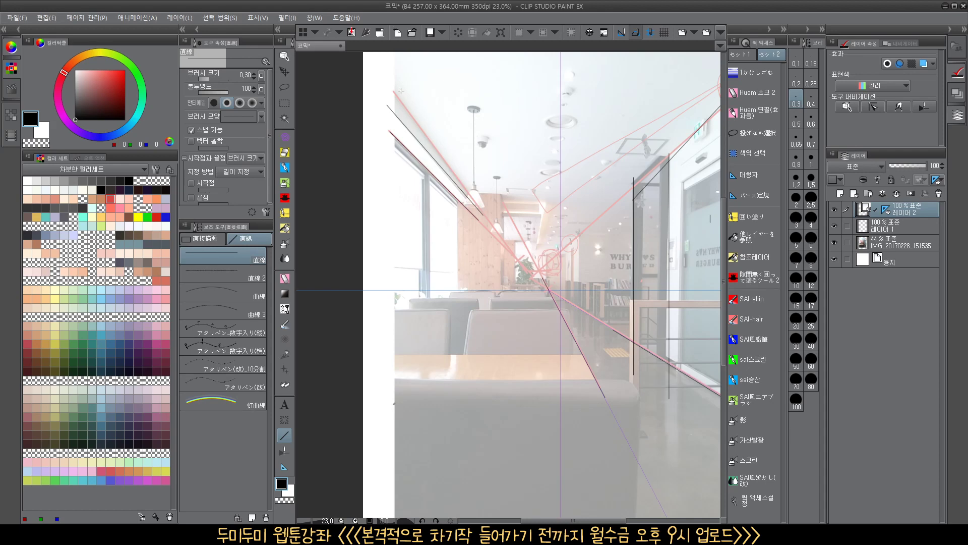
{"action": "left_click_drag", "start_coordinate": [389, 82], "coordinate": [474, 191]}
{"action": "key", "text": "ctrl+z"}
{"action": "left_click_drag", "start_coordinate": [387, 86], "coordinate": [458, 173]}
Outline the stepped ceiling corner at the top of the wooden wall with horizontal and vertical black straight lines joining the perspective lines
{"action": "scroll", "coordinate": [481, 198], "scroll_direction": "up", "scroll_amount": 5}
{"action": "left_click_drag", "start_coordinate": [624, 233], "coordinate": [511, 262]}
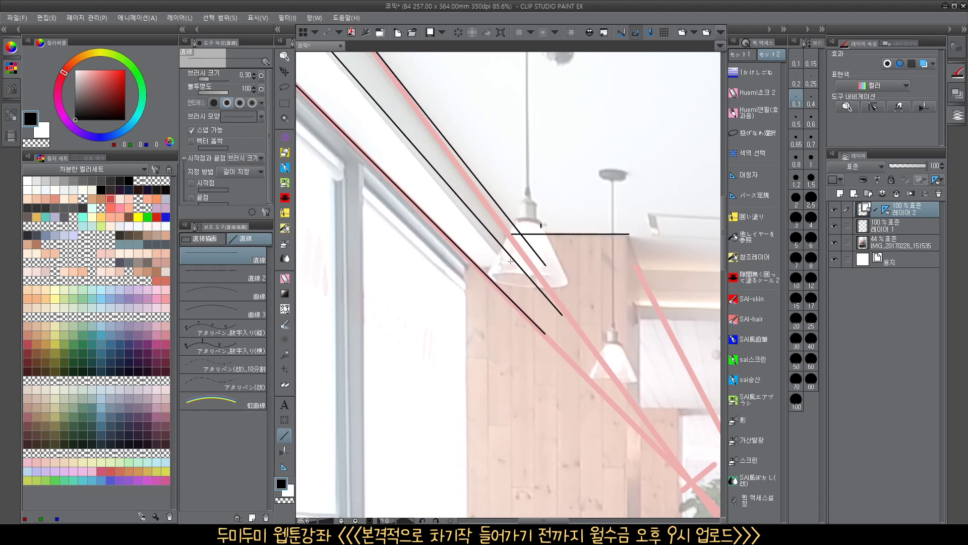
{"action": "left_click_drag", "start_coordinate": [630, 292], "coordinate": [636, 274]}
{"action": "scroll", "coordinate": [526, 228], "scroll_direction": "up", "scroll_amount": 4}
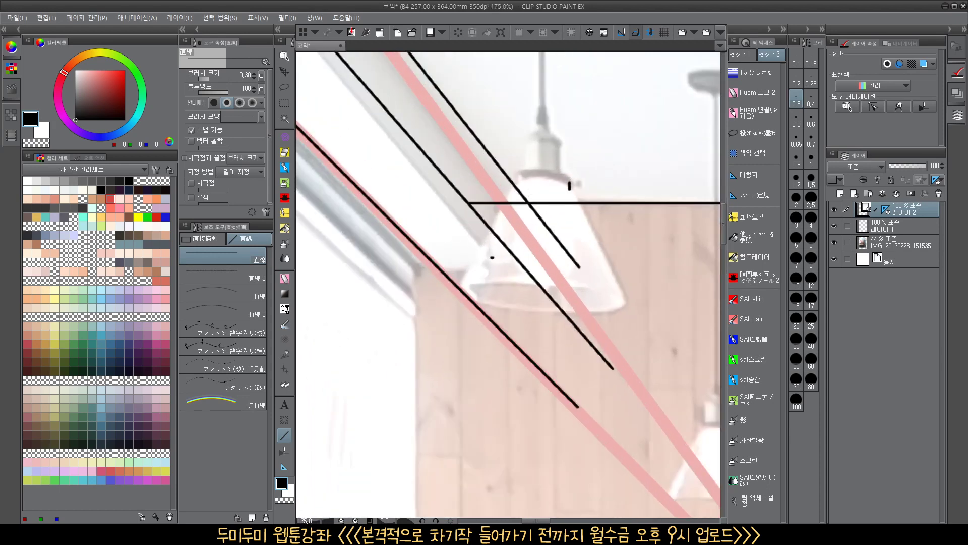
{"action": "mouse_move", "coordinate": [527, 192]}
{"action": "left_mouse_down"}
{"action": "mouse_move", "coordinate": [531, 292]}
{"action": "mouse_move", "coordinate": [484, 289]}
{"action": "left_mouse_up"}
{"action": "scroll", "coordinate": [532, 292], "scroll_direction": "down", "scroll_amount": 2}
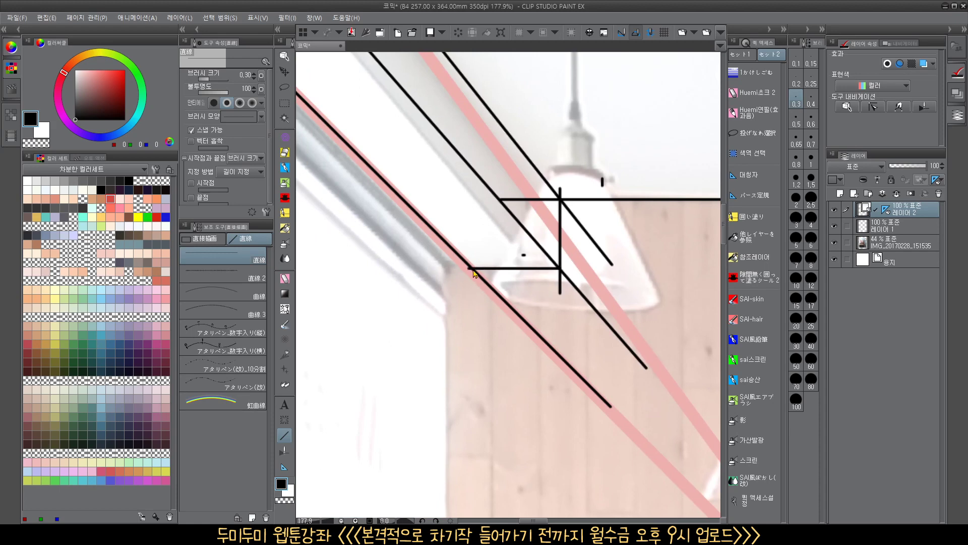
{"action": "scroll", "coordinate": [469, 281], "scroll_direction": "down", "scroll_amount": 4}
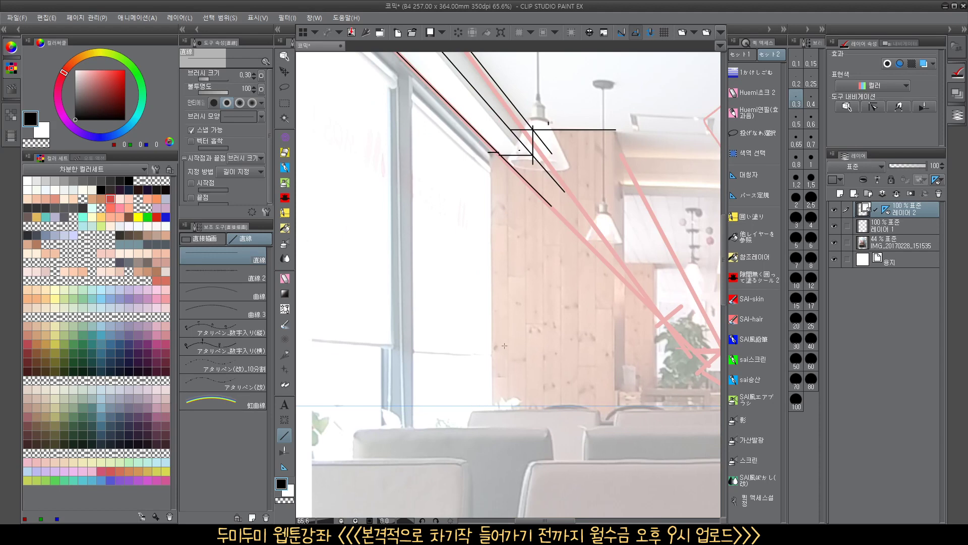
Draw a vertical black straight line down the left edge of the wooden wall from the ceiling corner
{"action": "left_click_drag", "start_coordinate": [489, 152], "coordinate": [498, 367]}
{"action": "key", "text": "ctrl+z"}
{"action": "mouse_move", "coordinate": [492, 418]}
{"action": "left_mouse_down"}
{"action": "mouse_move", "coordinate": [509, 179]}
{"action": "mouse_move", "coordinate": [489, 216]}
{"action": "mouse_move", "coordinate": [491, 266]}
{"action": "left_mouse_up"}
Erase the overhanging line ends and stray dots where the wooden wall's left edge meets the ceiling lines, using the vector eraser
{"action": "scroll", "coordinate": [514, 154], "scroll_direction": "up", "scroll_amount": 4}
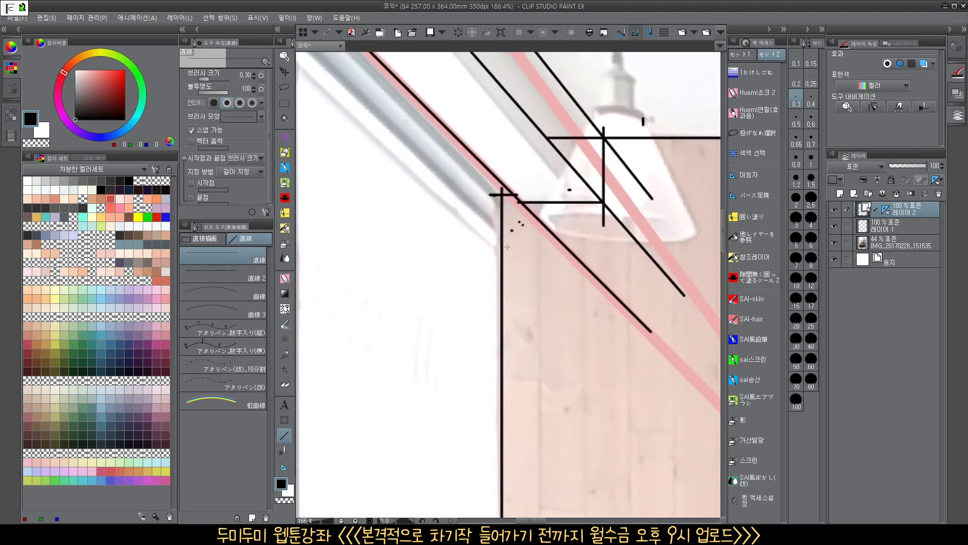
{"action": "key", "text": "e"}
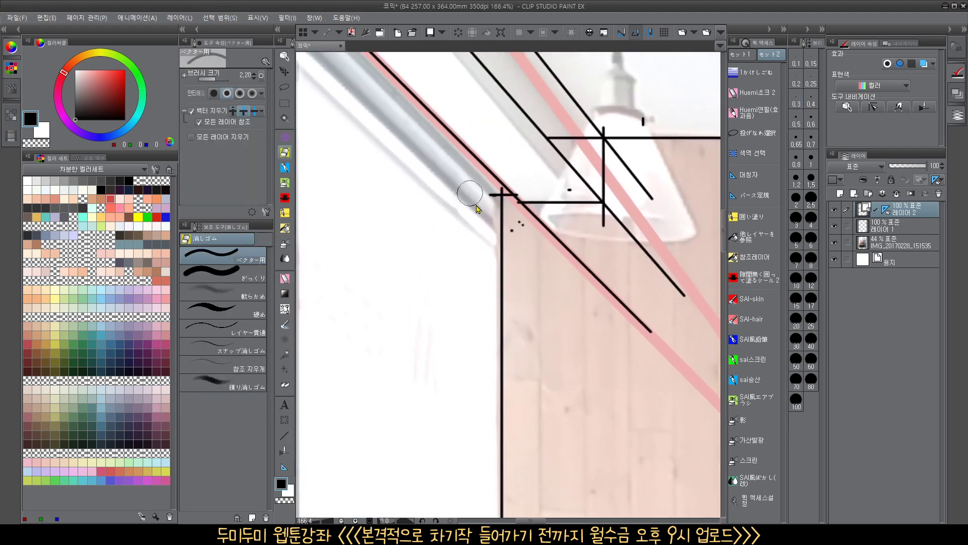
{"action": "mouse_move", "coordinate": [470, 193]}
{"action": "left_mouse_down"}
{"action": "mouse_move", "coordinate": [490, 194]}
{"action": "mouse_move", "coordinate": [484, 201]}
{"action": "left_mouse_up"}
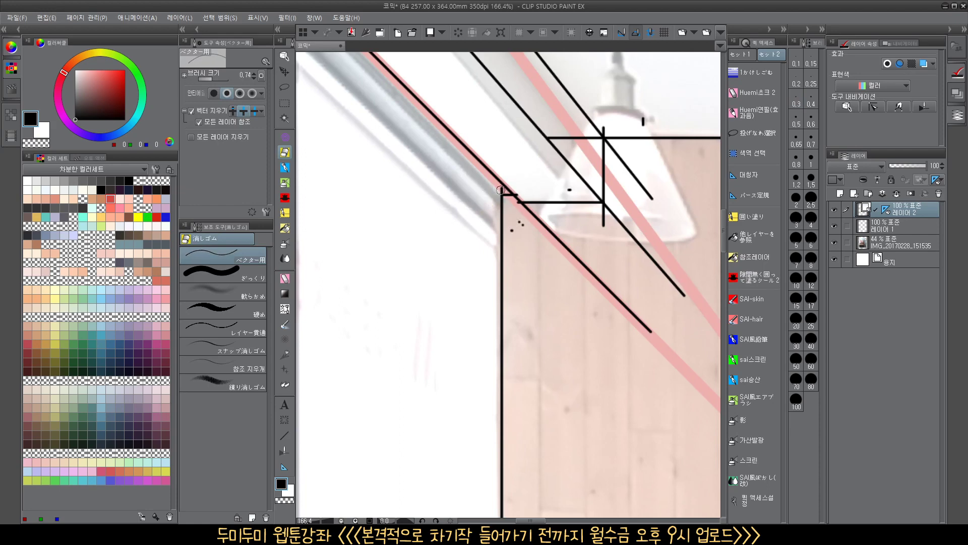
{"action": "left_click_drag", "start_coordinate": [515, 232], "coordinate": [524, 223]}
{"action": "left_click_drag", "start_coordinate": [522, 188], "coordinate": [516, 196]}
{"action": "left_click_drag", "start_coordinate": [537, 228], "coordinate": [550, 219]}
Trim the overhanging perspective and vertical lines and remove the stray dot around the stepped ceiling corner
{"action": "mouse_move", "coordinate": [630, 220]}
{"action": "left_mouse_down"}
{"action": "mouse_move", "coordinate": [612, 227]}
{"action": "mouse_move", "coordinate": [610, 218]}
{"action": "left_mouse_up"}
{"action": "mouse_move", "coordinate": [631, 186]}
{"action": "left_mouse_down"}
{"action": "mouse_move", "coordinate": [632, 156]}
{"action": "mouse_move", "coordinate": [598, 139]}
{"action": "left_mouse_up"}
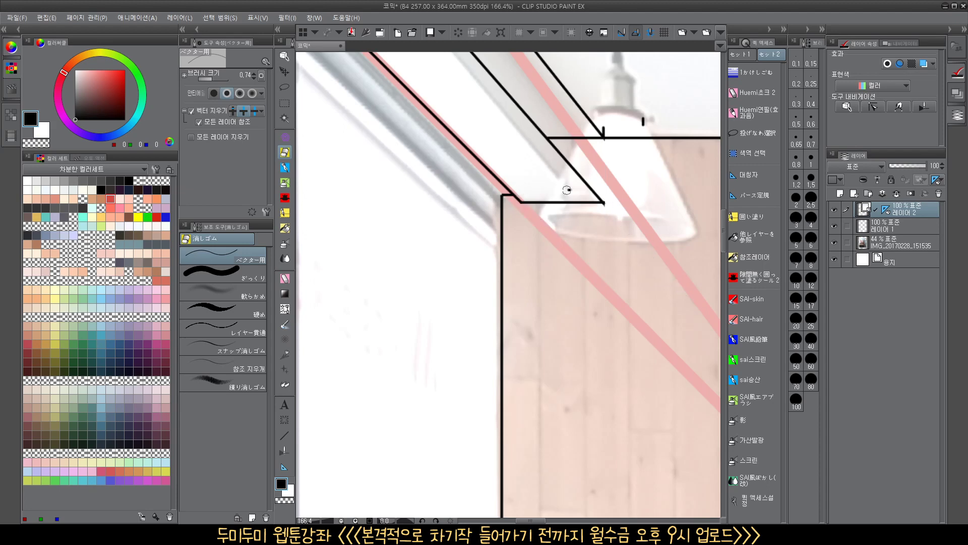
{"action": "left_click_drag", "start_coordinate": [567, 190], "coordinate": [577, 189]}
{"action": "left_click", "coordinate": [620, 201], "text": "ctrl+shift"}
{"action": "key", "text": "ctrl+z"}
{"action": "left_click_drag", "start_coordinate": [583, 142], "coordinate": [591, 141]}
{"action": "left_click_drag", "start_coordinate": [600, 134], "coordinate": [610, 128]}
Erase the overhanging line ends at the upper and lower corners of the dark door frame
{"action": "scroll", "coordinate": [651, 183], "scroll_direction": "down", "scroll_amount": 3}
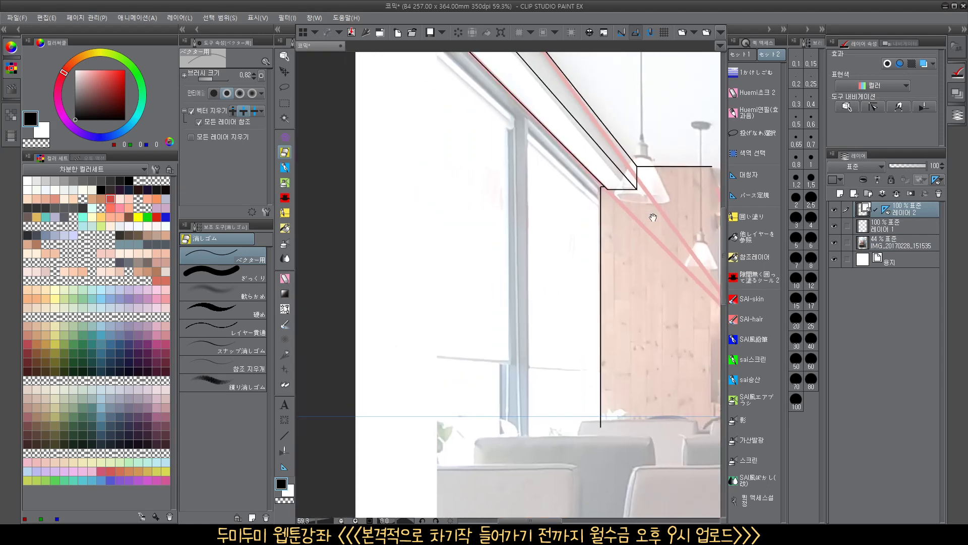
{"action": "mouse_move", "coordinate": [661, 232]}
{"action": "left_mouse_down"}
{"action": "mouse_move", "coordinate": [587, 284]}
{"action": "mouse_move", "coordinate": [470, 327]}
{"action": "left_mouse_up"}
{"action": "left_click_drag", "start_coordinate": [634, 378], "coordinate": [454, 326]}
{"action": "left_click_drag", "start_coordinate": [546, 296], "coordinate": [472, 286]}
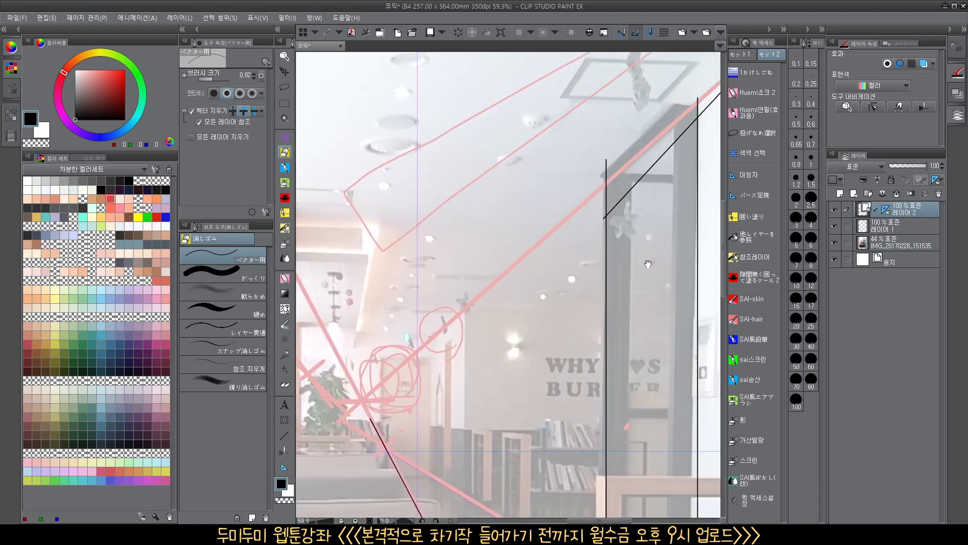
{"action": "mouse_move", "coordinate": [648, 263]}
{"action": "left_mouse_down"}
{"action": "mouse_move", "coordinate": [587, 271]}
{"action": "mouse_move", "coordinate": [600, 133]}
{"action": "left_mouse_up"}
{"action": "left_click_drag", "start_coordinate": [600, 313], "coordinate": [576, 170]}
{"action": "left_click_drag", "start_coordinate": [553, 289], "coordinate": [545, 226]}
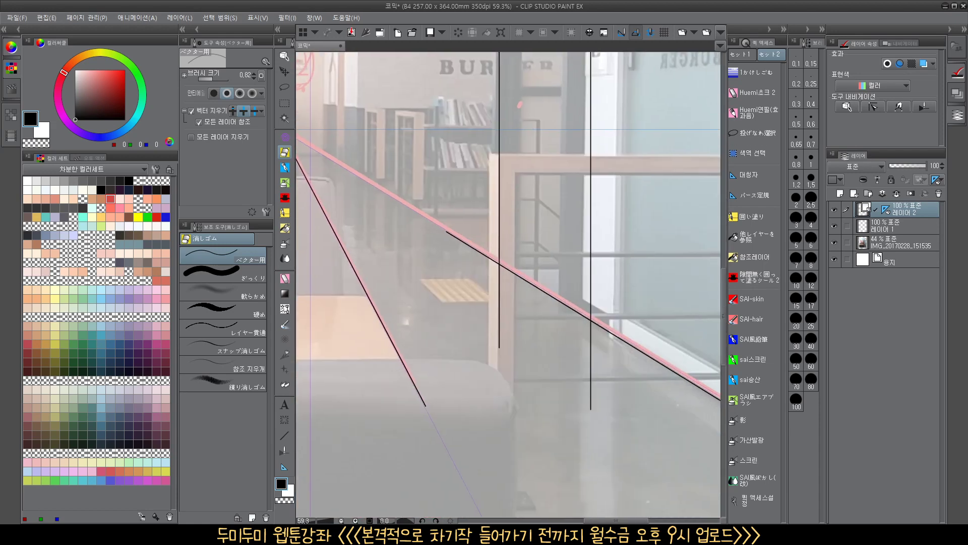
{"action": "left_click_drag", "start_coordinate": [490, 282], "coordinate": [509, 295]}
{"action": "mouse_move", "coordinate": [565, 343]}
{"action": "left_mouse_down"}
{"action": "mouse_move", "coordinate": [612, 342]}
{"action": "mouse_move", "coordinate": [443, 323]}
{"action": "mouse_move", "coordinate": [568, 333]}
{"action": "left_mouse_up"}
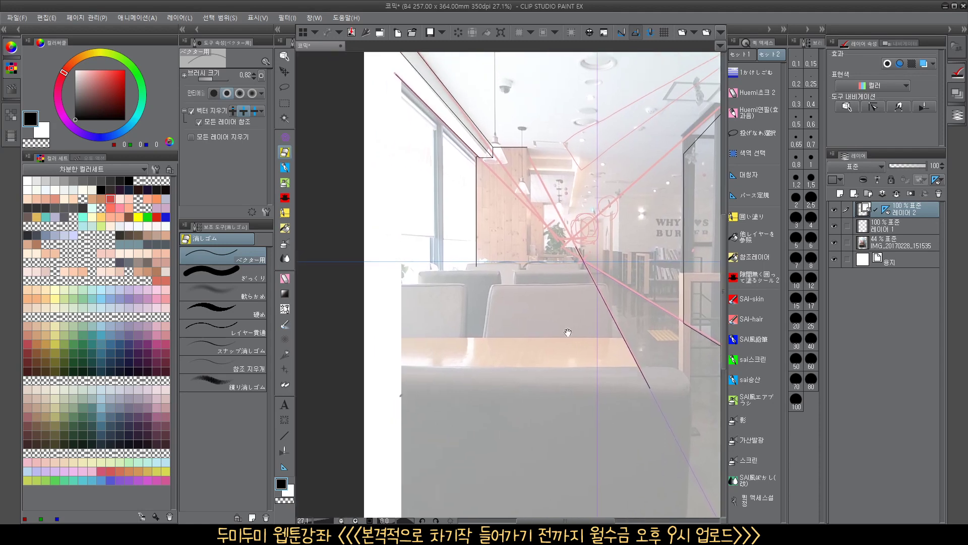
Draw a vertical line on the wooden wall's right edge and a line from its top corner toward the vanishing point
{"action": "scroll", "coordinate": [542, 220], "scroll_direction": "up", "scroll_amount": 2}
{"action": "left_click", "coordinate": [284, 437]}
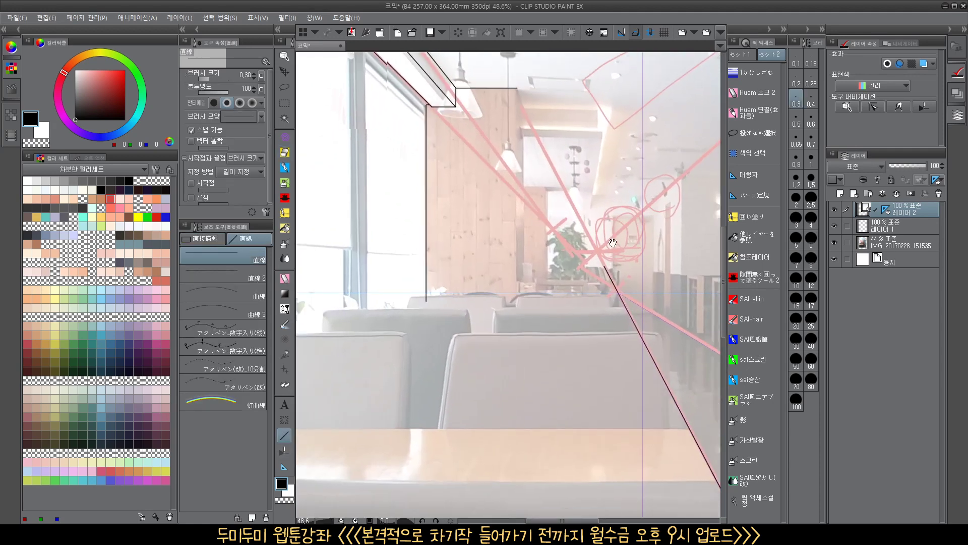
{"action": "left_click_drag", "start_coordinate": [619, 243], "coordinate": [613, 271]}
{"action": "scroll", "coordinate": [521, 230], "scroll_direction": "up", "scroll_amount": 1}
{"action": "left_click_drag", "start_coordinate": [521, 230], "coordinate": [530, 294]}
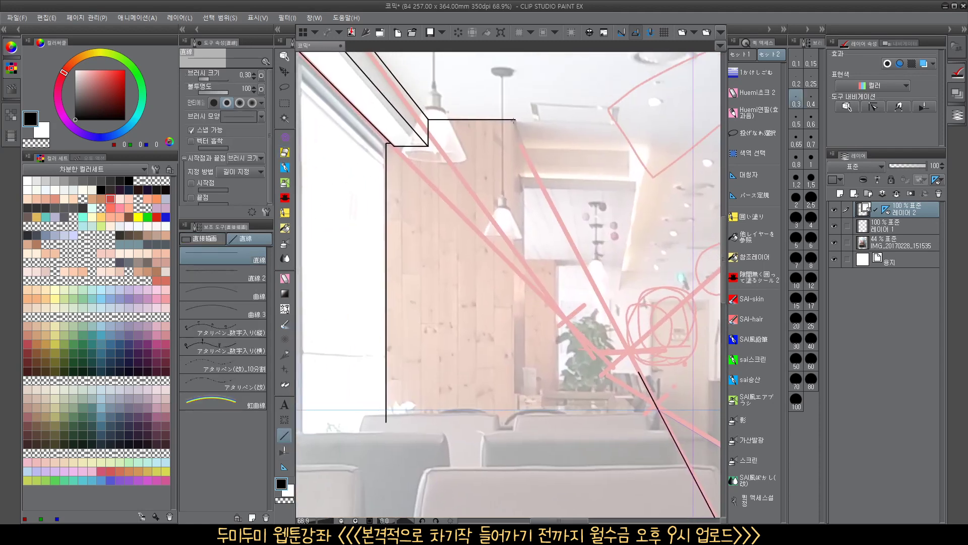
{"action": "left_click_drag", "start_coordinate": [516, 148], "coordinate": [513, 449]}
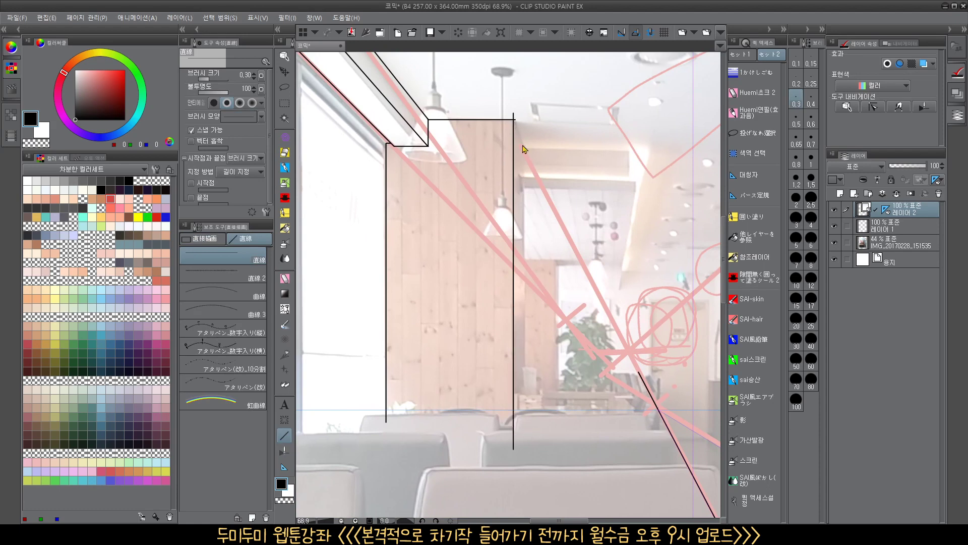
{"action": "scroll", "coordinate": [527, 147], "scroll_direction": "up", "scroll_amount": 1}
{"action": "left_click_drag", "start_coordinate": [519, 124], "coordinate": [634, 357]}
Outline the shorter rear wooden wall with two vertical lines, a horizontal top line and a short perspective line
{"action": "scroll", "coordinate": [604, 354], "scroll_direction": "up", "scroll_amount": 1}
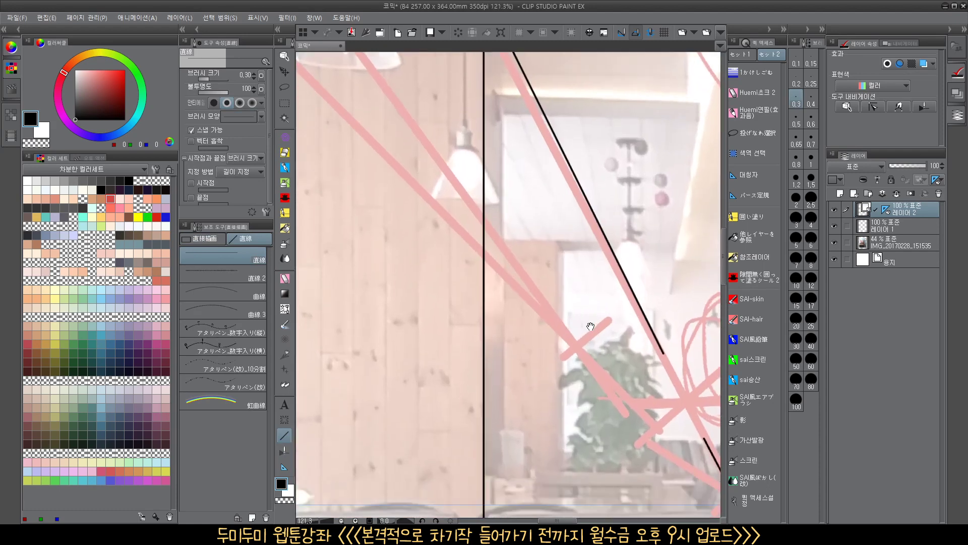
{"action": "mouse_move", "coordinate": [556, 221]}
{"action": "left_mouse_down"}
{"action": "mouse_move", "coordinate": [592, 273]}
{"action": "mouse_move", "coordinate": [553, 239]}
{"action": "mouse_move", "coordinate": [569, 463]}
{"action": "left_mouse_up"}
{"action": "left_click_drag", "start_coordinate": [555, 218], "coordinate": [569, 486]}
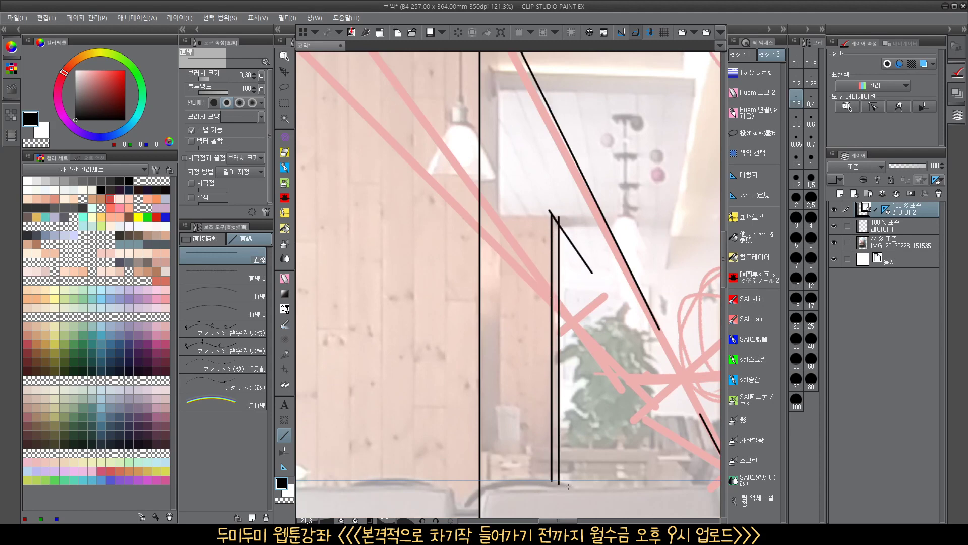
{"action": "left_click_drag", "start_coordinate": [552, 216], "coordinate": [477, 244]}
Draw a second vertical line just right of the front wooden wall's edge to mark the wall's thickness
{"action": "scroll", "coordinate": [517, 228], "scroll_direction": "down", "scroll_amount": 3}
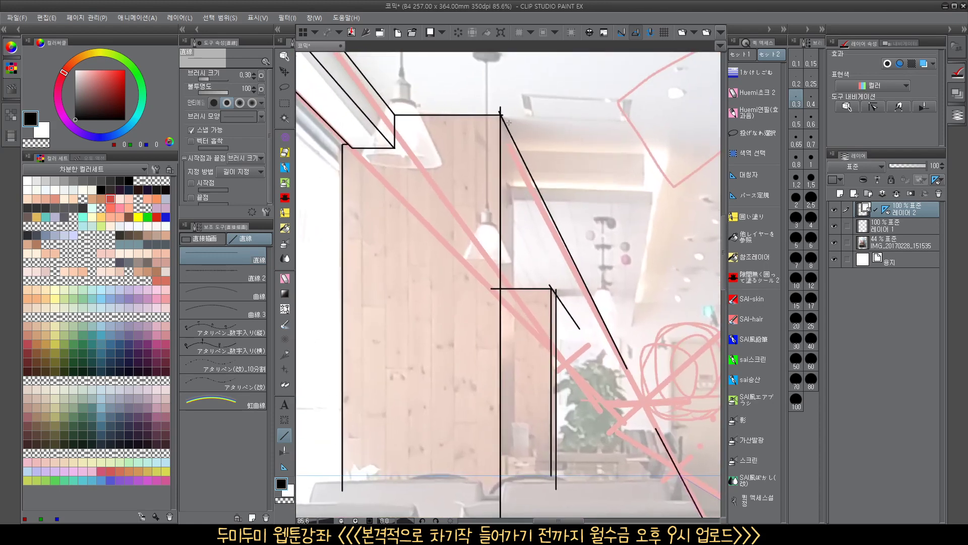
{"action": "left_click_drag", "start_coordinate": [511, 134], "coordinate": [527, 454]}
{"action": "key", "text": "ctrl+z"}
{"action": "left_click_drag", "start_coordinate": [511, 126], "coordinate": [523, 468]}
{"action": "left_click_drag", "start_coordinate": [529, 311], "coordinate": [517, 370]}
Erase the overhanging vertical line ends at the front wooden wall's top right corner with the vector eraser
{"action": "key", "text": "e"}
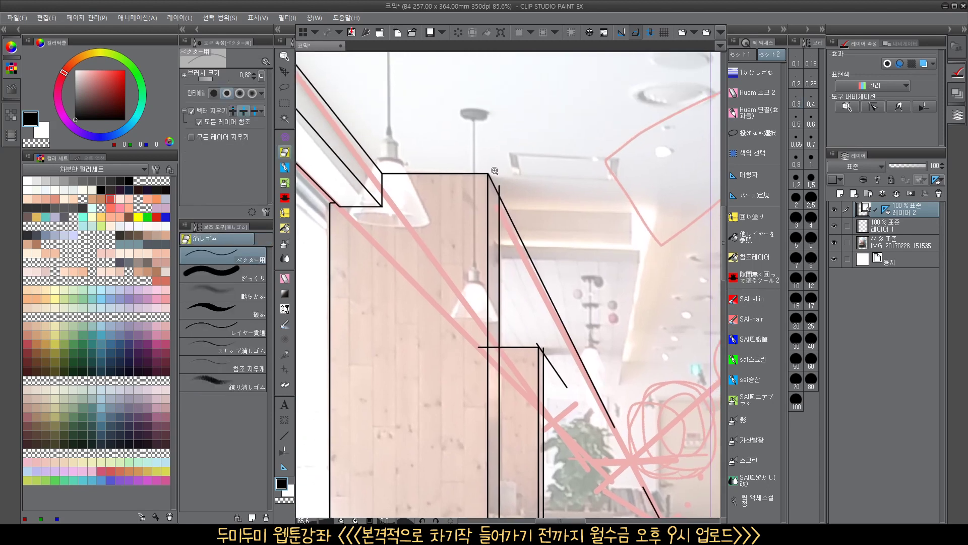
{"action": "left_click_drag", "start_coordinate": [495, 171], "coordinate": [510, 171]}
{"action": "left_click", "coordinate": [504, 196]}
{"action": "left_click_drag", "start_coordinate": [540, 334], "coordinate": [518, 226]}
{"action": "left_click_drag", "start_coordinate": [520, 223], "coordinate": [550, 197]}
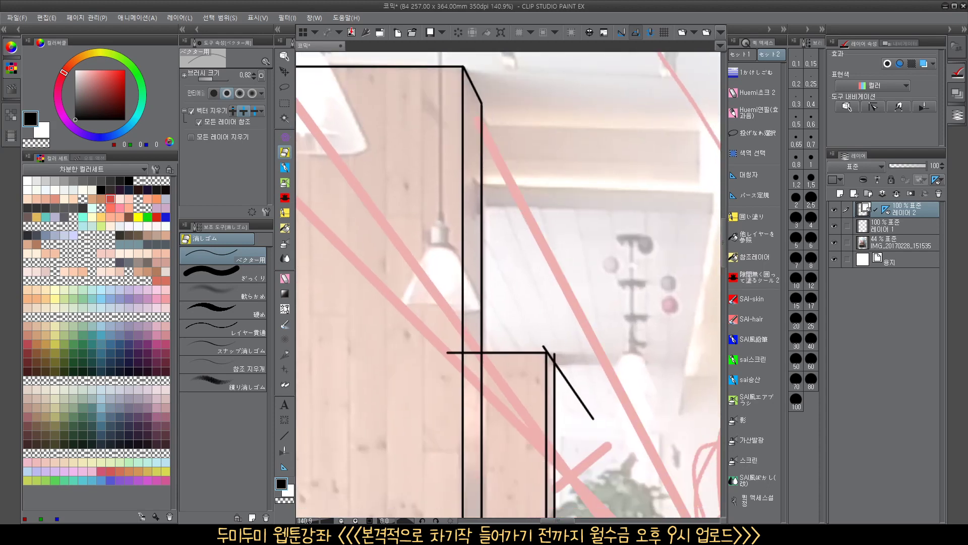
{"action": "key", "text": "ctrl+z"}
{"action": "left_click_drag", "start_coordinate": [538, 314], "coordinate": [546, 217]}
Erase the line ends overhanging the shorter rear wall and the leftover perspective line beyond the front wall
{"action": "left_click_drag", "start_coordinate": [483, 251], "coordinate": [477, 265]}
{"action": "left_click_drag", "start_coordinate": [463, 253], "coordinate": [460, 273]}
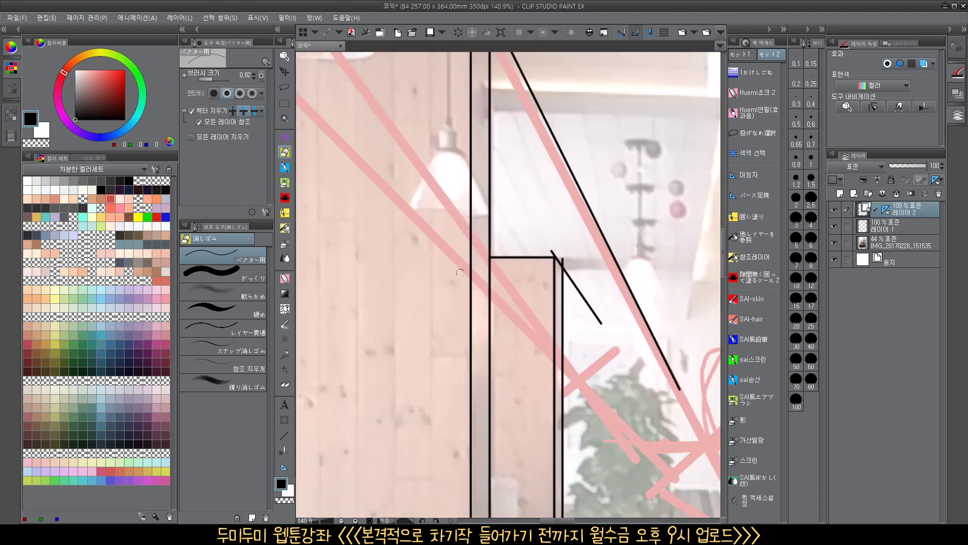
{"action": "mouse_move", "coordinate": [562, 246]}
{"action": "left_mouse_down"}
{"action": "mouse_move", "coordinate": [554, 253]}
{"action": "mouse_move", "coordinate": [600, 333]}
{"action": "left_mouse_up"}
{"action": "left_click_drag", "start_coordinate": [660, 369], "coordinate": [603, 342]}
{"action": "left_click_drag", "start_coordinate": [569, 277], "coordinate": [580, 281]}
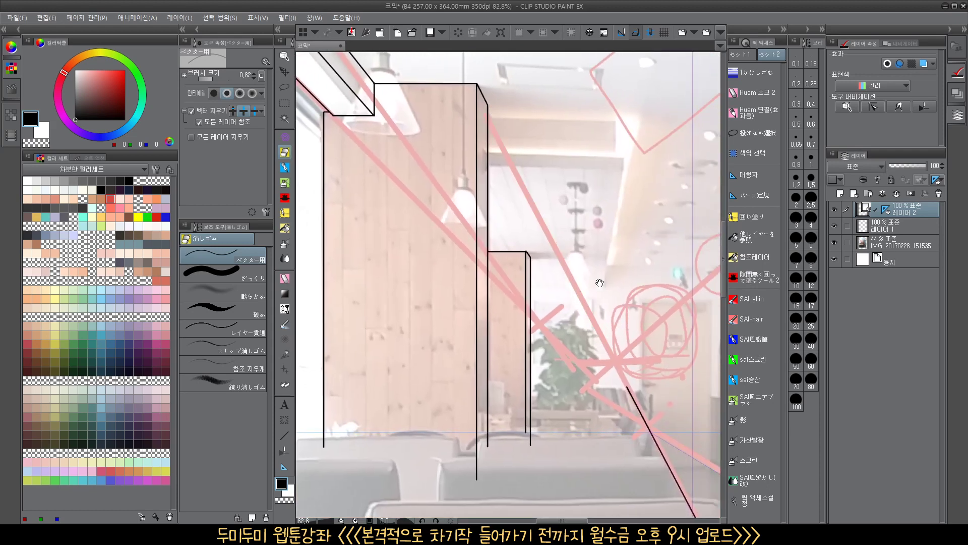
Try to extend the dark door frame's upper perspective line across the back wall toward the vanishing point
{"action": "left_click_drag", "start_coordinate": [598, 372], "coordinate": [628, 454]}
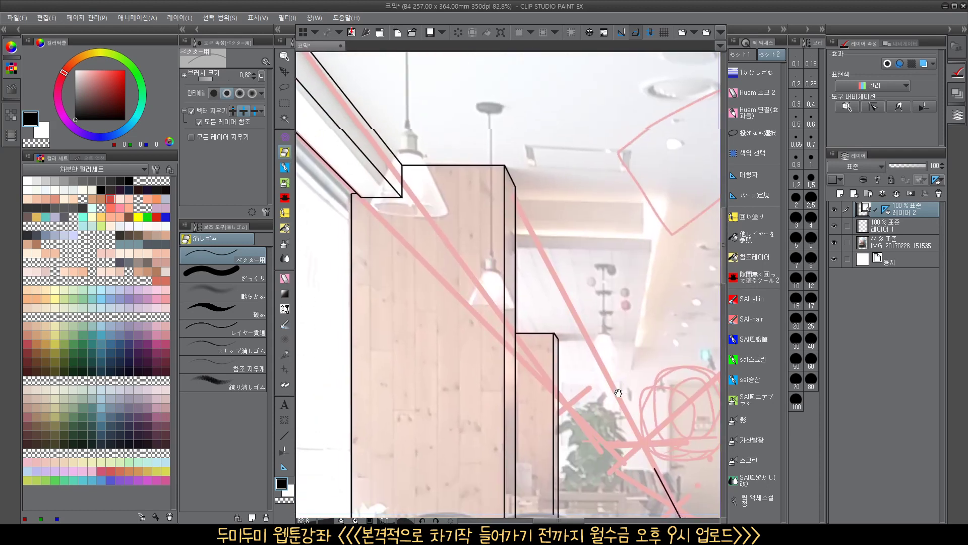
{"action": "left_click_drag", "start_coordinate": [705, 383], "coordinate": [537, 288]}
{"action": "left_click_drag", "start_coordinate": [537, 289], "coordinate": [469, 307]}
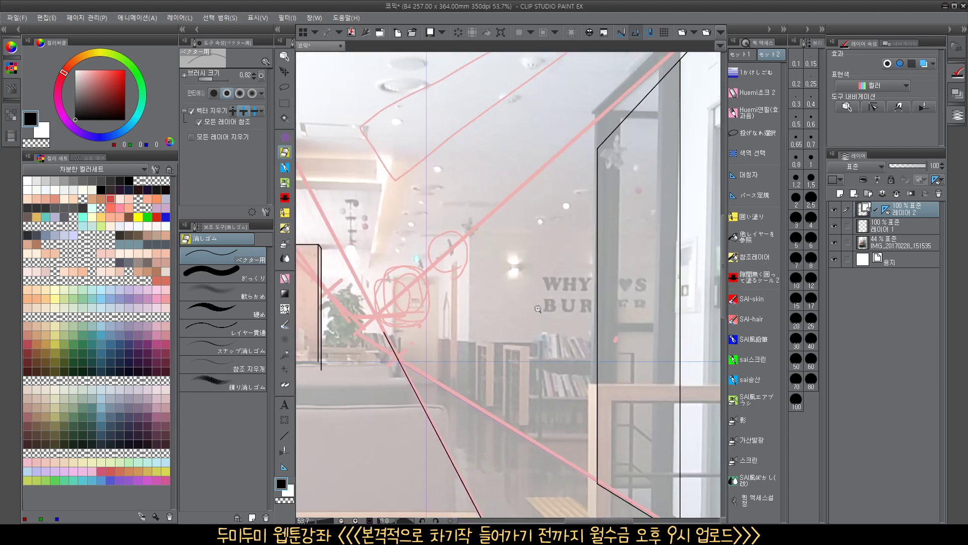
{"action": "left_click", "coordinate": [286, 435]}
{"action": "left_click_drag", "start_coordinate": [391, 403], "coordinate": [478, 364]}
{"action": "left_click_drag", "start_coordinate": [592, 237], "coordinate": [505, 244]}
{"action": "scroll", "coordinate": [488, 227], "scroll_direction": "down", "scroll_amount": 2}
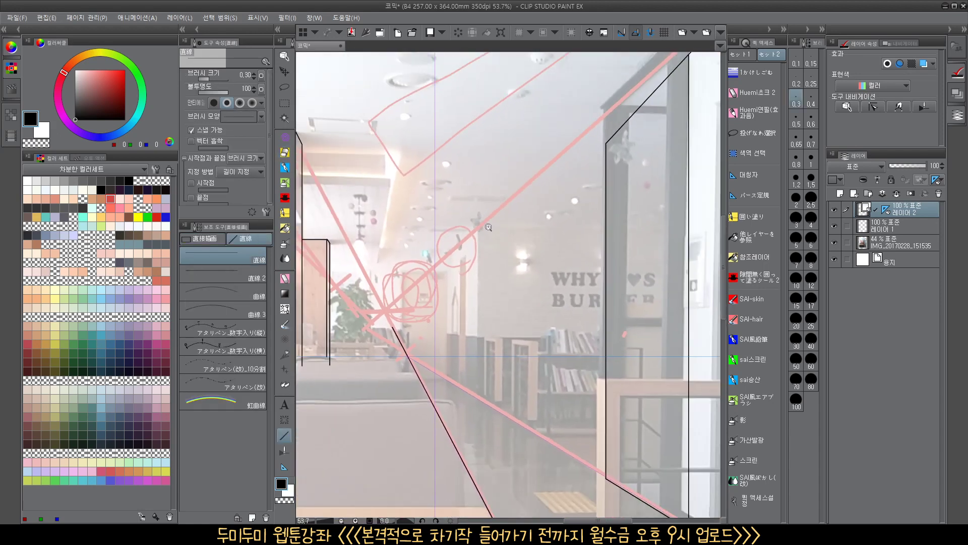
{"action": "scroll", "coordinate": [474, 240], "scroll_direction": "up", "scroll_amount": 1}
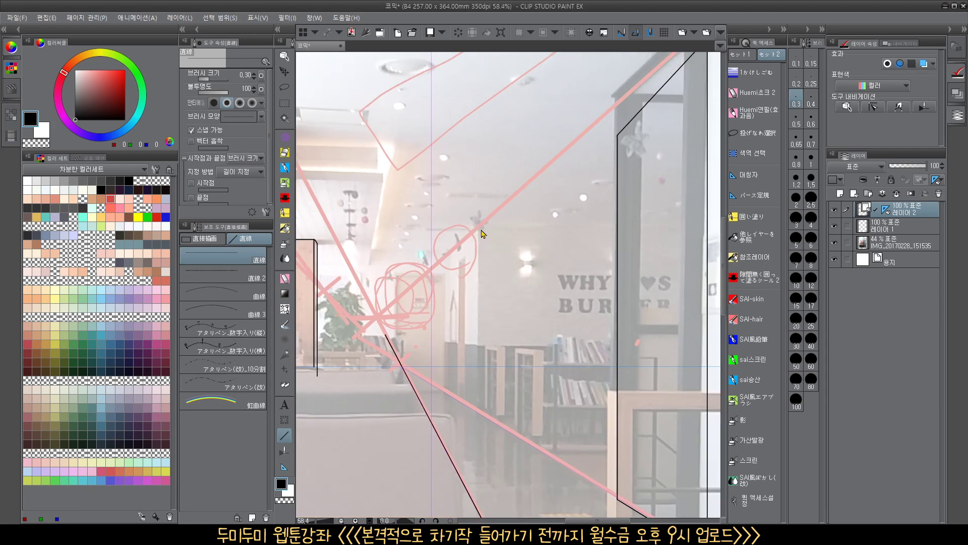
{"action": "left_click_drag", "start_coordinate": [601, 149], "coordinate": [450, 321]}
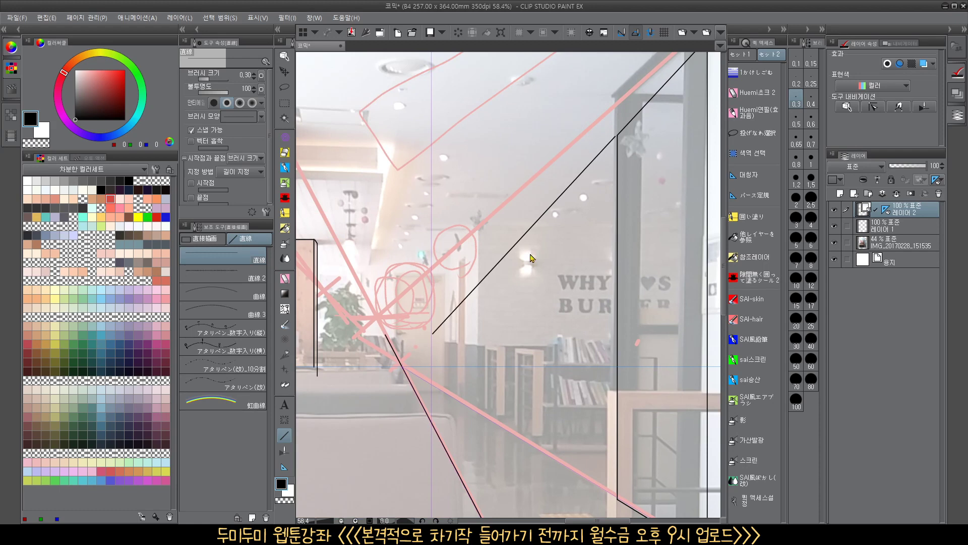
{"action": "left_click_drag", "start_coordinate": [499, 283], "coordinate": [492, 290]}
{"action": "key", "text": "ctrl+z"}
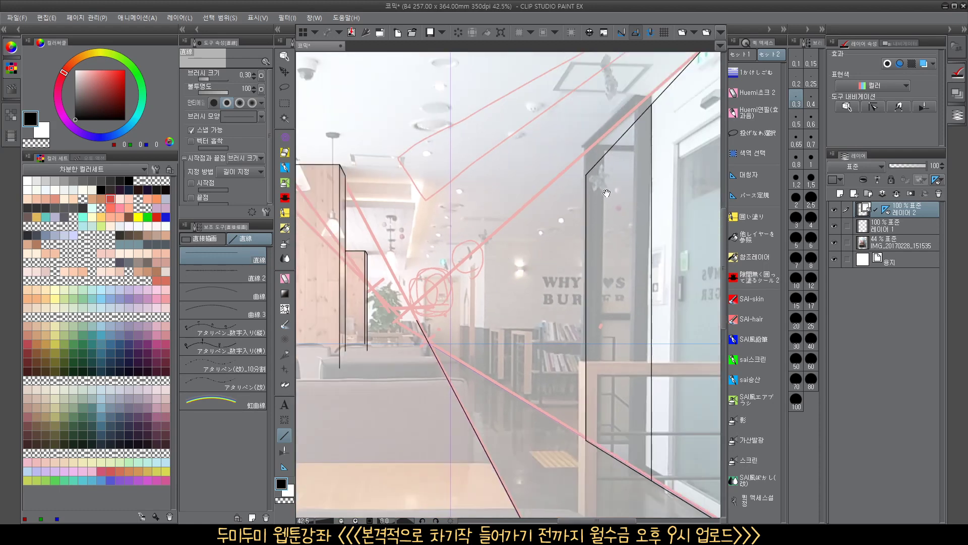
Try to trace the outer top edge of the dark door frame with a black perspective line
{"action": "mouse_move", "coordinate": [625, 131]}
{"action": "left_mouse_down"}
{"action": "mouse_move", "coordinate": [486, 222]}
{"action": "mouse_move", "coordinate": [559, 121]}
{"action": "left_mouse_up"}
{"action": "scroll", "coordinate": [546, 185], "scroll_direction": "up", "scroll_amount": 2}
{"action": "key", "text": "ctrl+z"}
{"action": "scroll", "coordinate": [576, 134], "scroll_direction": "up", "scroll_amount": 4}
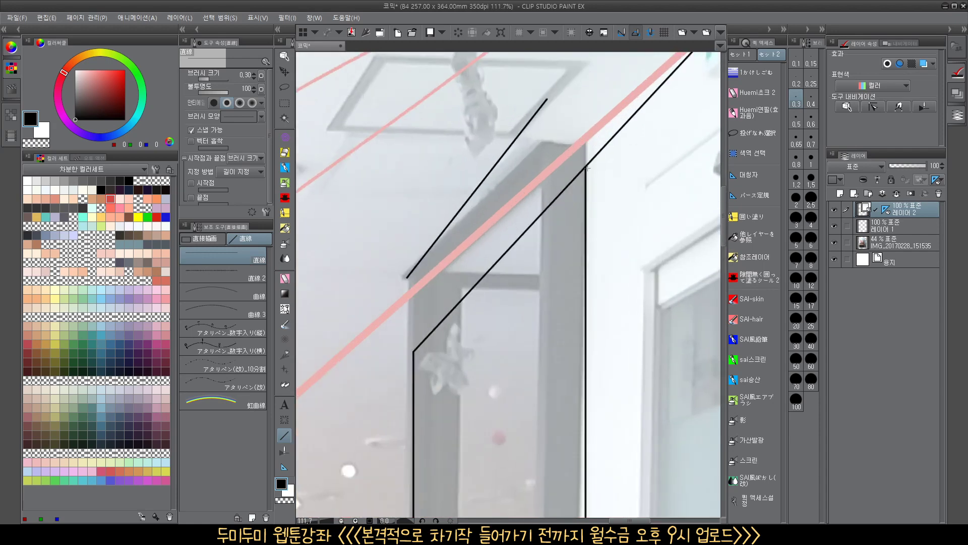
Draw a horizontal line across the top of the dark frame's near post and a vertical line down its inner edge
{"action": "left_click_drag", "start_coordinate": [585, 168], "coordinate": [456, 169]}
{"action": "scroll", "coordinate": [527, 228], "scroll_direction": "down", "scroll_amount": 5}
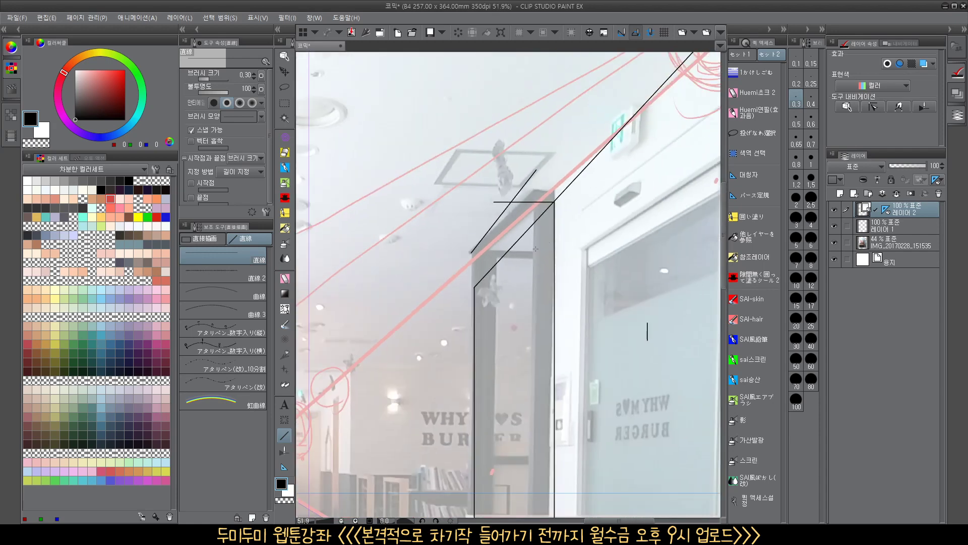
{"action": "key", "text": "ctrl+z"}
{"action": "left_click_drag", "start_coordinate": [543, 193], "coordinate": [502, 202]}
{"action": "scroll", "coordinate": [554, 221], "scroll_direction": "up", "scroll_amount": 2}
{"action": "left_click_drag", "start_coordinate": [555, 246], "coordinate": [547, 171]}
{"action": "left_click_drag", "start_coordinate": [522, 113], "coordinate": [522, 520]}
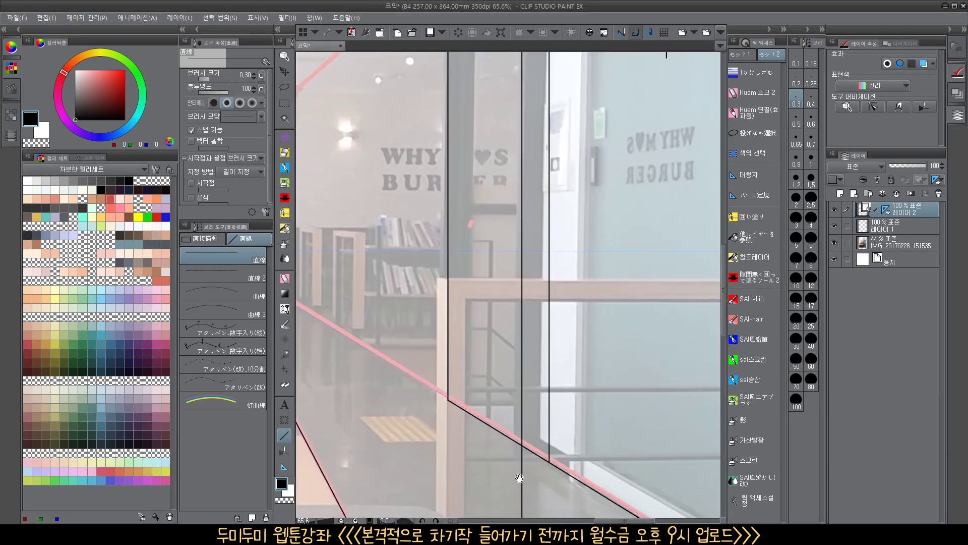
Draw a horizontal line at the base of the frame's near post and remove the diagonal line above the frame
{"action": "scroll", "coordinate": [552, 423], "scroll_direction": "up", "scroll_amount": 3}
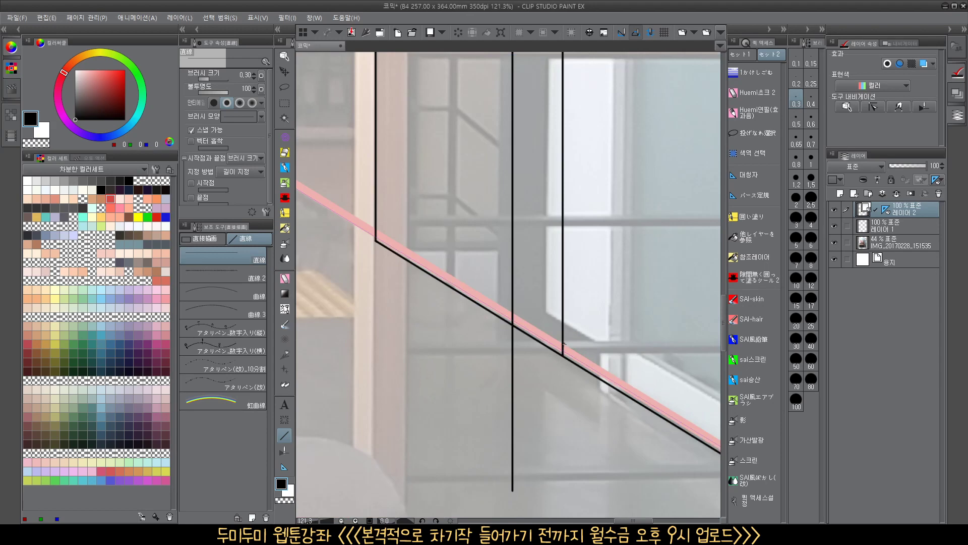
{"action": "left_click_drag", "start_coordinate": [564, 344], "coordinate": [442, 344]}
{"action": "scroll", "coordinate": [539, 255], "scroll_direction": "down", "scroll_amount": 4}
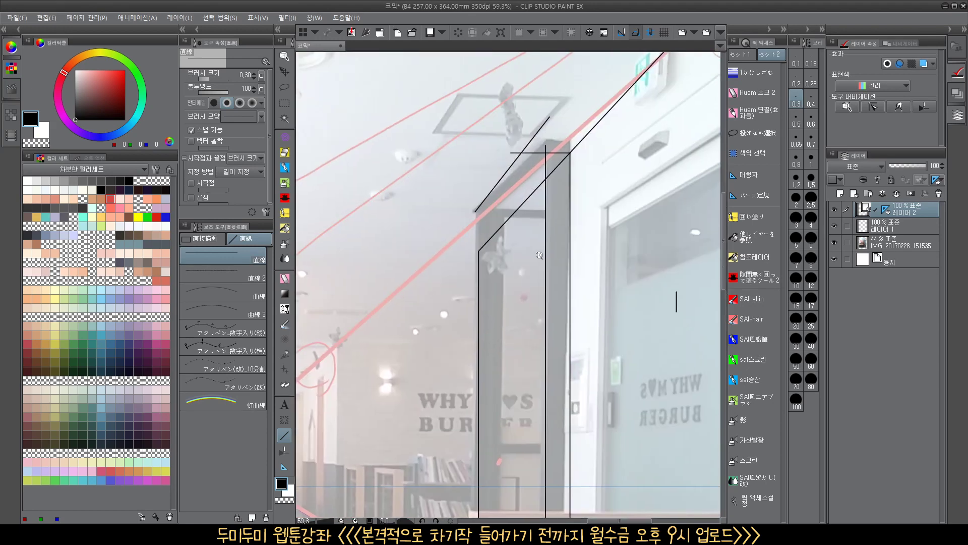
{"action": "scroll", "coordinate": [537, 182], "scroll_direction": "up", "scroll_amount": 2}
{"action": "key", "text": "ctrl+z"}
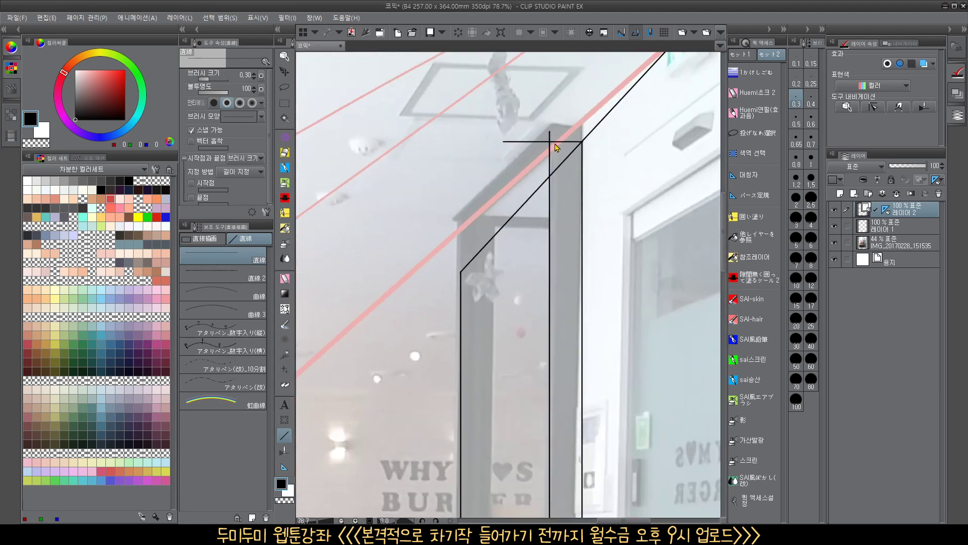
Draw a perspective line from the near post's inner top corner toward the vanishing point and extend the frame's far vertical edge upward
{"action": "mouse_move", "coordinate": [550, 141]}
{"action": "left_mouse_down"}
{"action": "mouse_move", "coordinate": [446, 281]}
{"action": "mouse_move", "coordinate": [457, 190]}
{"action": "mouse_move", "coordinate": [456, 282]}
{"action": "mouse_move", "coordinate": [456, 147]}
{"action": "left_mouse_up"}
{"action": "scroll", "coordinate": [467, 259], "scroll_direction": "up", "scroll_amount": 5}
{"action": "scroll", "coordinate": [520, 187], "scroll_direction": "down", "scroll_amount": 4}
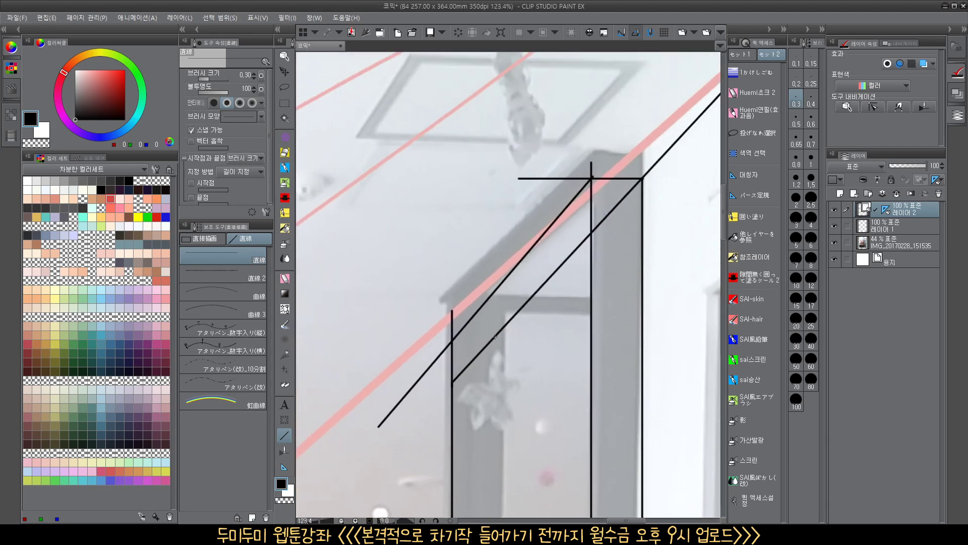
Erase the overhanging line ends around the top corners of the dark door frame with the vector eraser
{"action": "key", "text": "e"}
{"action": "left_click_drag", "start_coordinate": [593, 169], "coordinate": [582, 180]}
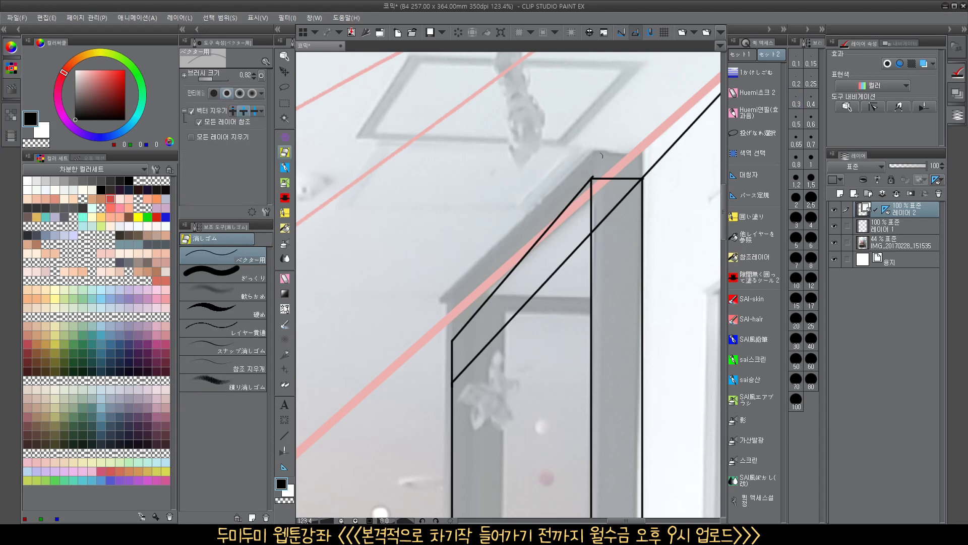
{"action": "scroll", "coordinate": [583, 172], "scroll_direction": "up", "scroll_amount": 4}
{"action": "left_click", "coordinate": [600, 175]}
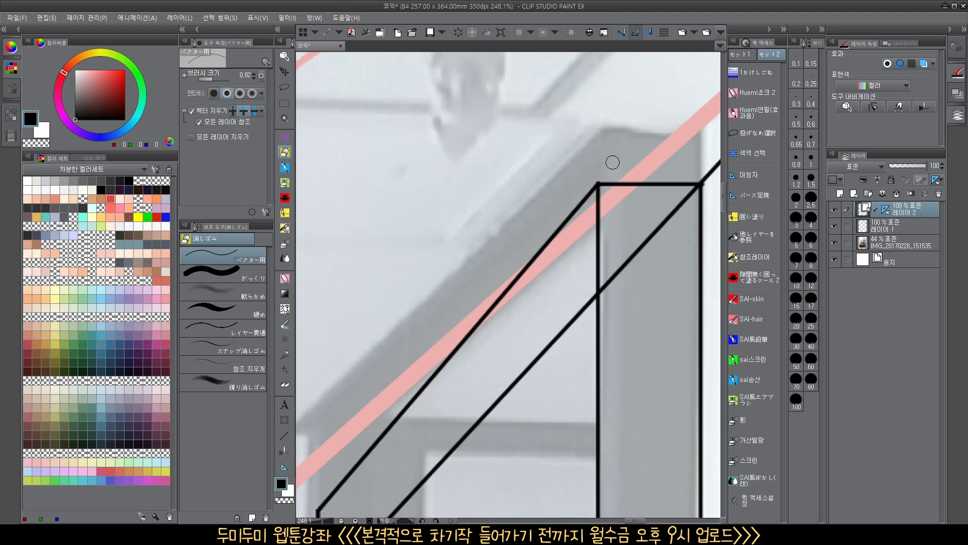
{"action": "scroll", "coordinate": [610, 260], "scroll_direction": "down", "scroll_amount": 10}
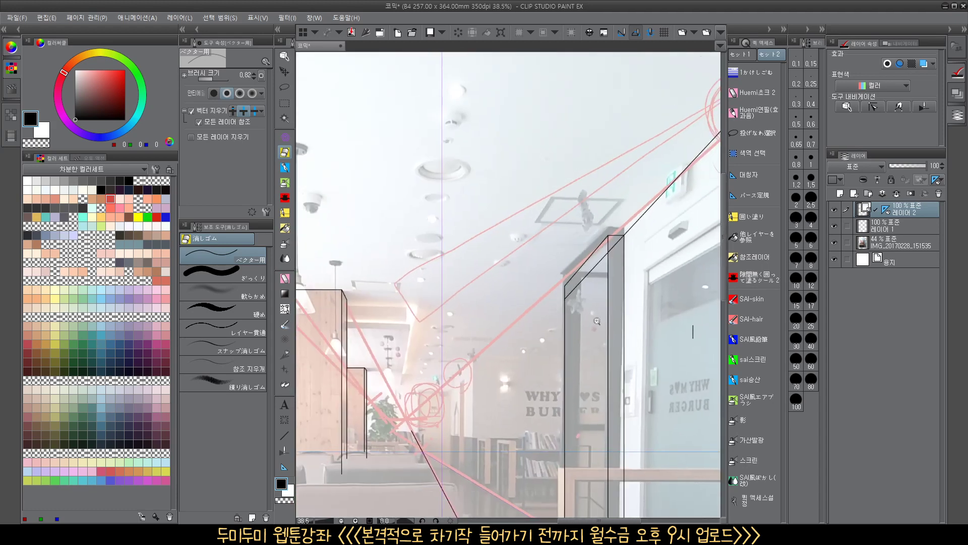
{"action": "left_click_drag", "start_coordinate": [581, 388], "coordinate": [560, 310]}
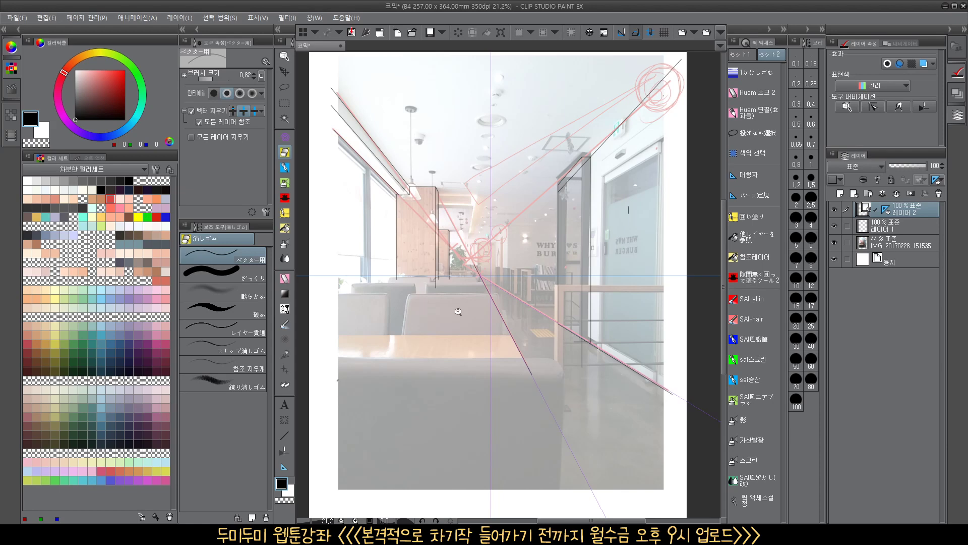
Erase the lower perspective line and its remnant inside the top of the dark door frame with the vector eraser
{"action": "left_click_drag", "start_coordinate": [458, 312], "coordinate": [504, 297]}
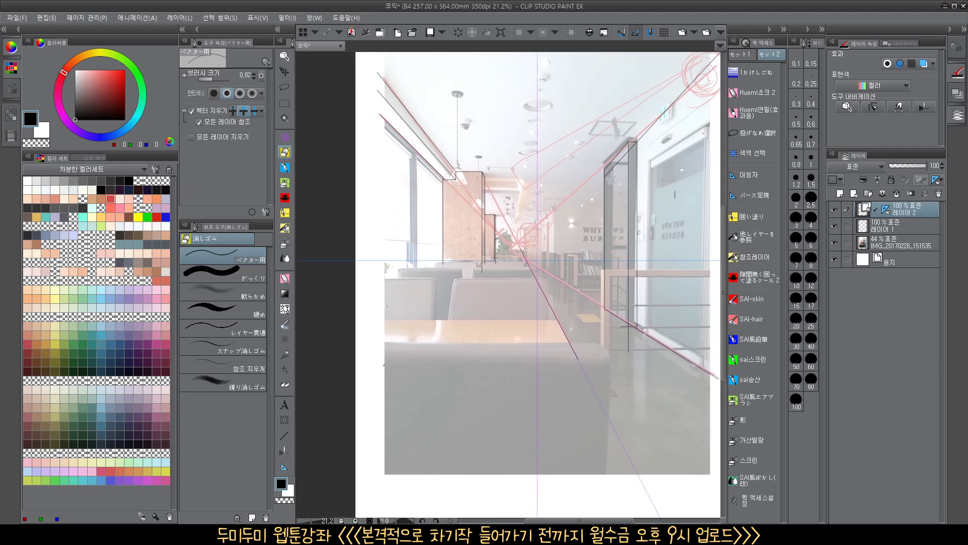
{"action": "left_click_drag", "start_coordinate": [459, 408], "coordinate": [422, 399]}
{"action": "left_click_drag", "start_coordinate": [526, 257], "coordinate": [502, 343]}
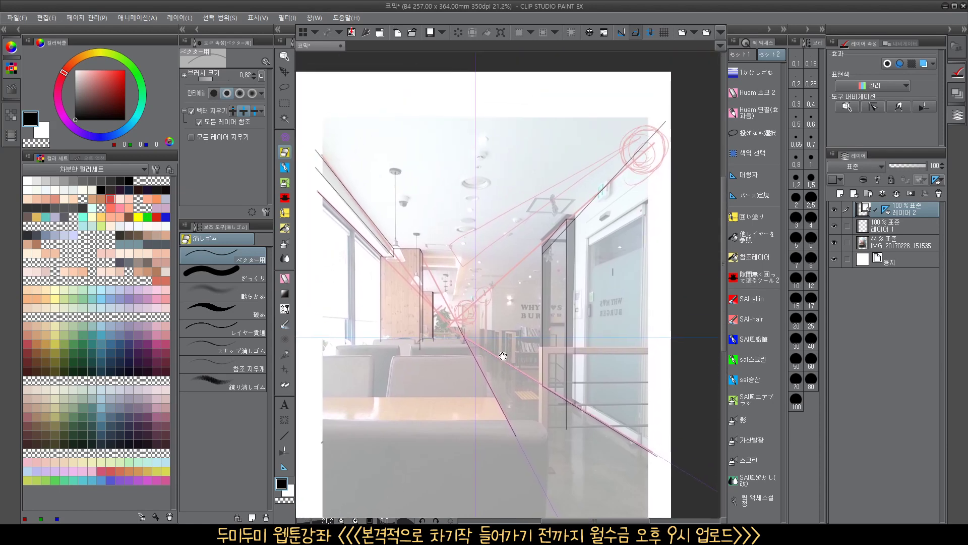
{"action": "scroll", "coordinate": [570, 227], "scroll_direction": "up", "scroll_amount": 5}
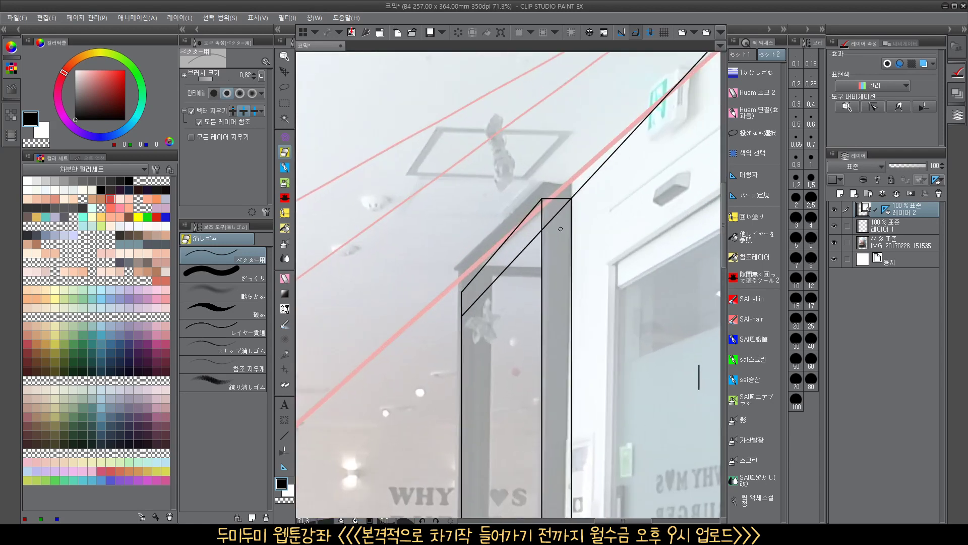
{"action": "left_click", "coordinate": [556, 213]}
{"action": "left_click", "coordinate": [505, 268]}
{"action": "left_click_drag", "start_coordinate": [513, 303], "coordinate": [492, 325]}
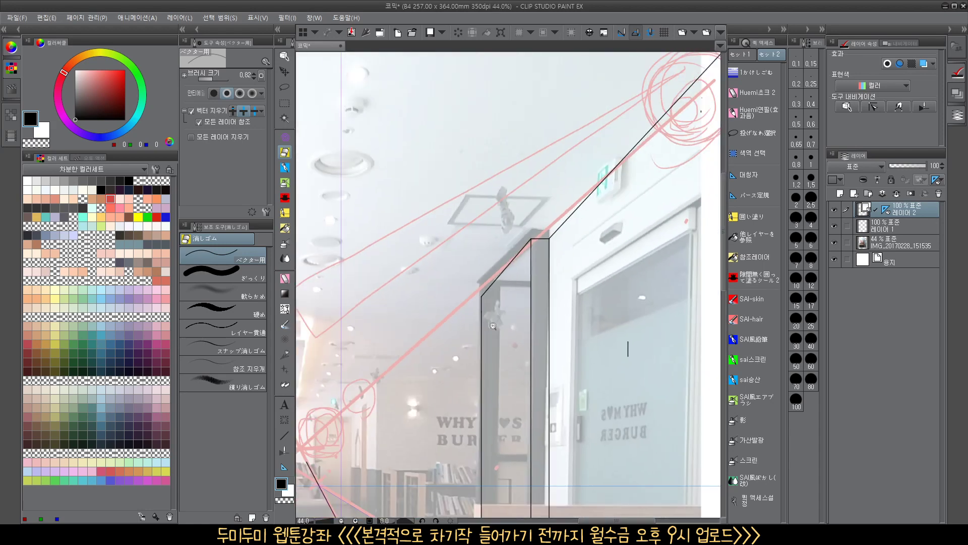
Draw a perspective line just below the frame's slanted top edge and a vertical line beside the near post's inner edge
{"action": "left_click", "coordinate": [287, 435]}
{"action": "left_click_drag", "start_coordinate": [532, 262], "coordinate": [555, 259]}
{"action": "mouse_move", "coordinate": [545, 259]}
{"action": "left_mouse_down"}
{"action": "mouse_move", "coordinate": [579, 233]}
{"action": "mouse_move", "coordinate": [491, 314]}
{"action": "left_mouse_up"}
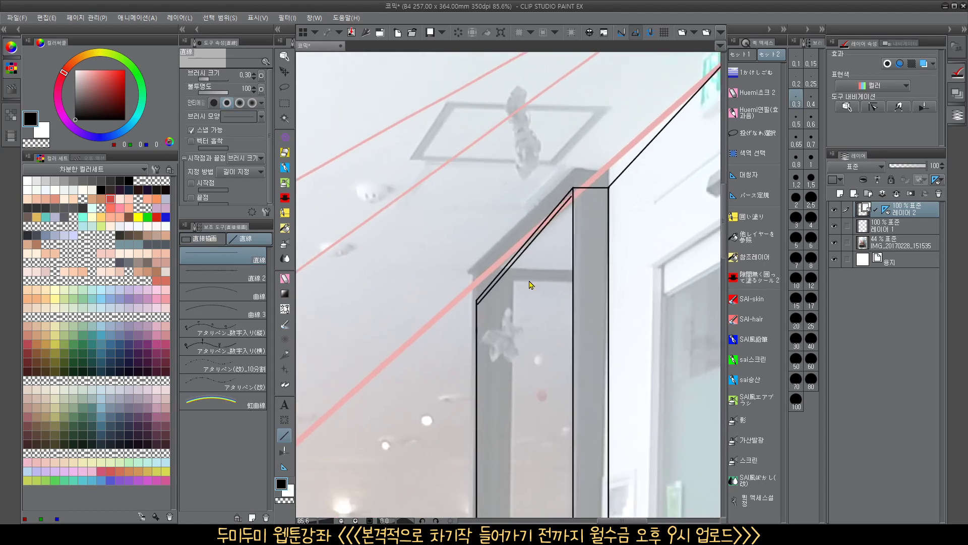
{"action": "left_click_drag", "start_coordinate": [565, 266], "coordinate": [549, 218]}
{"action": "left_click_drag", "start_coordinate": [566, 181], "coordinate": [587, 204]}
{"action": "mouse_move", "coordinate": [564, 133]}
{"action": "left_mouse_down"}
{"action": "mouse_move", "coordinate": [559, 521]}
{"action": "mouse_move", "coordinate": [572, 508]}
{"action": "left_mouse_up"}
{"action": "left_click_drag", "start_coordinate": [516, 334], "coordinate": [582, 387]}
{"action": "scroll", "coordinate": [581, 388], "scroll_direction": "down", "scroll_amount": 6}
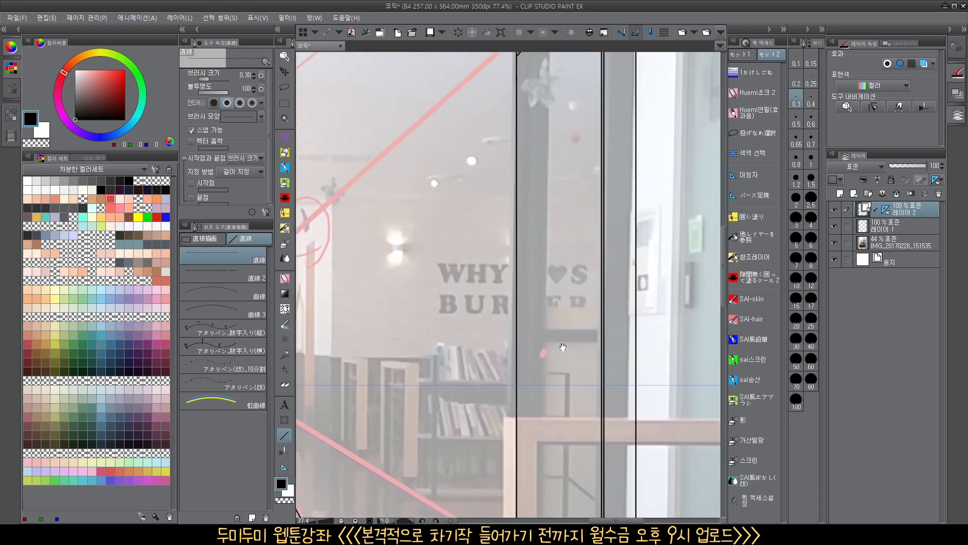
{"action": "scroll", "coordinate": [574, 360], "scroll_direction": "up", "scroll_amount": 3}
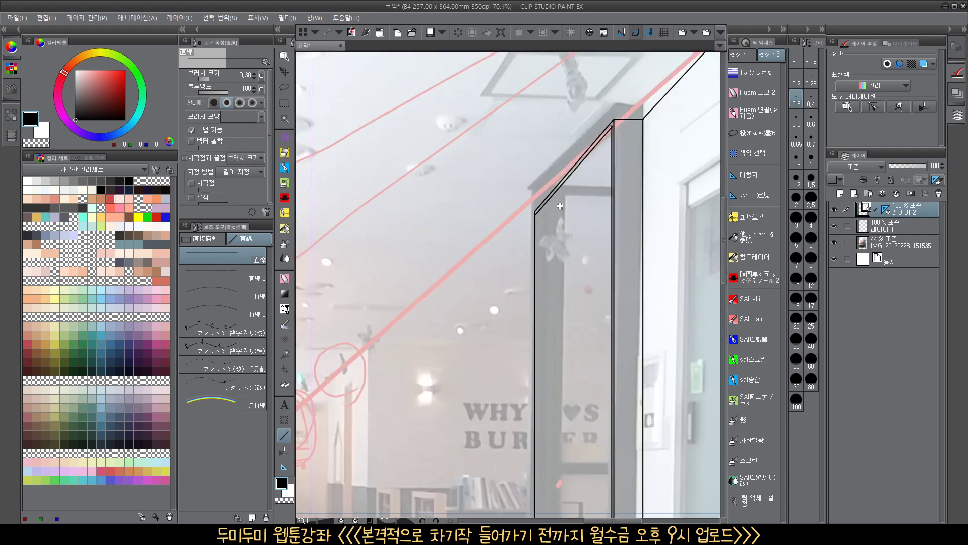
Draw two horizontal lines across the far top of the frame's opening and a vertical line down the far post's inner edge
{"action": "scroll", "coordinate": [533, 217], "scroll_direction": "up", "scroll_amount": 2}
{"action": "left_click_drag", "start_coordinate": [515, 217], "coordinate": [640, 217]}
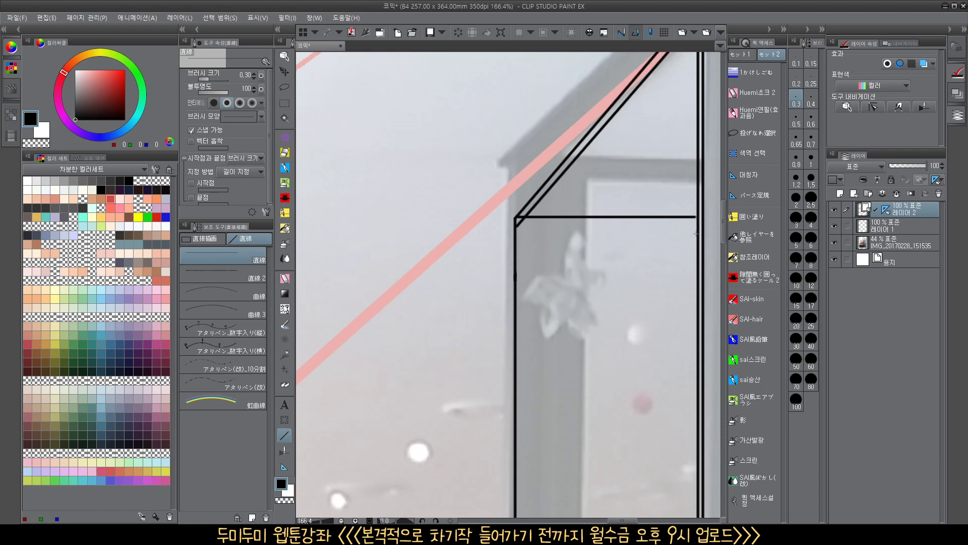
{"action": "mouse_move", "coordinate": [699, 232]}
{"action": "left_mouse_down"}
{"action": "mouse_move", "coordinate": [582, 245]}
{"action": "mouse_move", "coordinate": [538, 262]}
{"action": "mouse_move", "coordinate": [576, 181]}
{"action": "mouse_move", "coordinate": [574, 521]}
{"action": "mouse_move", "coordinate": [574, 463]}
{"action": "left_mouse_up"}
{"action": "scroll", "coordinate": [580, 258], "scroll_direction": "down", "scroll_amount": 2}
{"action": "scroll", "coordinate": [618, 404], "scroll_direction": "down", "scroll_amount": 3}
{"action": "left_click_drag", "start_coordinate": [605, 433], "coordinate": [473, 400]}
{"action": "scroll", "coordinate": [531, 316], "scroll_direction": "up", "scroll_amount": 1}
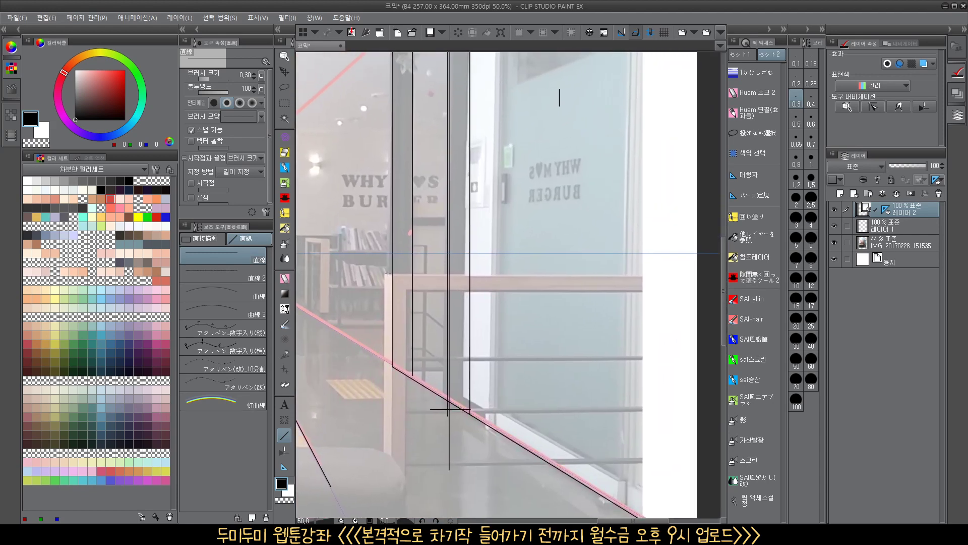
Draw a horizontal line along the top of the wooden railing and a vertical line down its post's outer edge
{"action": "left_click_drag", "start_coordinate": [388, 273], "coordinate": [542, 290]}
{"action": "key", "text": "ctrl+z"}
{"action": "left_click_drag", "start_coordinate": [383, 274], "coordinate": [702, 254]}
{"action": "scroll", "coordinate": [386, 317], "scroll_direction": "up", "scroll_amount": 3}
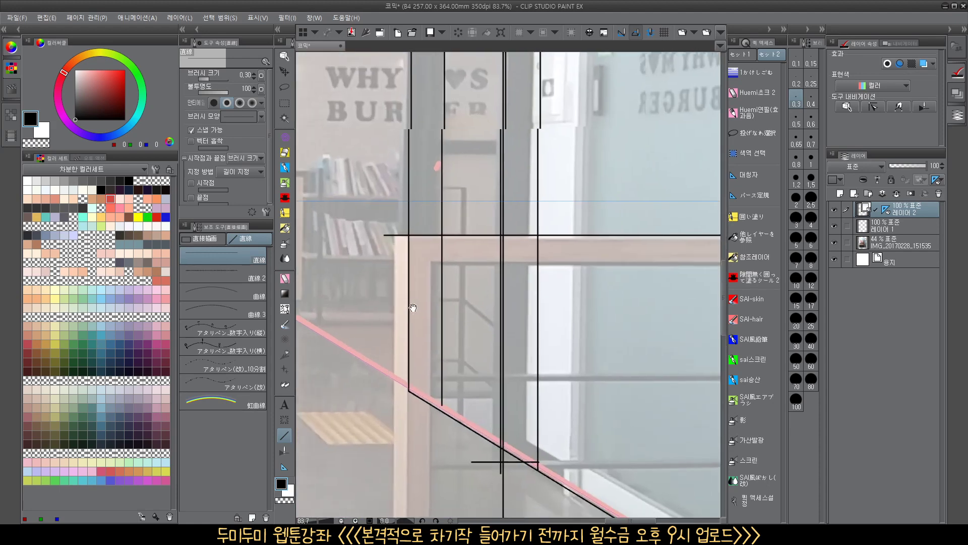
{"action": "left_click_drag", "start_coordinate": [452, 161], "coordinate": [448, 481]}
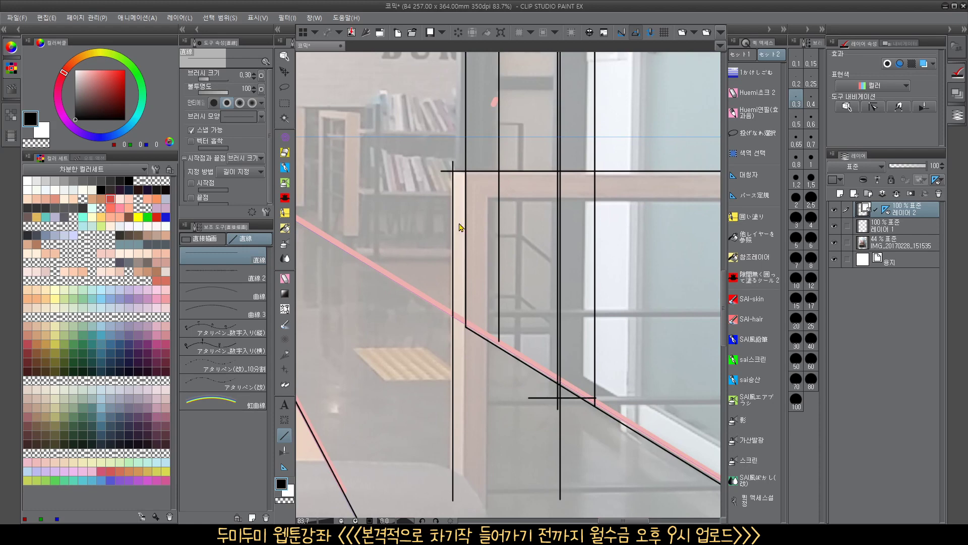
{"action": "key", "text": "ctrl+z"}
{"action": "left_click_drag", "start_coordinate": [452, 158], "coordinate": [452, 510]}
{"action": "scroll", "coordinate": [509, 336], "scroll_direction": "down", "scroll_amount": 2}
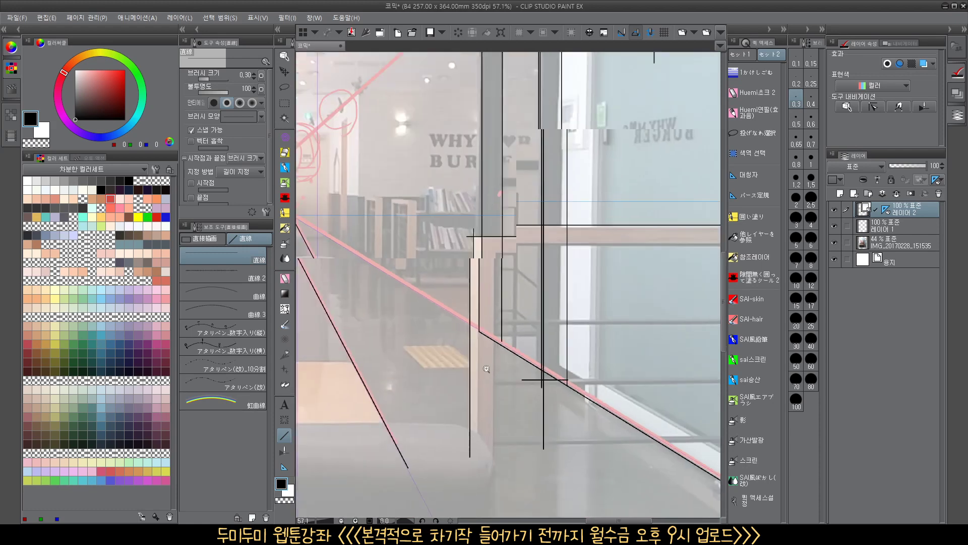
{"action": "scroll", "coordinate": [487, 369], "scroll_direction": "down", "scroll_amount": 2}
Erase the overhanging line ends at the railing's outer top corner and the frame line crossing the railing post
{"action": "left_click_drag", "start_coordinate": [504, 315], "coordinate": [568, 327]}
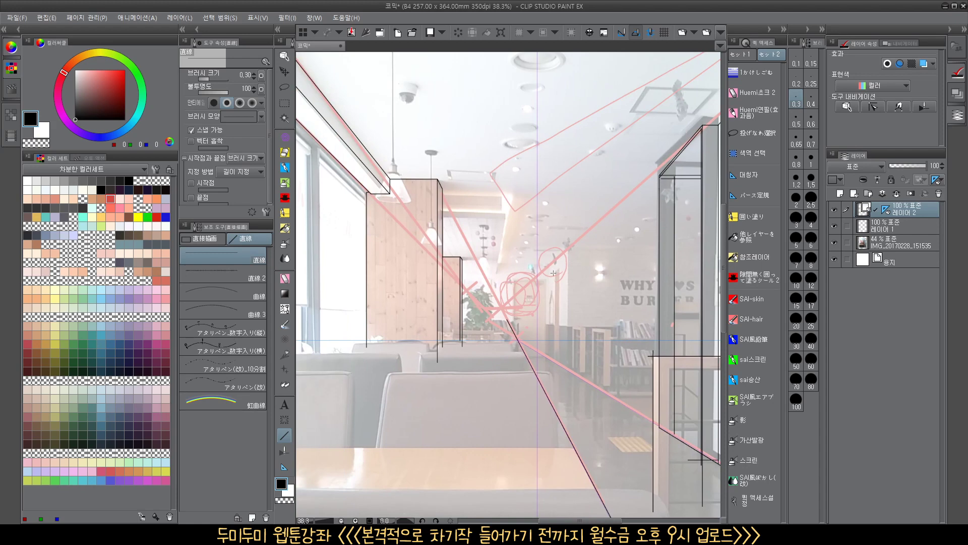
{"action": "left_click_drag", "start_coordinate": [607, 384], "coordinate": [526, 374]}
{"action": "left_click_drag", "start_coordinate": [547, 317], "coordinate": [540, 377]}
{"action": "key", "text": "e"}
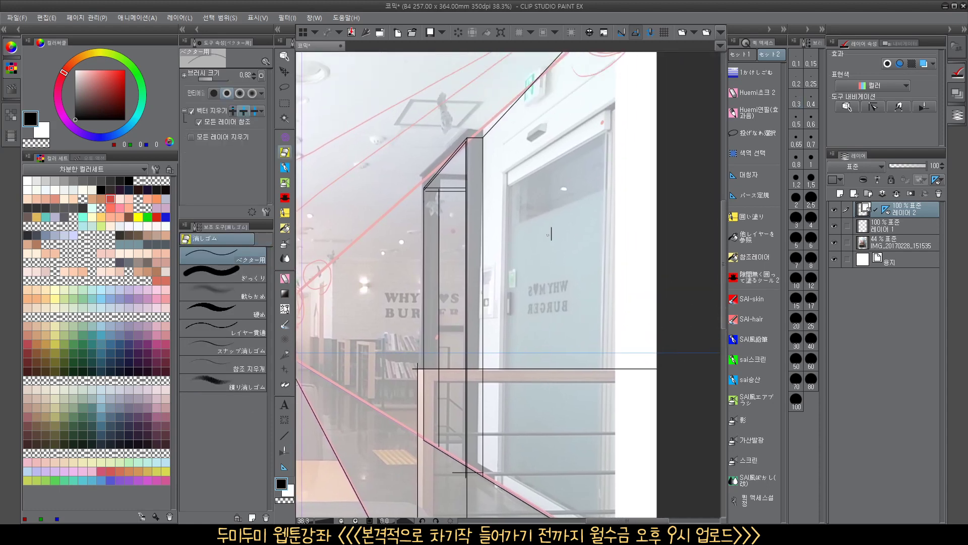
{"action": "left_click", "coordinate": [285, 435]}
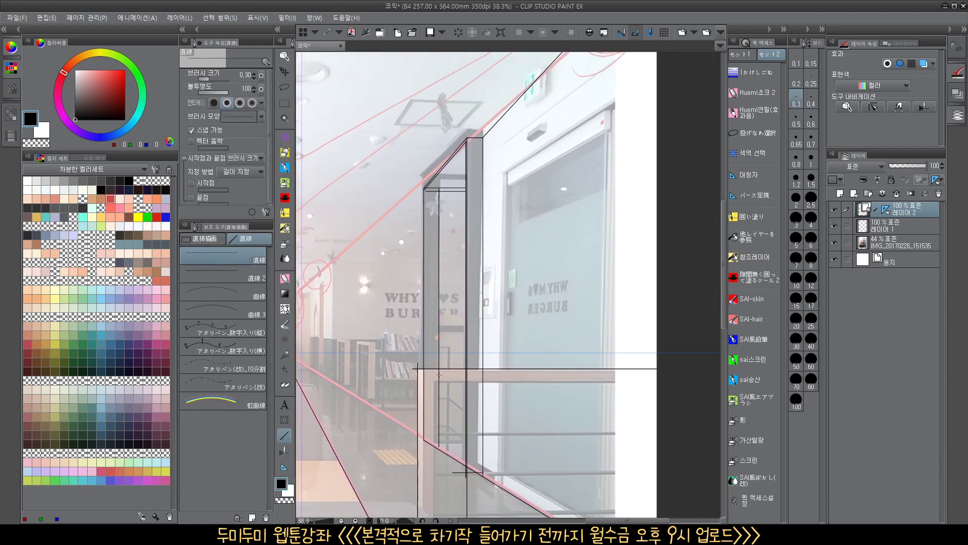
{"action": "scroll", "coordinate": [570, 368], "scroll_direction": "up", "scroll_amount": 2}
{"action": "scroll", "coordinate": [557, 373], "scroll_direction": "up", "scroll_amount": 4}
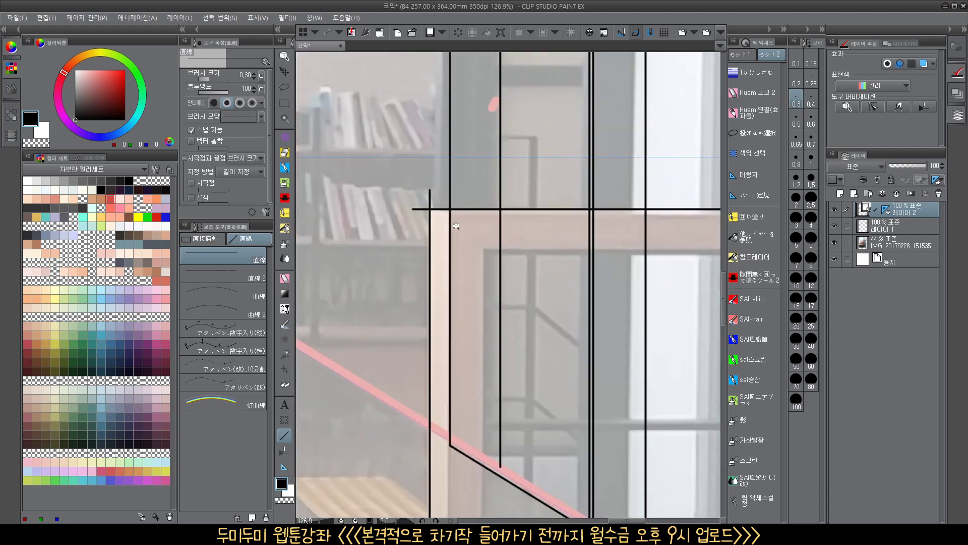
{"action": "key", "text": "e"}
{"action": "mouse_move", "coordinate": [435, 198]}
{"action": "left_mouse_down"}
{"action": "mouse_move", "coordinate": [422, 235]}
{"action": "mouse_move", "coordinate": [457, 239]}
{"action": "left_mouse_up"}
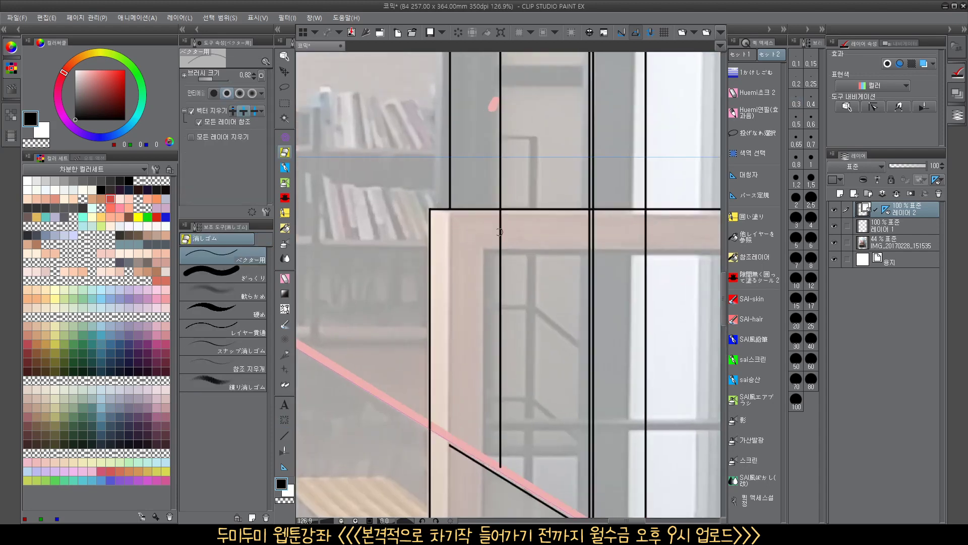
{"action": "left_click_drag", "start_coordinate": [524, 277], "coordinate": [500, 272]}
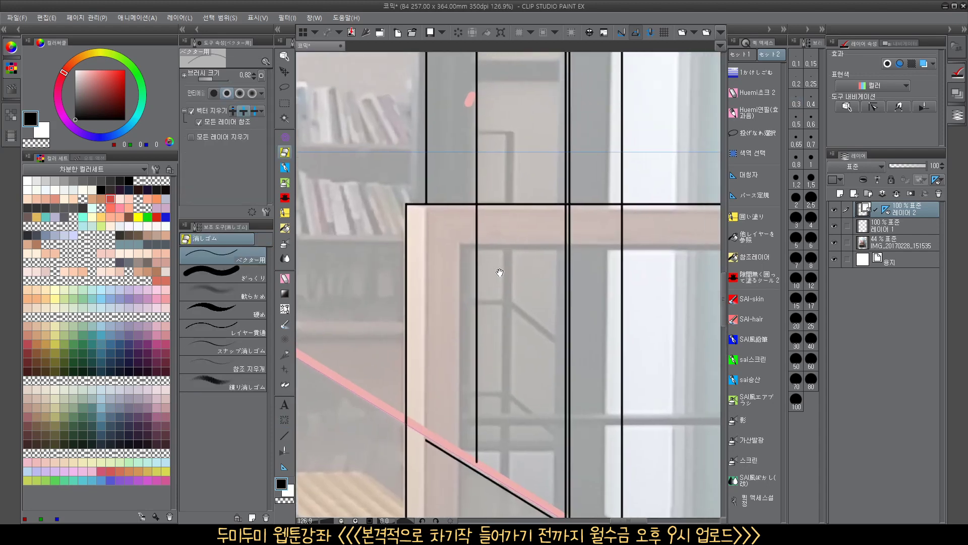
Draw a horizontal line along the underside of the railing's top bar and a vertical line down the post's inner edge
{"action": "key", "text": "u"}
{"action": "left_click_drag", "start_coordinate": [460, 246], "coordinate": [602, 272]}
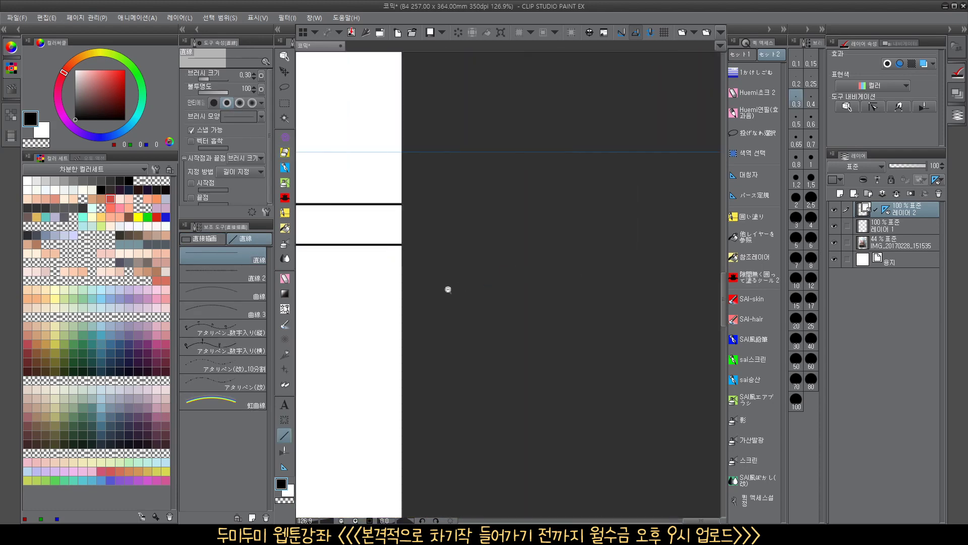
{"action": "left_click_drag", "start_coordinate": [447, 289], "coordinate": [687, 250]}
{"action": "left_click_drag", "start_coordinate": [595, 238], "coordinate": [612, 229]}
{"action": "left_click_drag", "start_coordinate": [518, 252], "coordinate": [542, 330]}
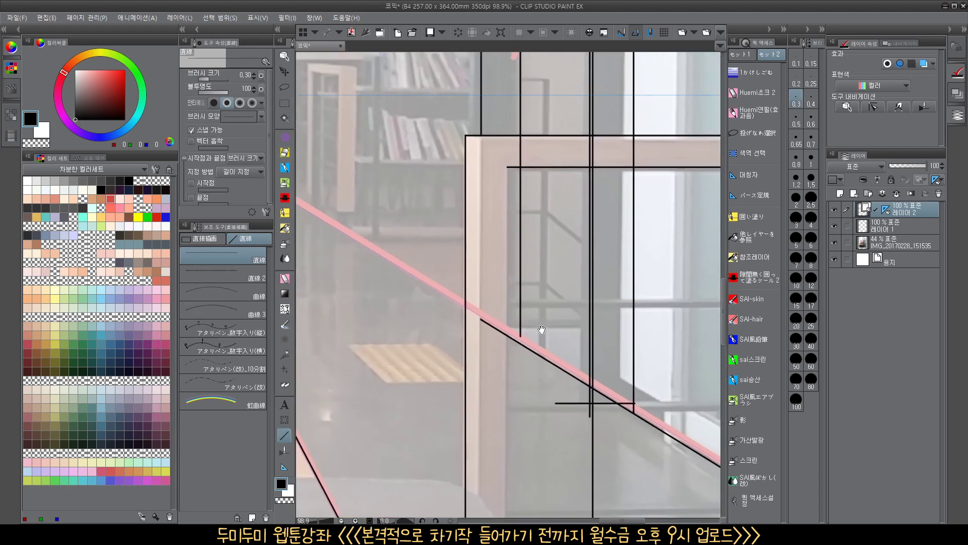
{"action": "left_click_drag", "start_coordinate": [507, 168], "coordinate": [507, 521]}
{"action": "scroll", "coordinate": [502, 429], "scroll_direction": "down", "scroll_amount": 2}
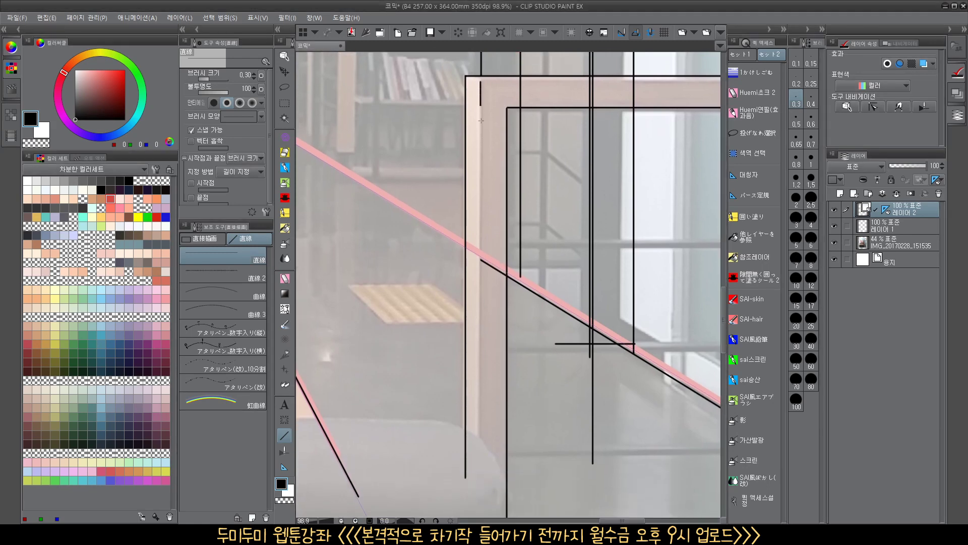
Draw the vertical edge between the railing post's two faces and a short slanted line across its top, joining them at the corner
{"action": "left_click_drag", "start_coordinate": [481, 121], "coordinate": [481, 499]}
{"action": "left_click_drag", "start_coordinate": [492, 178], "coordinate": [490, 368]}
{"action": "left_click_drag", "start_coordinate": [486, 283], "coordinate": [497, 272]}
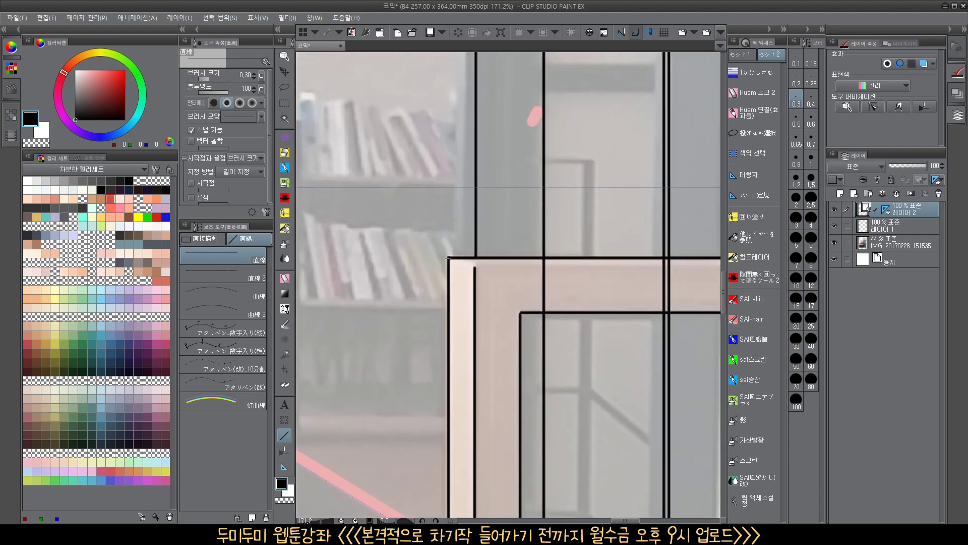
{"action": "scroll", "coordinate": [478, 267], "scroll_direction": "up", "scroll_amount": 3}
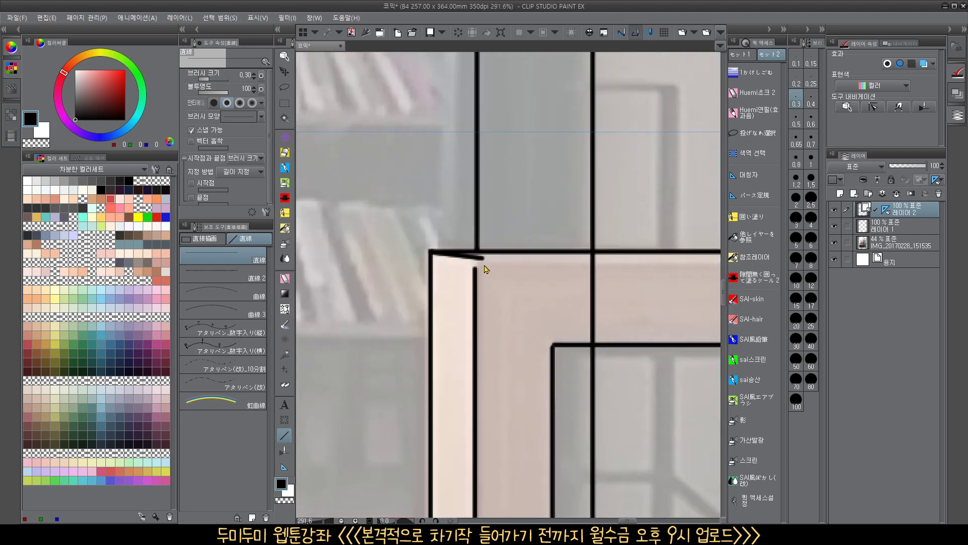
{"action": "left_click", "coordinate": [475, 273], "text": "ctrl"}
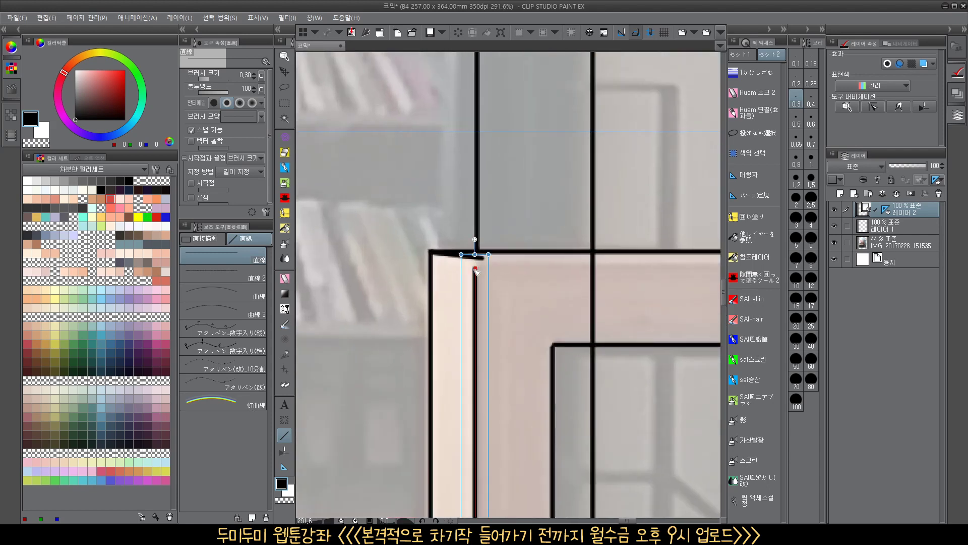
{"action": "left_click_drag", "start_coordinate": [475, 261], "coordinate": [475, 253]}
{"action": "scroll", "coordinate": [518, 288], "scroll_direction": "down", "scroll_amount": 3}
{"action": "left_click_drag", "start_coordinate": [579, 333], "coordinate": [468, 308]}
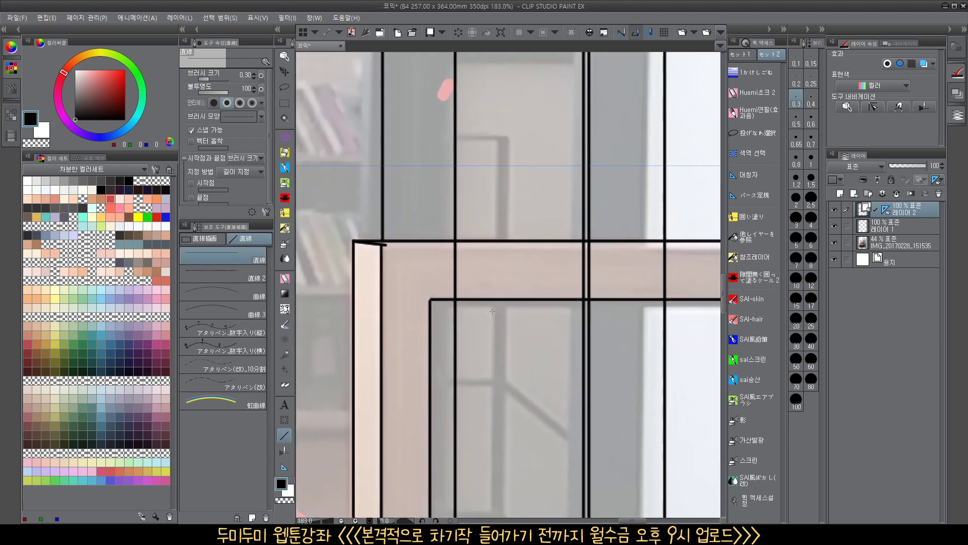
Erase the door frame's vertical line segments that cross the railing's top bar
{"action": "key", "text": "e"}
{"action": "left_click", "coordinate": [458, 273]}
{"action": "left_click_drag", "start_coordinate": [579, 266], "coordinate": [668, 259]}
{"action": "left_click_drag", "start_coordinate": [436, 283], "coordinate": [420, 295]}
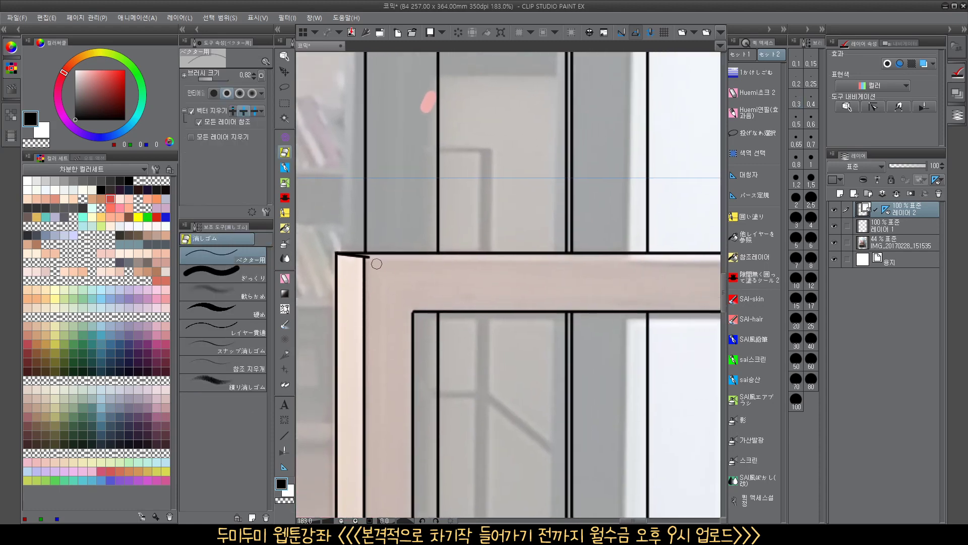
Draw a second horizontal line just below the railing's top edge, starting at the post's front corner
{"action": "left_click", "coordinate": [284, 435]}
{"action": "left_click_drag", "start_coordinate": [370, 257], "coordinate": [686, 261]}
{"action": "left_click_drag", "start_coordinate": [603, 296], "coordinate": [512, 357]}
{"action": "left_click_drag", "start_coordinate": [513, 357], "coordinate": [659, 238]}
{"action": "left_click_drag", "start_coordinate": [533, 383], "coordinate": [544, 338]}
{"action": "scroll", "coordinate": [555, 348], "scroll_direction": "down", "scroll_amount": 2}
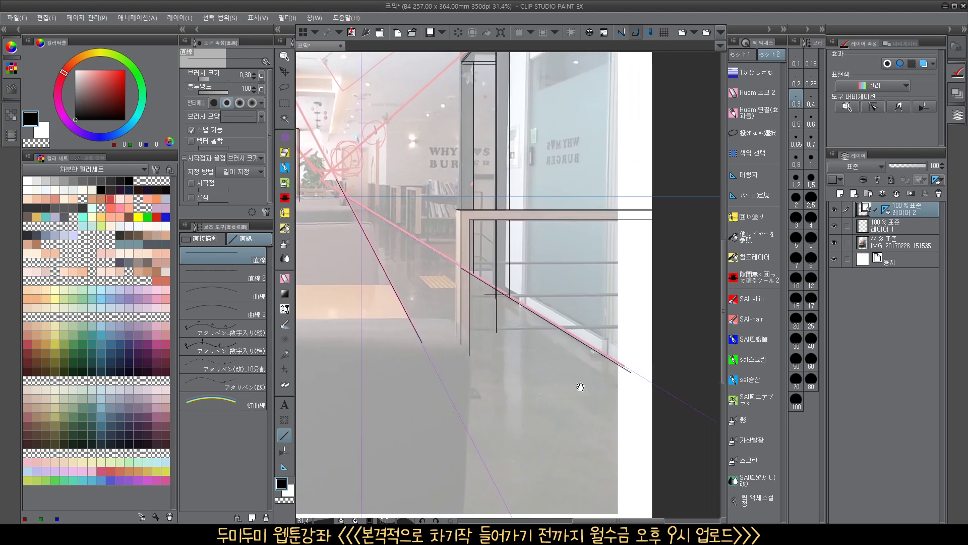
{"action": "left_click_drag", "start_coordinate": [631, 385], "coordinate": [666, 367]}
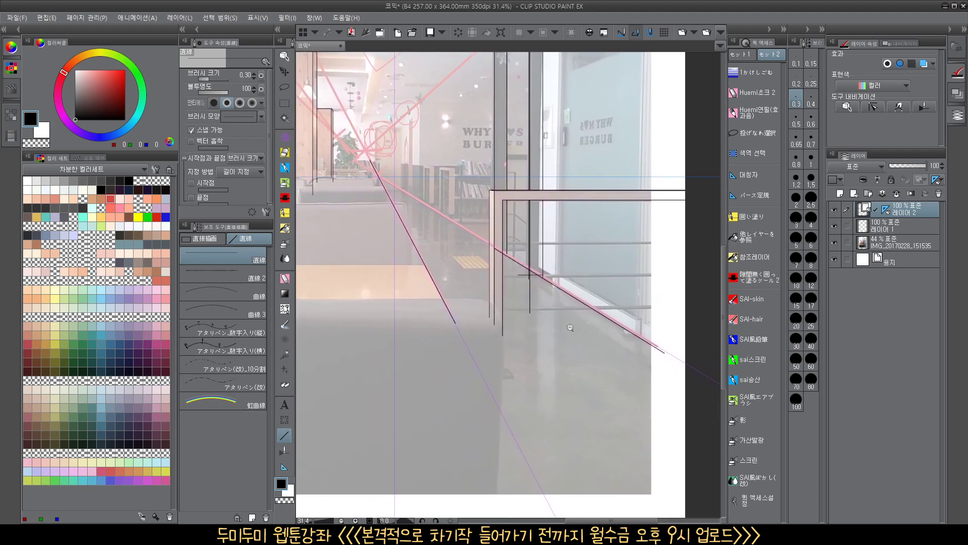
{"action": "left_click_drag", "start_coordinate": [552, 324], "coordinate": [564, 339]}
{"action": "scroll", "coordinate": [564, 339], "scroll_direction": "down", "scroll_amount": 1}
{"action": "left_click_drag", "start_coordinate": [649, 350], "coordinate": [677, 352]}
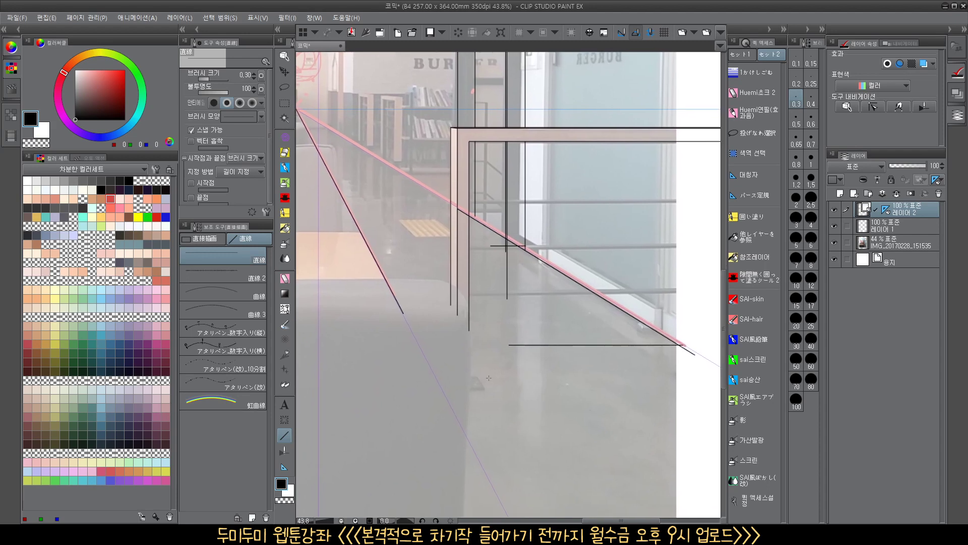
Extend the railing post's inner edge down to the floor and outline its foot with horizontal, slanted and short vertical lines
{"action": "scroll", "coordinate": [461, 387], "scroll_direction": "up", "scroll_amount": 8}
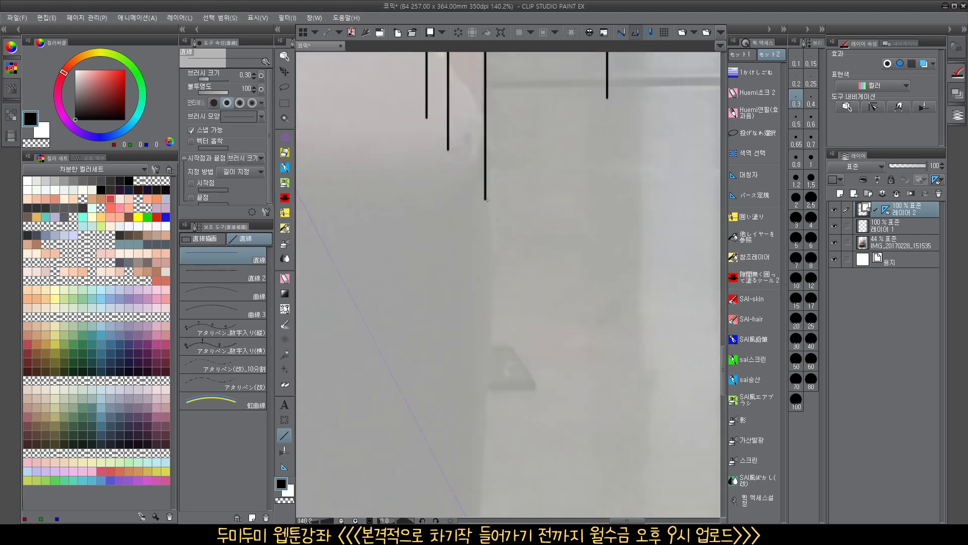
{"action": "left_click_drag", "start_coordinate": [483, 210], "coordinate": [490, 236]}
{"action": "mouse_move", "coordinate": [490, 235]}
{"action": "left_mouse_down"}
{"action": "mouse_move", "coordinate": [519, 261]}
{"action": "mouse_move", "coordinate": [524, 229]}
{"action": "mouse_move", "coordinate": [513, 271]}
{"action": "mouse_move", "coordinate": [514, 416]}
{"action": "left_mouse_up"}
{"action": "mouse_move", "coordinate": [492, 364]}
{"action": "left_mouse_down"}
{"action": "mouse_move", "coordinate": [486, 313]}
{"action": "mouse_move", "coordinate": [538, 314]}
{"action": "mouse_move", "coordinate": [557, 356]}
{"action": "mouse_move", "coordinate": [464, 357]}
{"action": "left_mouse_up"}
{"action": "scroll", "coordinate": [540, 374], "scroll_direction": "up", "scroll_amount": 3}
{"action": "left_click_drag", "start_coordinate": [554, 345], "coordinate": [554, 386]}
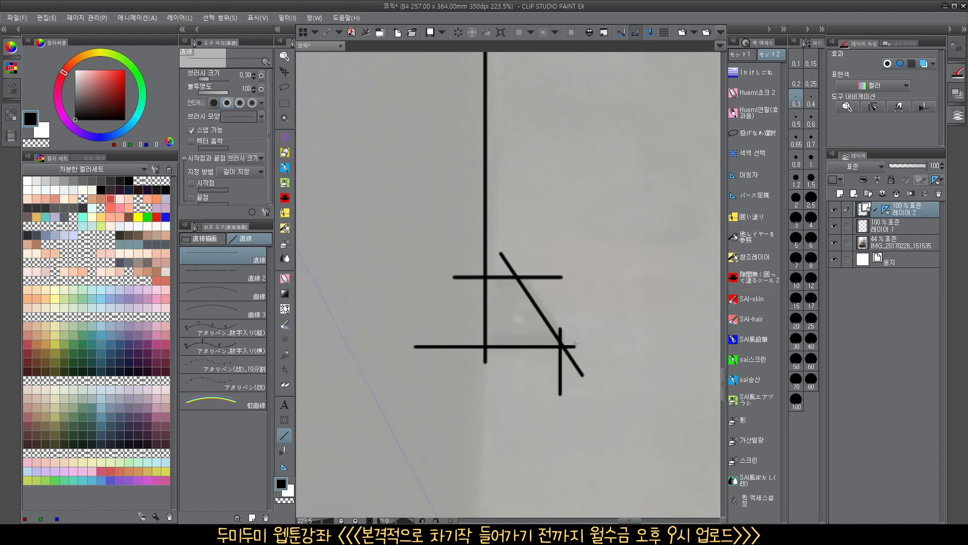
Erase the overhanging line ends around the post's foot, including the short vertical line and the stub below the base
{"action": "key", "text": "e"}
{"action": "left_click", "coordinate": [507, 262]}
{"action": "left_click", "coordinate": [540, 277]}
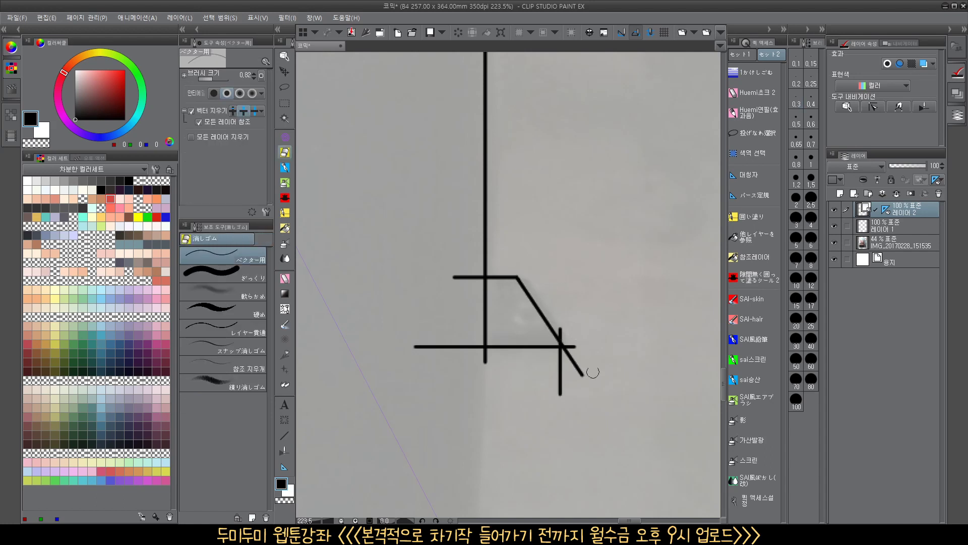
{"action": "left_click", "coordinate": [560, 333]}
{"action": "left_click", "coordinate": [570, 346]}
{"action": "left_click_drag", "start_coordinate": [576, 351], "coordinate": [573, 371]}
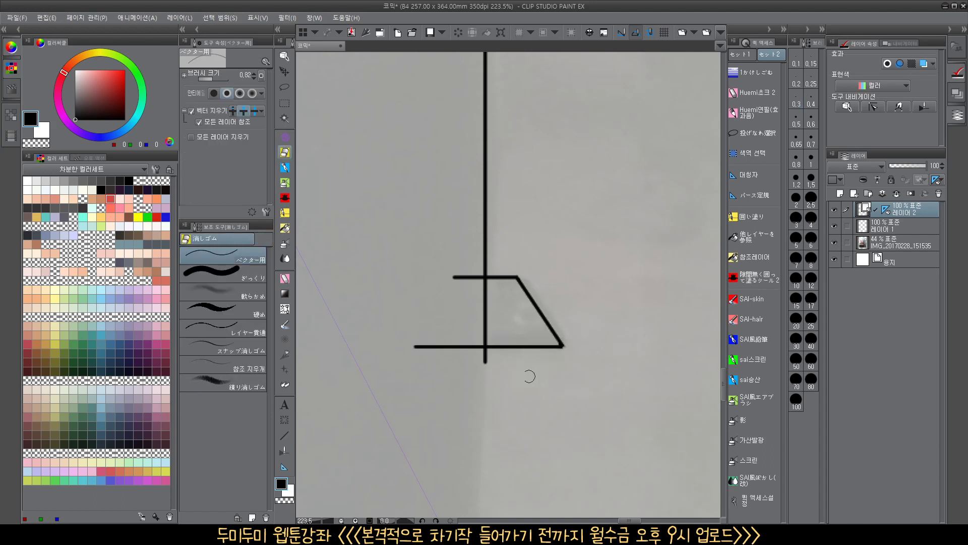
{"action": "left_click_drag", "start_coordinate": [488, 360], "coordinate": [476, 362]}
Draw a second horizontal line just above the foot's base line, from the post to the foot's outer corner
{"action": "left_click", "coordinate": [285, 435]}
{"action": "left_click_drag", "start_coordinate": [484, 343], "coordinate": [559, 346]}
{"action": "key", "text": "e"}
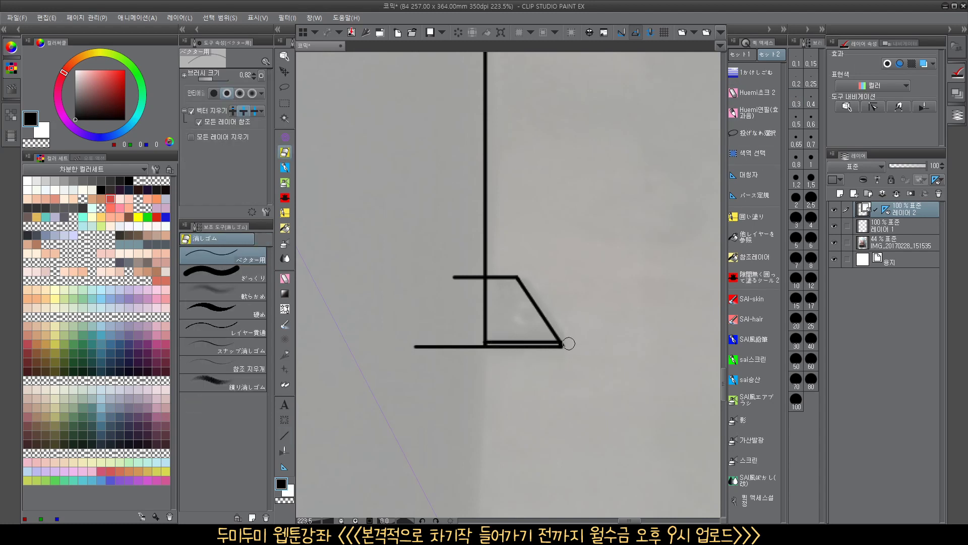
{"action": "left_click", "coordinate": [284, 435]}
{"action": "scroll", "coordinate": [480, 309], "scroll_direction": "down", "scroll_amount": 8}
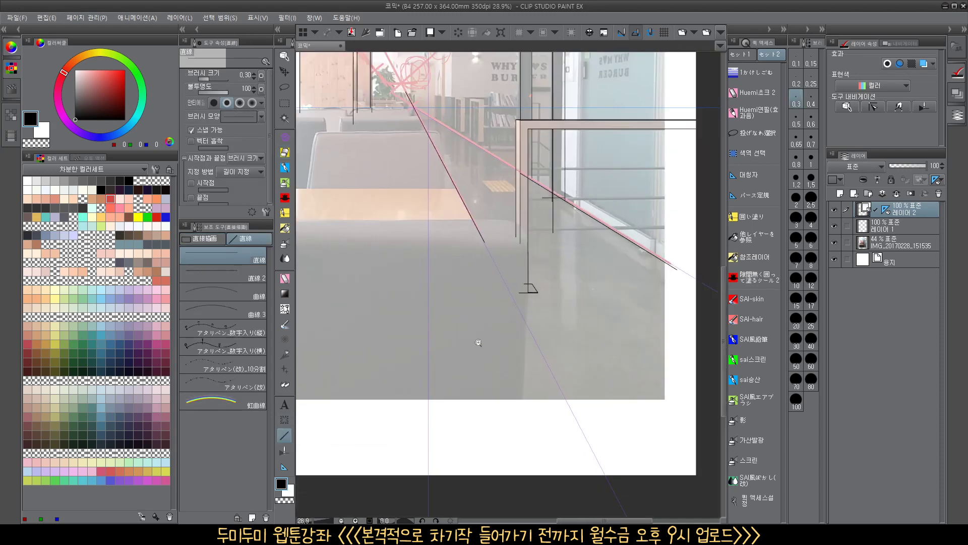
Outline the back wall behind the door frame with a horizontal line, a slanted line towards the vanishing point and a vertical line
{"action": "left_click_drag", "start_coordinate": [574, 381], "coordinate": [507, 370]}
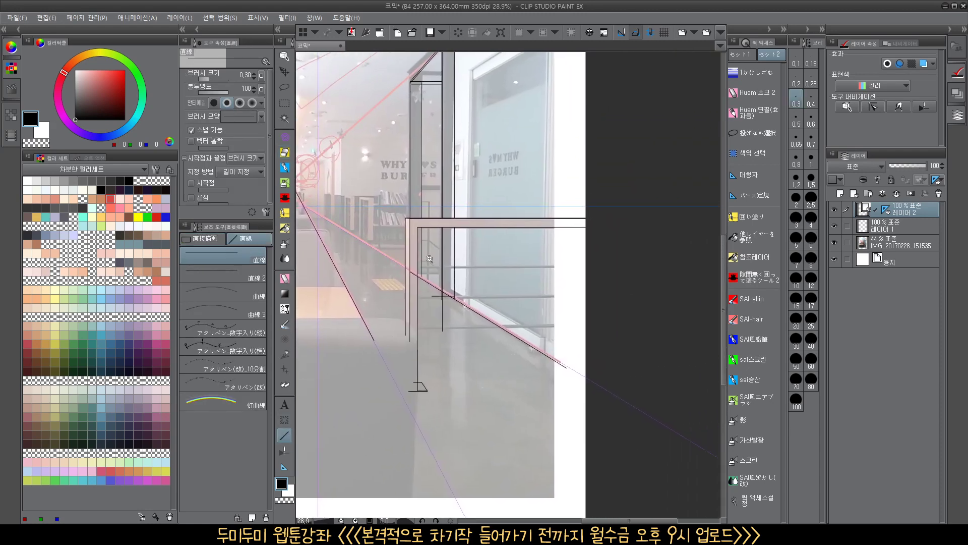
{"action": "left_click_drag", "start_coordinate": [429, 260], "coordinate": [453, 264]}
{"action": "left_click_drag", "start_coordinate": [449, 303], "coordinate": [647, 368]}
{"action": "left_click_drag", "start_coordinate": [550, 332], "coordinate": [498, 336]}
{"action": "left_click_drag", "start_coordinate": [499, 336], "coordinate": [553, 426]}
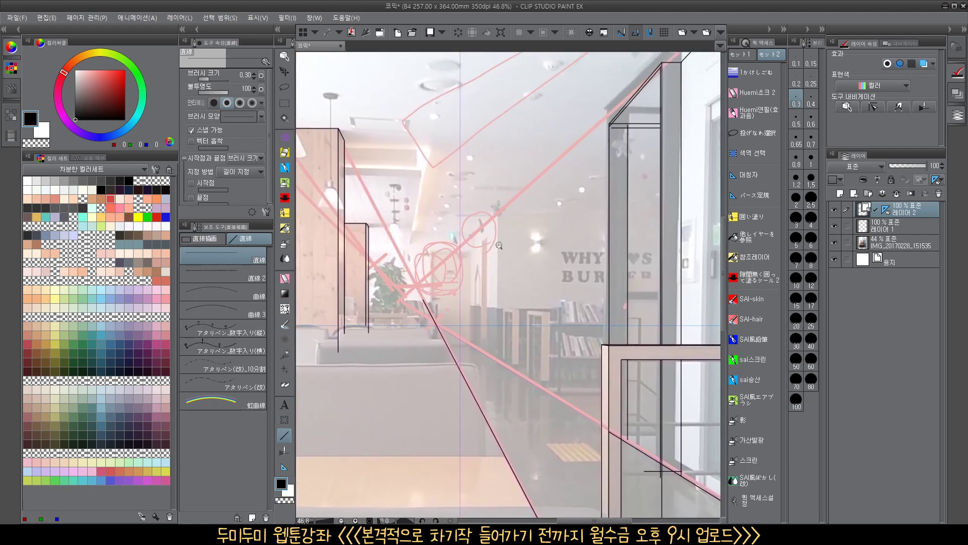
{"action": "left_click_drag", "start_coordinate": [545, 259], "coordinate": [468, 257]}
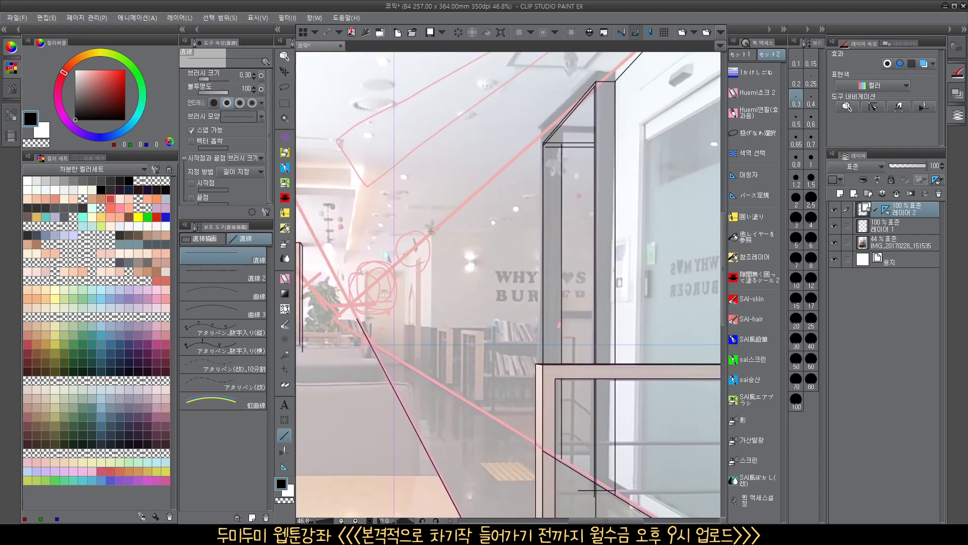
{"action": "left_click_drag", "start_coordinate": [431, 231], "coordinate": [561, 231]}
{"action": "mouse_move", "coordinate": [448, 250]}
{"action": "left_mouse_down"}
{"action": "mouse_move", "coordinate": [439, 256]}
{"action": "mouse_move", "coordinate": [438, 313]}
{"action": "mouse_move", "coordinate": [467, 302]}
{"action": "mouse_move", "coordinate": [515, 246]}
{"action": "left_mouse_up"}
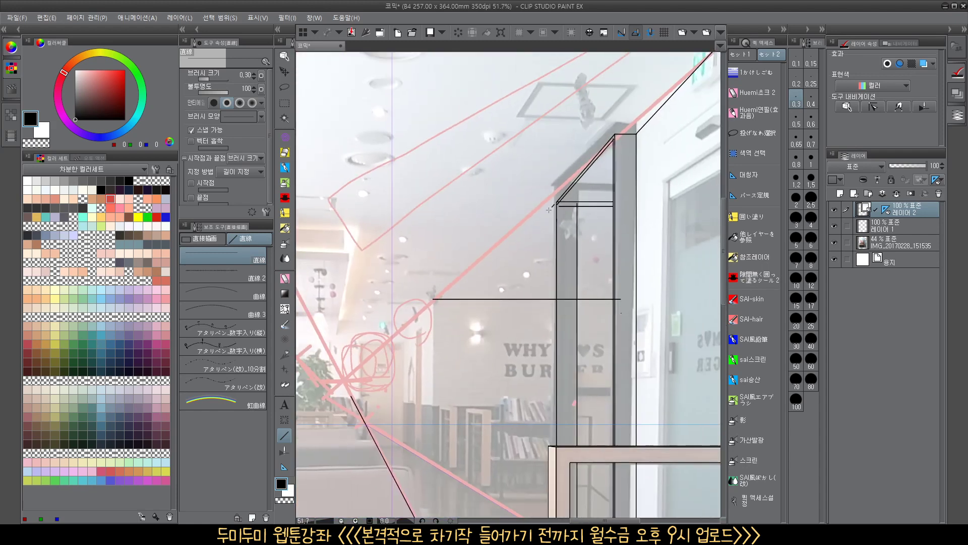
{"action": "mouse_move", "coordinate": [549, 210]}
{"action": "left_mouse_down"}
{"action": "mouse_move", "coordinate": [428, 354]}
{"action": "mouse_move", "coordinate": [499, 332]}
{"action": "left_mouse_up"}
{"action": "left_click_drag", "start_coordinate": [488, 277], "coordinate": [494, 474]}
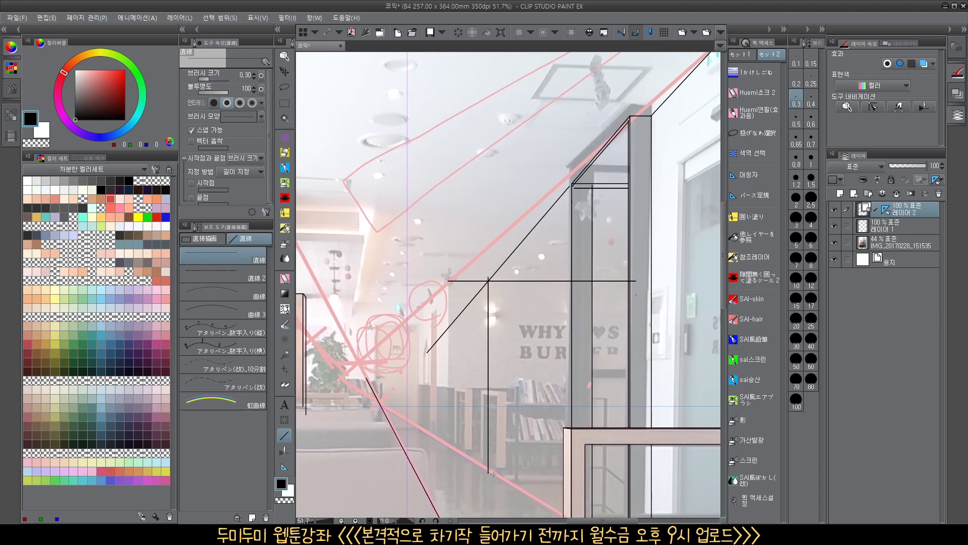
Erase the overhanging line ends at the back wall's upper corner and the part of its horizontal line crossing the frame post
{"action": "mouse_move", "coordinate": [482, 311]}
{"action": "left_mouse_down"}
{"action": "mouse_move", "coordinate": [499, 301]}
{"action": "mouse_move", "coordinate": [480, 295]}
{"action": "mouse_move", "coordinate": [493, 298]}
{"action": "mouse_move", "coordinate": [504, 327]}
{"action": "left_mouse_up"}
{"action": "key", "text": "e"}
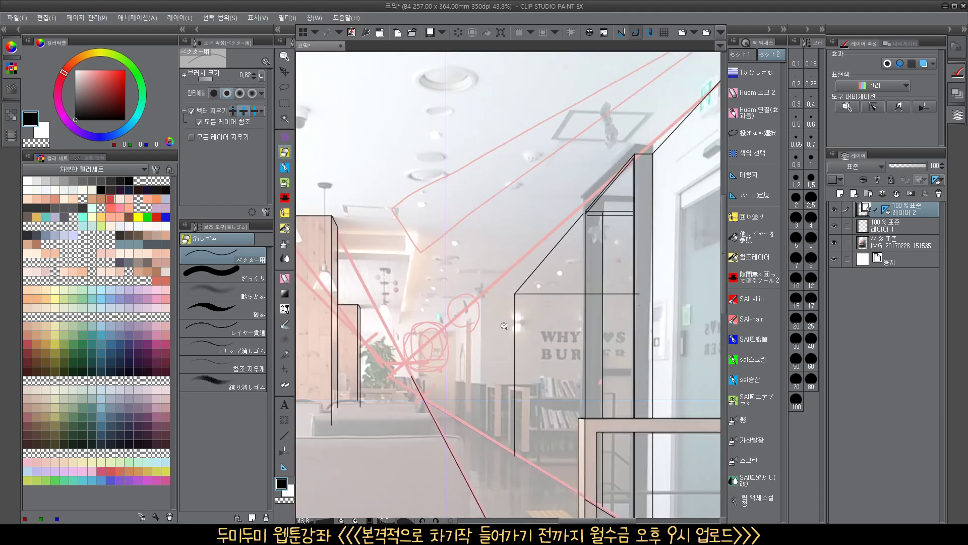
{"action": "left_click_drag", "start_coordinate": [604, 335], "coordinate": [593, 334]}
{"action": "scroll", "coordinate": [594, 334], "scroll_direction": "up", "scroll_amount": 4}
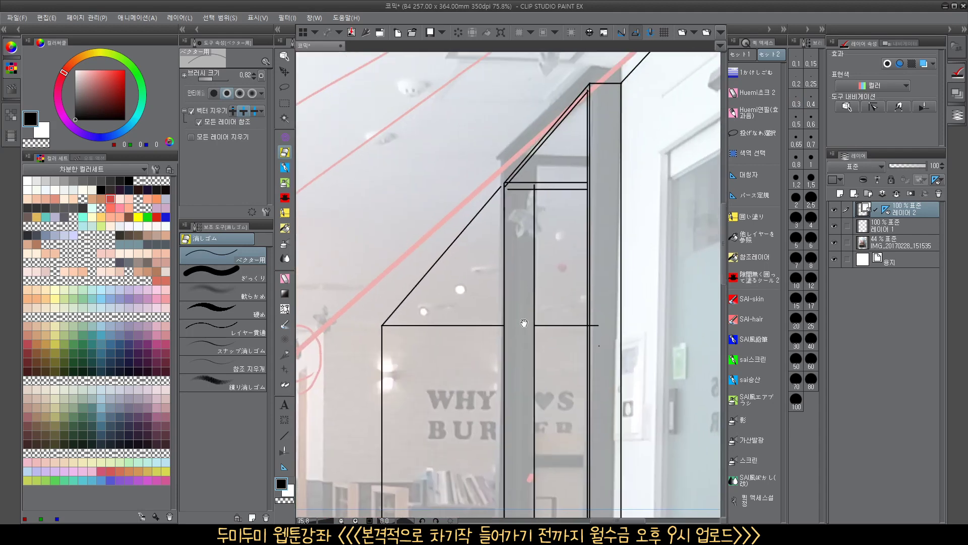
{"action": "left_click_drag", "start_coordinate": [597, 371], "coordinate": [607, 344]}
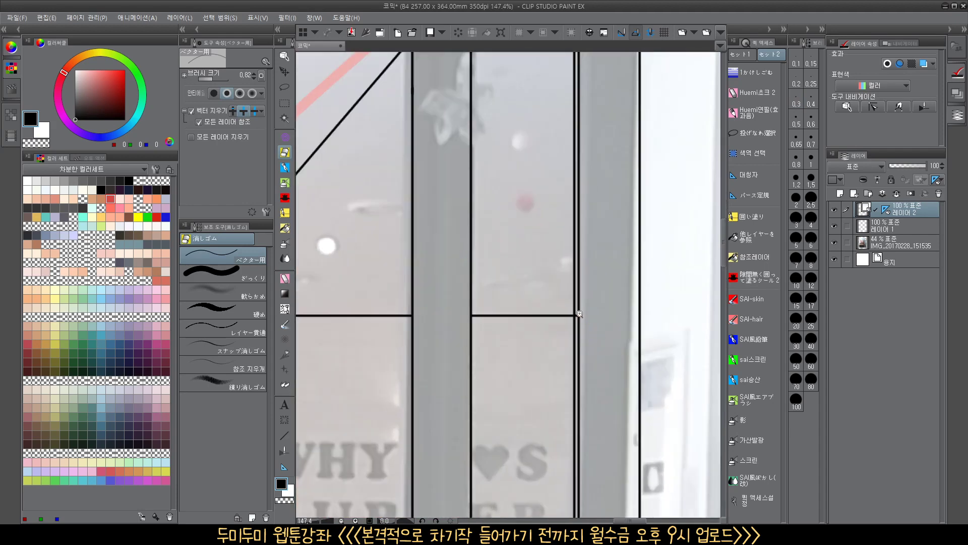
Trim the back wall's horizontal line at the door frame's inner edge and clean up the line ends at the frame's upper corner
{"action": "scroll", "coordinate": [580, 313], "scroll_direction": "up", "scroll_amount": 3}
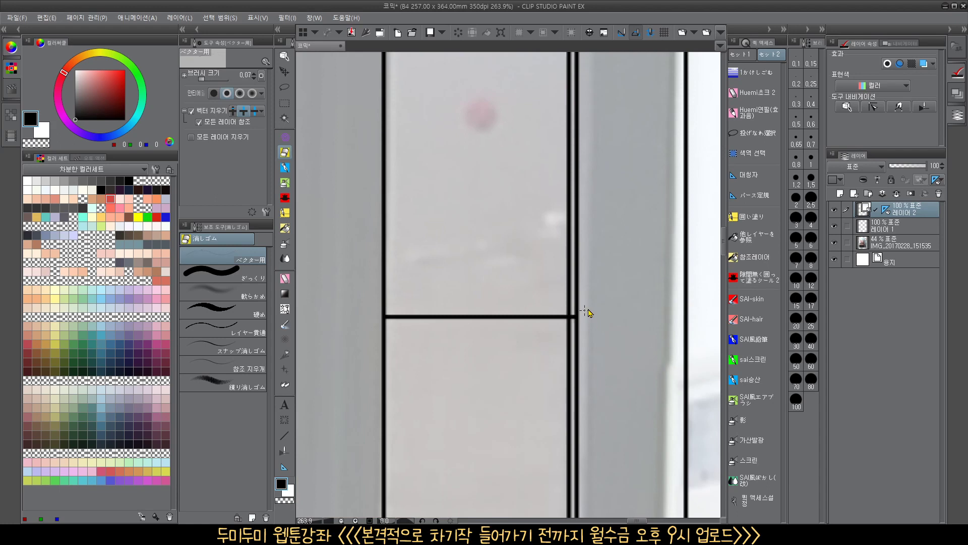
{"action": "key", "text": "bracketright"}
{"action": "left_click_drag", "start_coordinate": [582, 309], "coordinate": [549, 312]}
{"action": "left_click_drag", "start_coordinate": [549, 298], "coordinate": [550, 374]}
{"action": "left_click_drag", "start_coordinate": [542, 274], "coordinate": [551, 348]}
{"action": "mouse_move", "coordinate": [483, 229]}
{"action": "left_mouse_down"}
{"action": "mouse_move", "coordinate": [509, 222]}
{"action": "mouse_move", "coordinate": [478, 244]}
{"action": "mouse_move", "coordinate": [538, 251]}
{"action": "mouse_move", "coordinate": [575, 274]}
{"action": "left_mouse_up"}
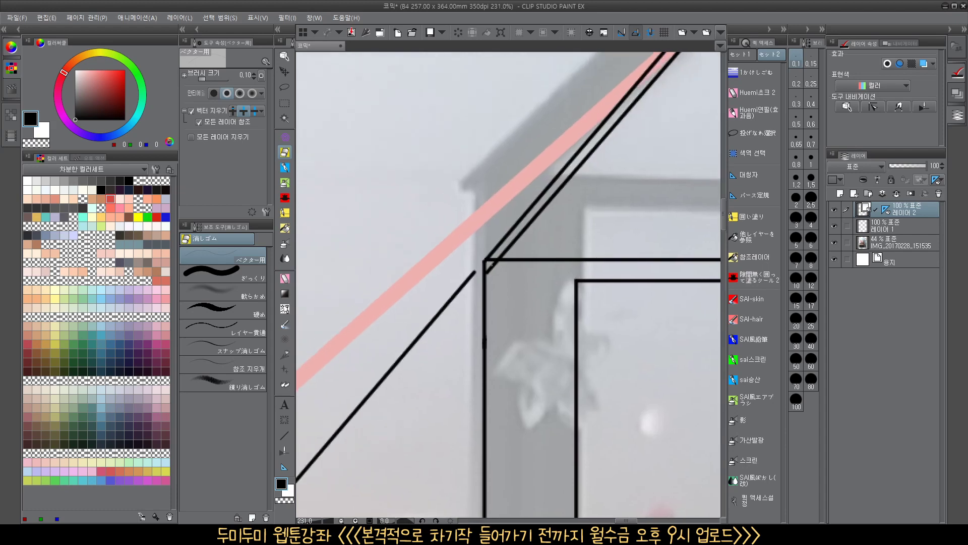
{"action": "left_click_drag", "start_coordinate": [509, 251], "coordinate": [454, 251]}
{"action": "left_click_drag", "start_coordinate": [582, 207], "coordinate": [623, 236]}
Draw another slanted line inside the top of the door frame and trim its lower end at the horizontal line
{"action": "left_click", "coordinate": [285, 435]}
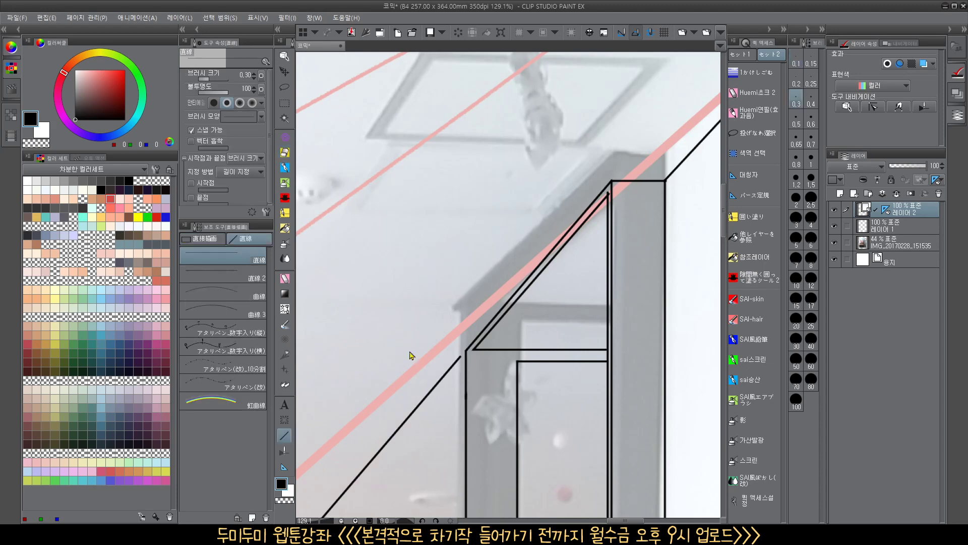
{"action": "scroll", "coordinate": [555, 294], "scroll_direction": "up", "scroll_amount": 1}
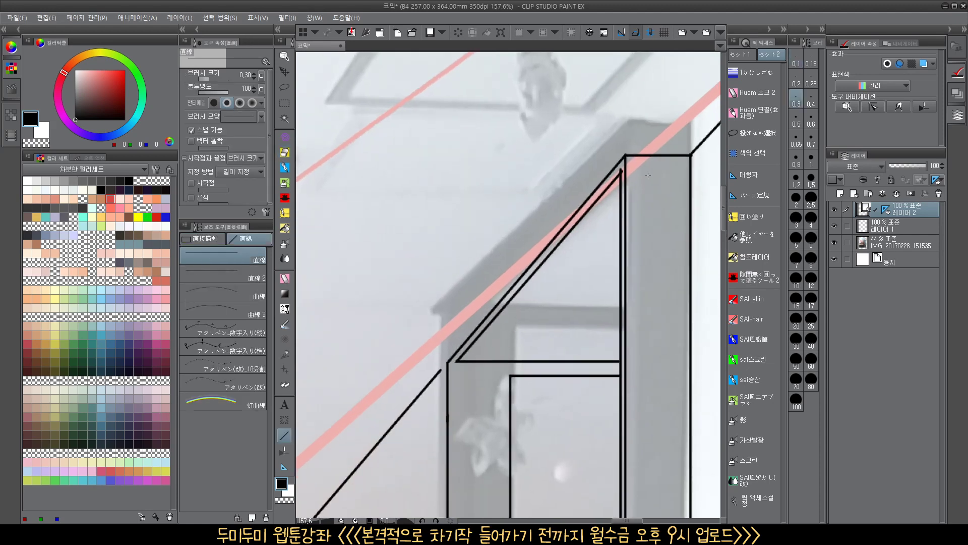
{"action": "left_click_drag", "start_coordinate": [680, 161], "coordinate": [490, 365]}
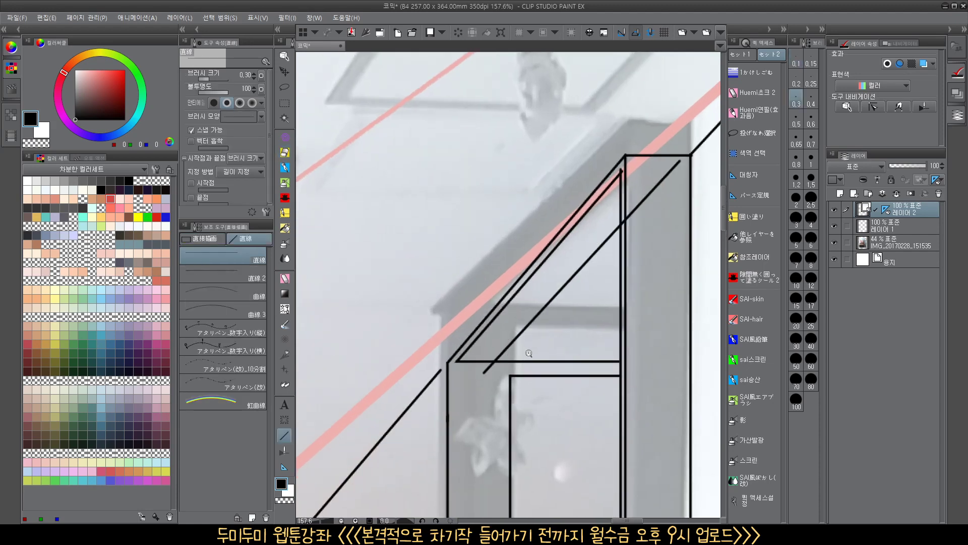
{"action": "scroll", "coordinate": [528, 353], "scroll_direction": "up", "scroll_amount": 1}
{"action": "key", "text": "e"}
{"action": "left_click", "coordinate": [486, 370]}
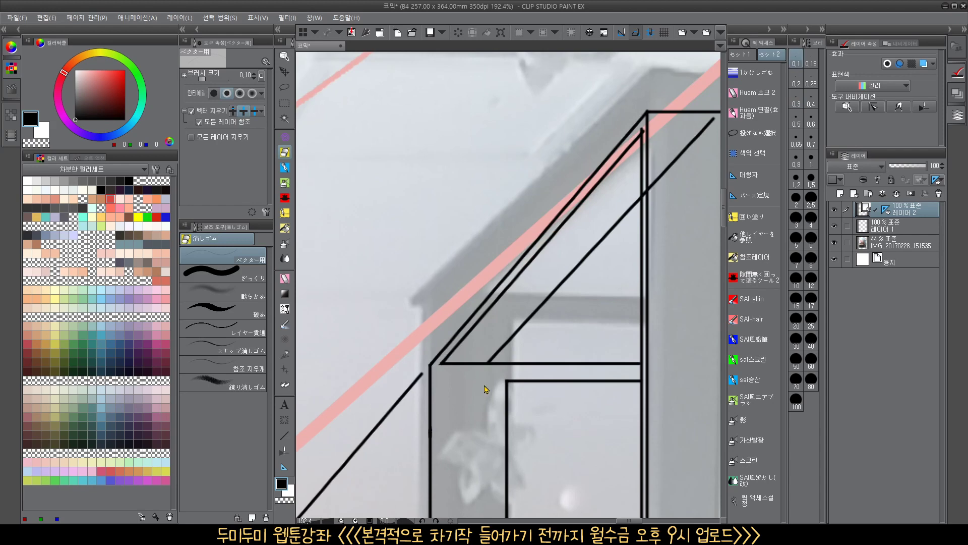
{"action": "left_click_drag", "start_coordinate": [485, 386], "coordinate": [468, 376]}
{"action": "key", "text": "ctrl+z"}
Erase the new slanted line's upper end past the frame's inner vertical edge and trim the protruding corner tip above it
{"action": "left_click", "coordinate": [677, 152]}
{"action": "scroll", "coordinate": [656, 196], "scroll_direction": "up", "scroll_amount": 3}
{"action": "left_click_drag", "start_coordinate": [668, 196], "coordinate": [655, 197]}
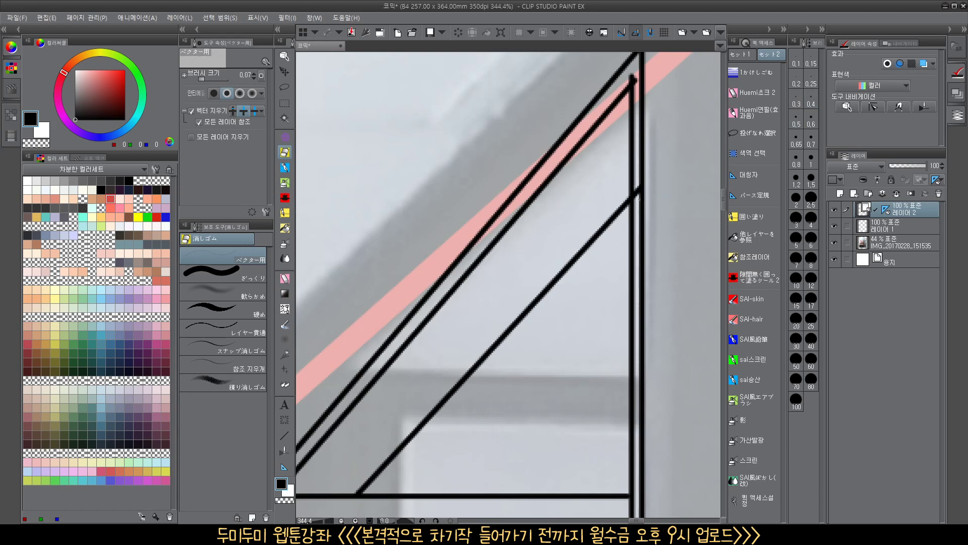
{"action": "left_click", "coordinate": [637, 190]}
{"action": "left_click_drag", "start_coordinate": [636, 195], "coordinate": [638, 196]}
{"action": "scroll", "coordinate": [638, 86], "scroll_direction": "down", "scroll_amount": 3}
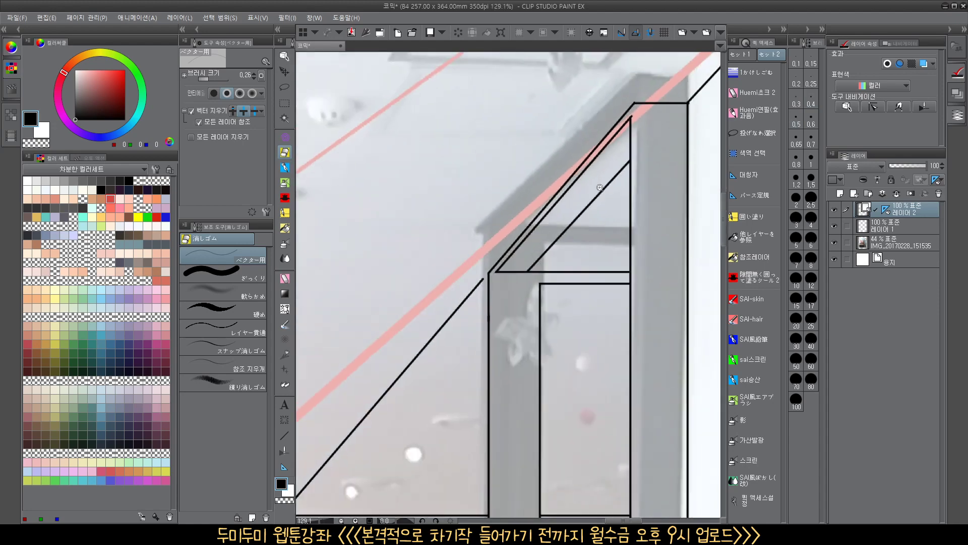
{"action": "scroll", "coordinate": [645, 119], "scroll_direction": "up", "scroll_amount": 4}
{"action": "left_click", "coordinate": [638, 126]}
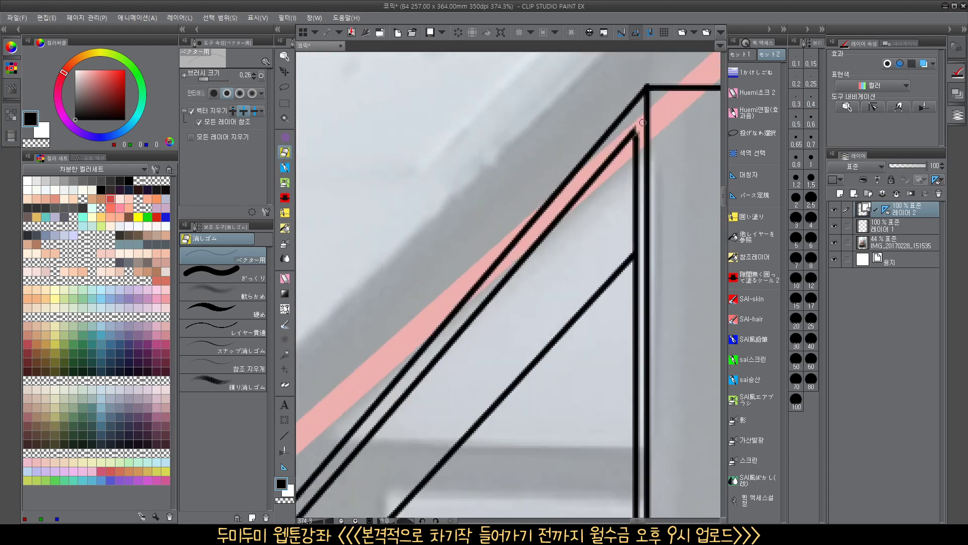
Draw two parallel horizontal lines along the ceiling beam beside the tall wooden column
{"action": "scroll", "coordinate": [638, 156], "scroll_direction": "down", "scroll_amount": 10}
{"action": "left_click_drag", "start_coordinate": [605, 336], "coordinate": [545, 338]}
{"action": "scroll", "coordinate": [579, 383], "scroll_direction": "up", "scroll_amount": 4}
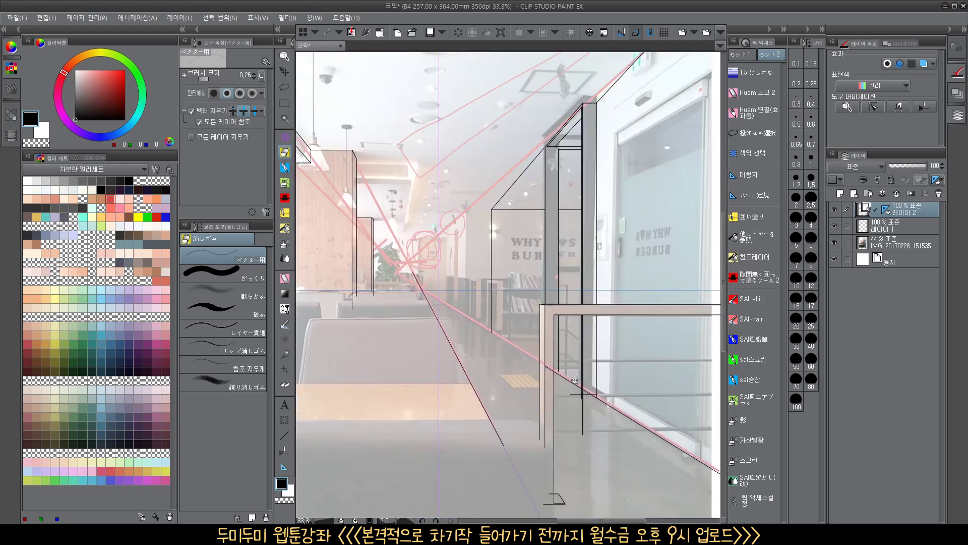
{"action": "scroll", "coordinate": [580, 383], "scroll_direction": "down", "scroll_amount": 5}
{"action": "left_click_drag", "start_coordinate": [475, 398], "coordinate": [557, 432]}
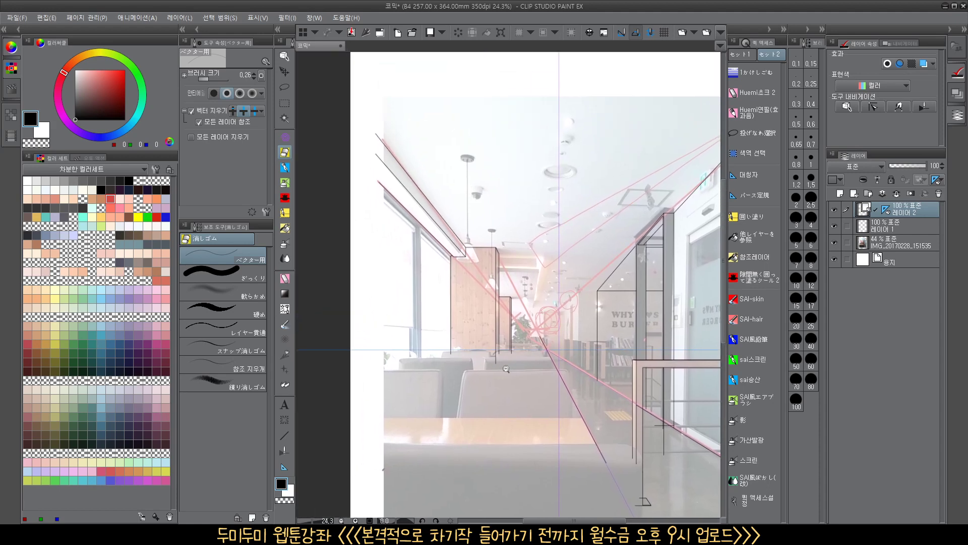
{"action": "scroll", "coordinate": [506, 368], "scroll_direction": "up", "scroll_amount": 4}
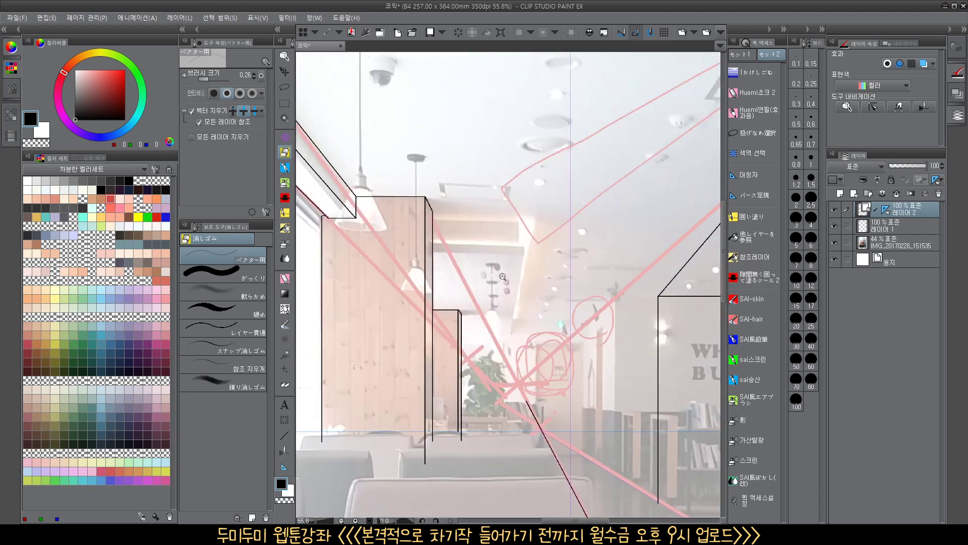
{"action": "scroll", "coordinate": [502, 276], "scroll_direction": "up", "scroll_amount": 2}
{"action": "left_click", "coordinate": [284, 434]}
{"action": "scroll", "coordinate": [418, 295], "scroll_direction": "up", "scroll_amount": 3}
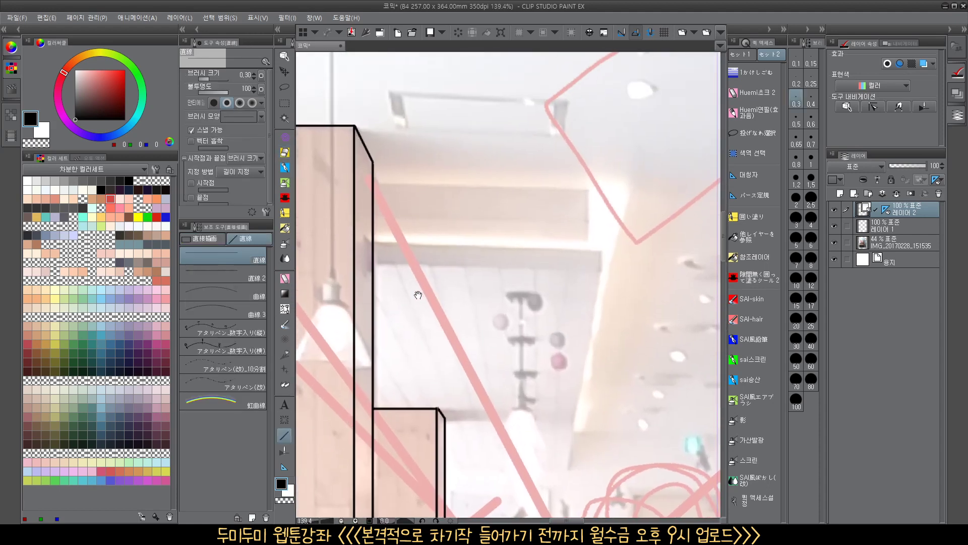
{"action": "left_click_drag", "start_coordinate": [418, 295], "coordinate": [386, 328]}
{"action": "mouse_move", "coordinate": [367, 258]}
{"action": "left_mouse_down"}
{"action": "mouse_move", "coordinate": [623, 258]}
{"action": "mouse_move", "coordinate": [347, 324]}
{"action": "left_mouse_up"}
{"action": "key", "text": "ctrl+z"}
{"action": "left_click_drag", "start_coordinate": [593, 285], "coordinate": [368, 323]}
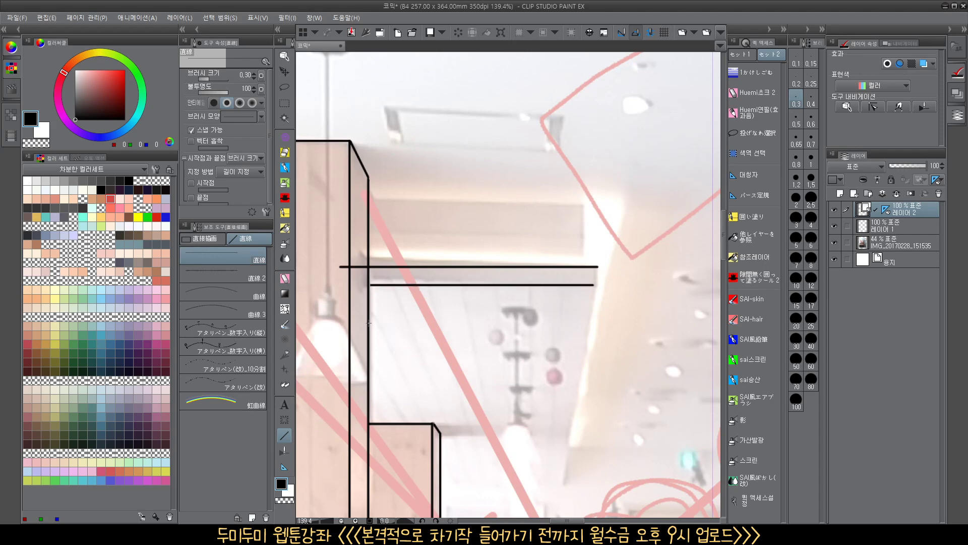
Draw a vertical line down from the free end of the ceiling beam to form the far opening's side edge
{"action": "left_click_drag", "start_coordinate": [569, 327], "coordinate": [521, 262]}
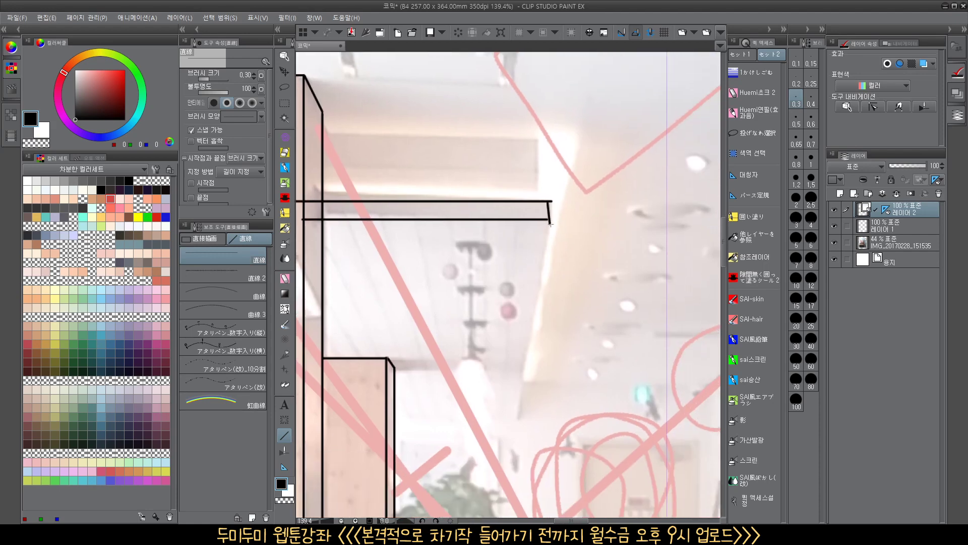
{"action": "left_click_drag", "start_coordinate": [552, 196], "coordinate": [552, 244]}
{"action": "scroll", "coordinate": [552, 242], "scroll_direction": "up", "scroll_amount": 2}
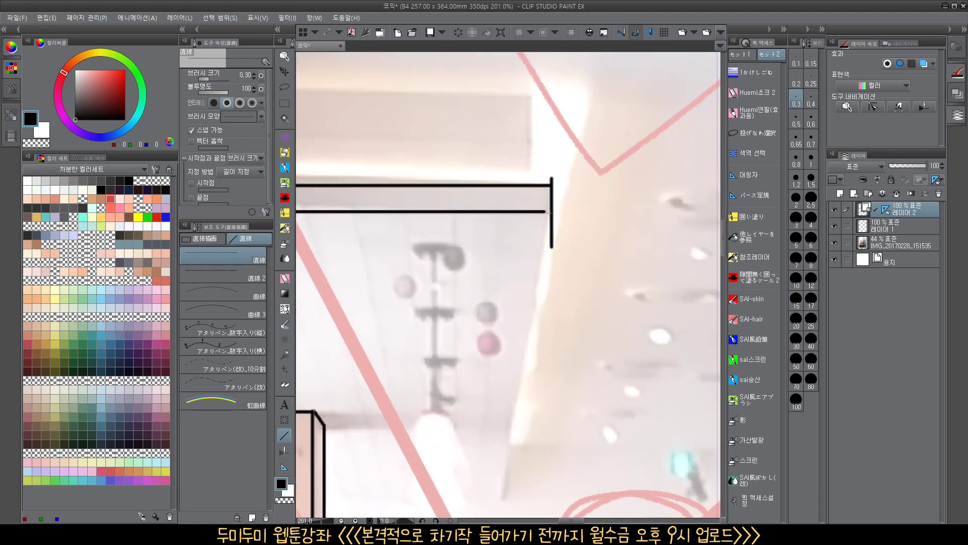
{"action": "left_click_drag", "start_coordinate": [552, 211], "coordinate": [551, 483]}
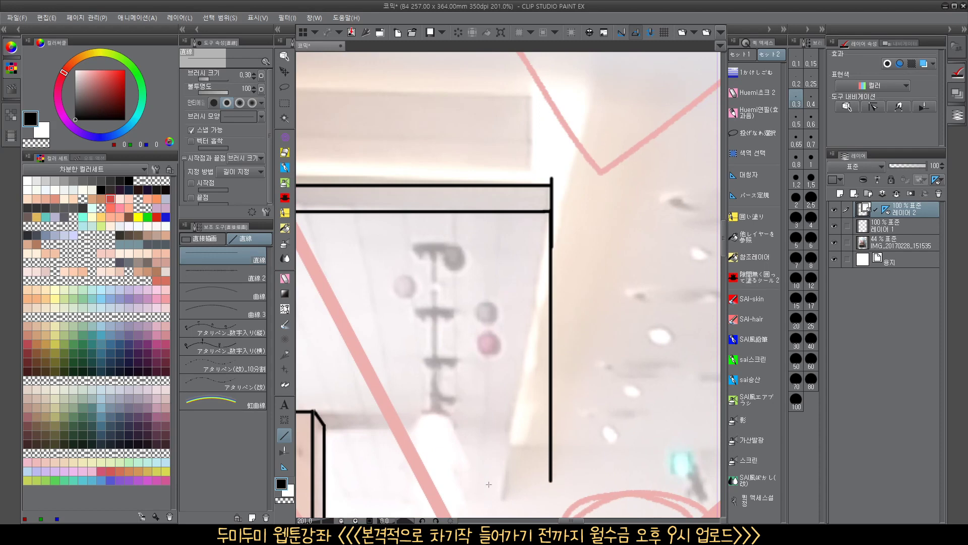
{"action": "scroll", "coordinate": [571, 283], "scroll_direction": "down", "scroll_amount": 5}
{"action": "left_click_drag", "start_coordinate": [571, 284], "coordinate": [569, 279]}
{"action": "scroll", "coordinate": [560, 295], "scroll_direction": "up", "scroll_amount": 2}
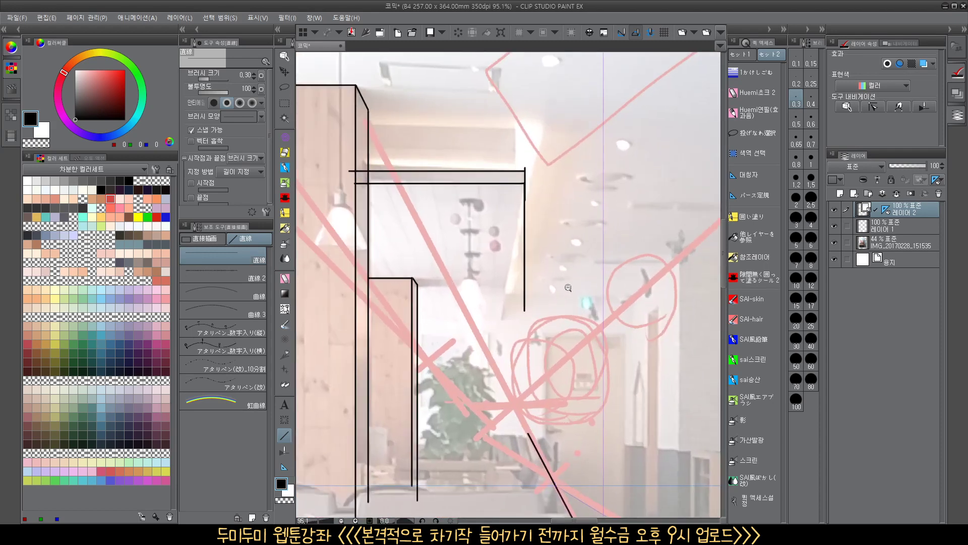
Draw the far opening's lower horizontal edge starting from the smaller wooden column and trim its overhang at the column
{"action": "scroll", "coordinate": [553, 288], "scroll_direction": "down", "scroll_amount": 2}
{"action": "mouse_move", "coordinate": [524, 300]}
{"action": "left_mouse_down"}
{"action": "mouse_move", "coordinate": [547, 289]}
{"action": "mouse_move", "coordinate": [362, 280]}
{"action": "left_mouse_up"}
{"action": "scroll", "coordinate": [547, 289], "scroll_direction": "up", "scroll_amount": 2}
{"action": "left_click_drag", "start_coordinate": [401, 312], "coordinate": [461, 324]}
{"action": "key", "text": "e"}
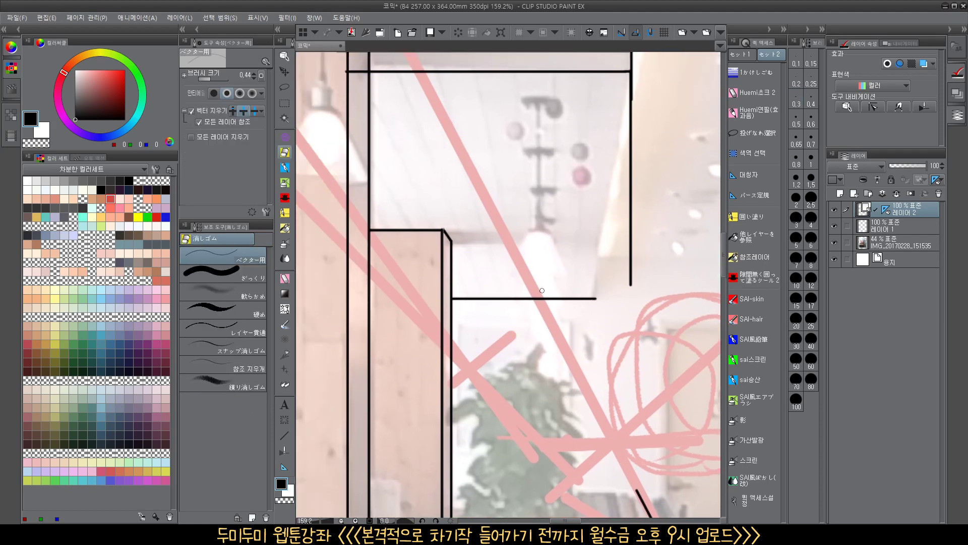
{"action": "left_click_drag", "start_coordinate": [542, 290], "coordinate": [524, 340]}
Extend the far opening's lower edge and its vertical side edge until the two lines cross
{"action": "key", "text": "u"}
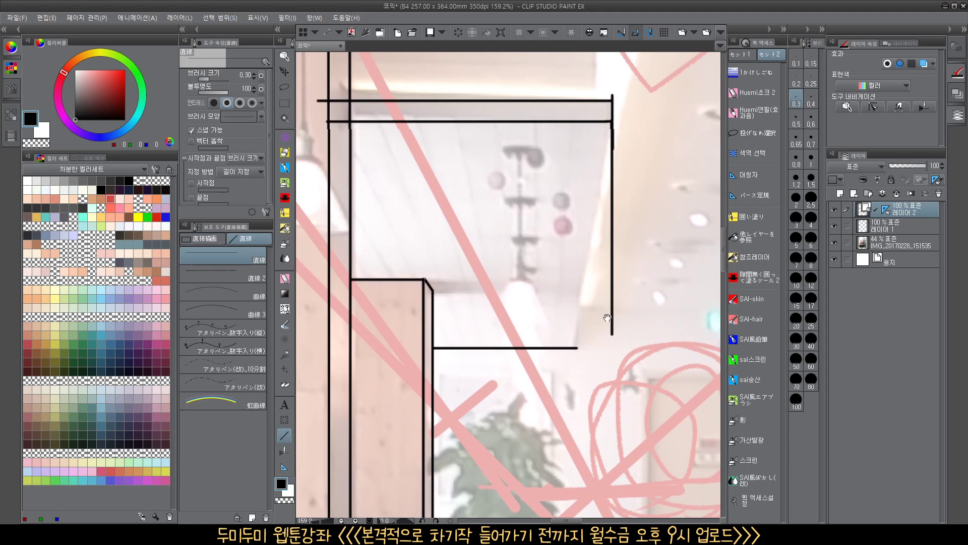
{"action": "left_click_drag", "start_coordinate": [607, 317], "coordinate": [568, 304]}
{"action": "mouse_move", "coordinate": [558, 341]}
{"action": "left_mouse_down"}
{"action": "mouse_move", "coordinate": [556, 331]}
{"action": "mouse_move", "coordinate": [607, 331]}
{"action": "mouse_move", "coordinate": [584, 339]}
{"action": "left_mouse_up"}
{"action": "key", "text": "ctrl+z"}
{"action": "left_click_drag", "start_coordinate": [502, 330], "coordinate": [616, 329]}
{"action": "left_click_drag", "start_coordinate": [580, 297], "coordinate": [579, 359]}
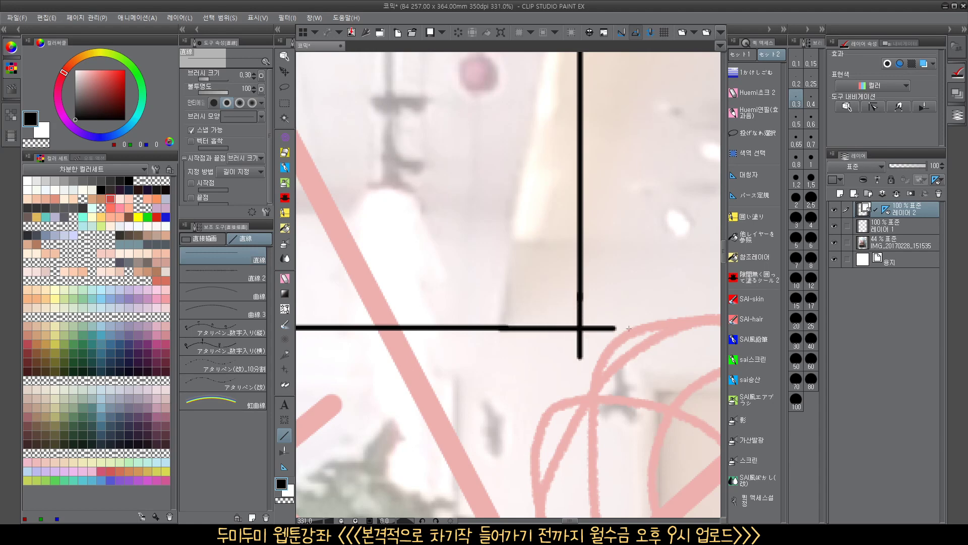
Erase the overhanging line ends at the far opening's lower corner and clean up the doubled stretch of the lower edge
{"action": "key", "text": "e"}
{"action": "left_click", "coordinate": [600, 329]}
{"action": "left_click", "coordinate": [580, 348]}
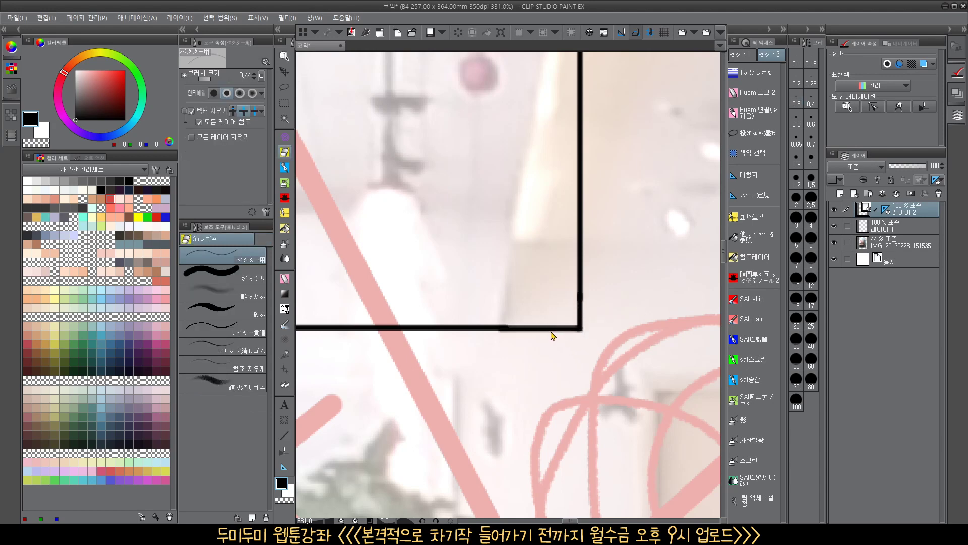
{"action": "left_click", "coordinate": [558, 331], "text": "ctrl"}
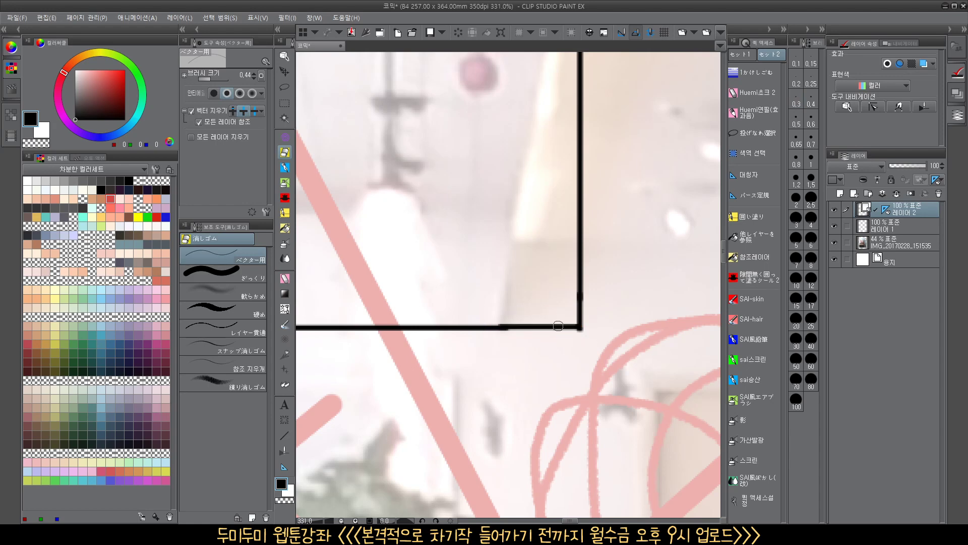
Erase the overhanging end at the beam's upper corner and the beam line ends that run into the tall wooden column
{"action": "left_click", "coordinate": [285, 435]}
{"action": "scroll", "coordinate": [517, 280], "scroll_direction": "down", "scroll_amount": 5}
{"action": "left_click_drag", "start_coordinate": [504, 317], "coordinate": [517, 394]}
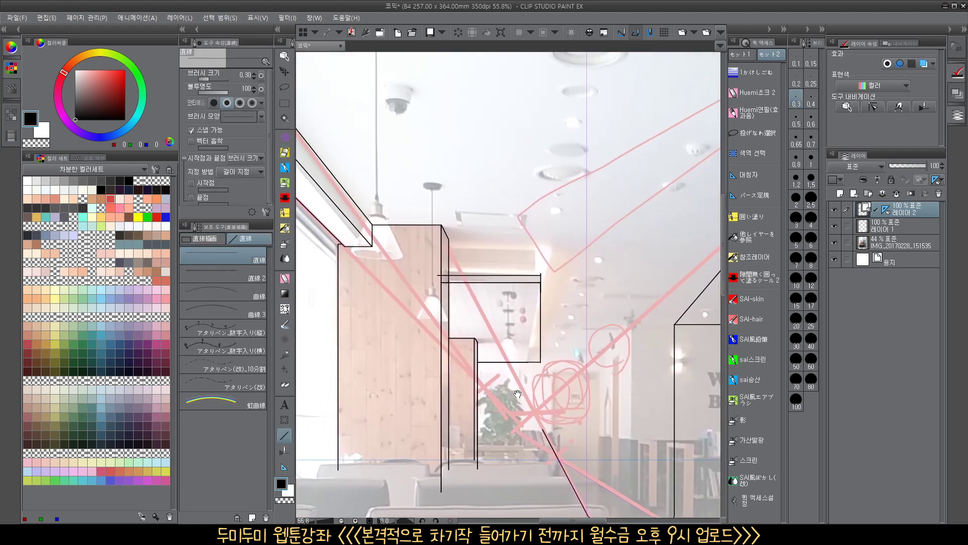
{"action": "scroll", "coordinate": [512, 277], "scroll_direction": "up", "scroll_amount": 6}
{"action": "key", "text": "e"}
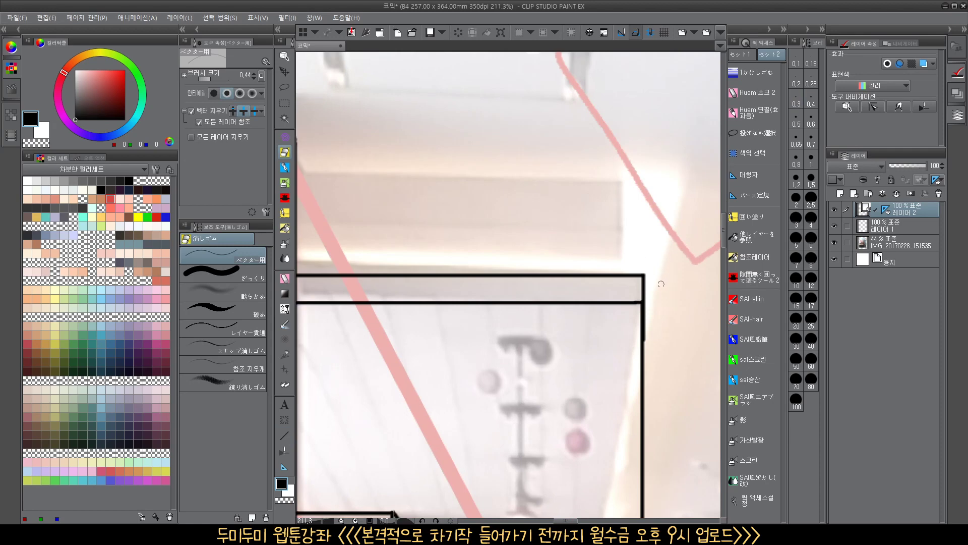
{"action": "left_click_drag", "start_coordinate": [443, 318], "coordinate": [680, 302]}
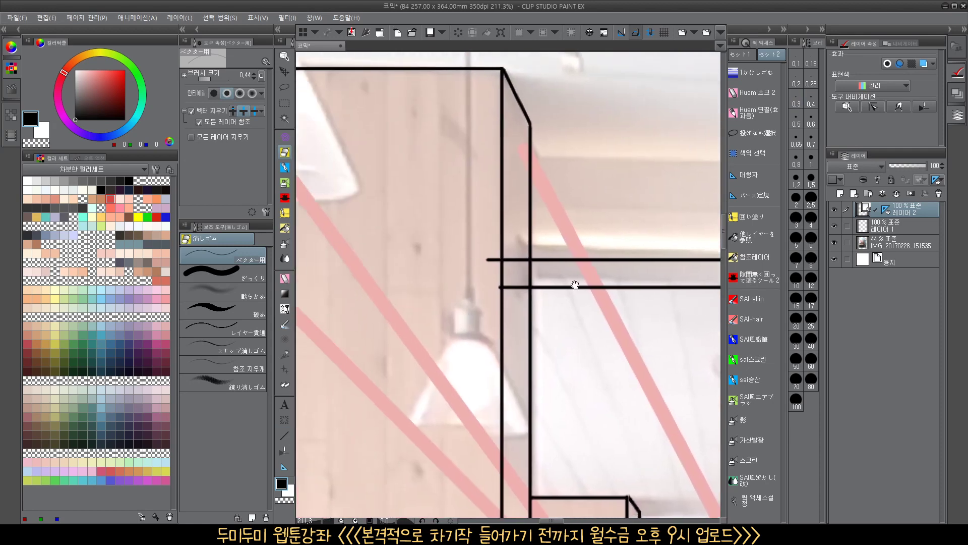
{"action": "mouse_move", "coordinate": [517, 247]}
{"action": "left_mouse_down"}
{"action": "mouse_move", "coordinate": [515, 295]}
{"action": "mouse_move", "coordinate": [499, 300]}
{"action": "left_mouse_up"}
{"action": "left_click", "coordinate": [499, 288], "text": "ctrl"}
{"action": "key", "text": "Delete"}
{"action": "scroll", "coordinate": [576, 323], "scroll_direction": "down", "scroll_amount": 3}
{"action": "mouse_move", "coordinate": [615, 411]}
{"action": "left_mouse_down"}
{"action": "mouse_move", "coordinate": [530, 392]}
{"action": "mouse_move", "coordinate": [584, 415]}
{"action": "left_mouse_up"}
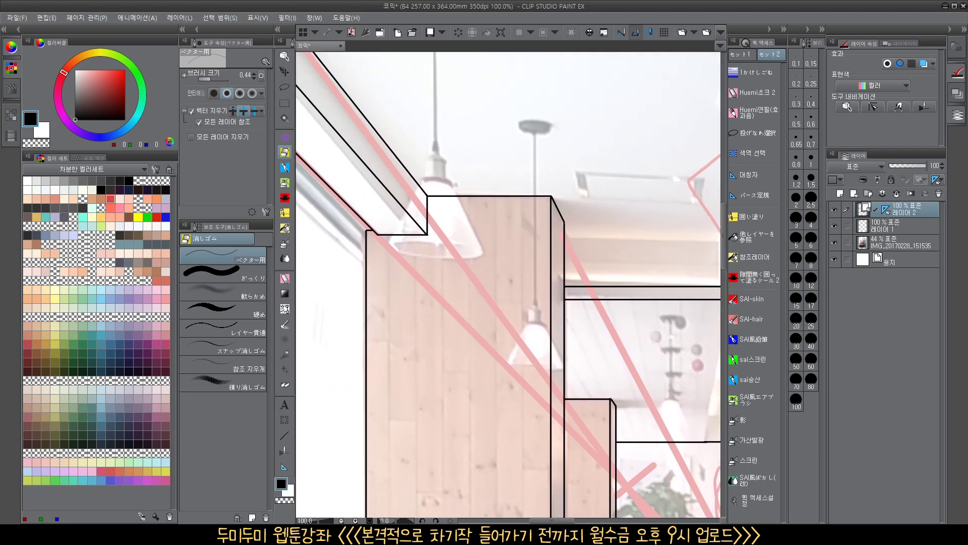
Draw a receding line along the window's upper frame, just below the ceiling edge line
{"action": "left_click", "coordinate": [286, 434]}
{"action": "scroll", "coordinate": [419, 318], "scroll_direction": "down", "scroll_amount": 3}
{"action": "left_click_drag", "start_coordinate": [428, 325], "coordinate": [586, 352]}
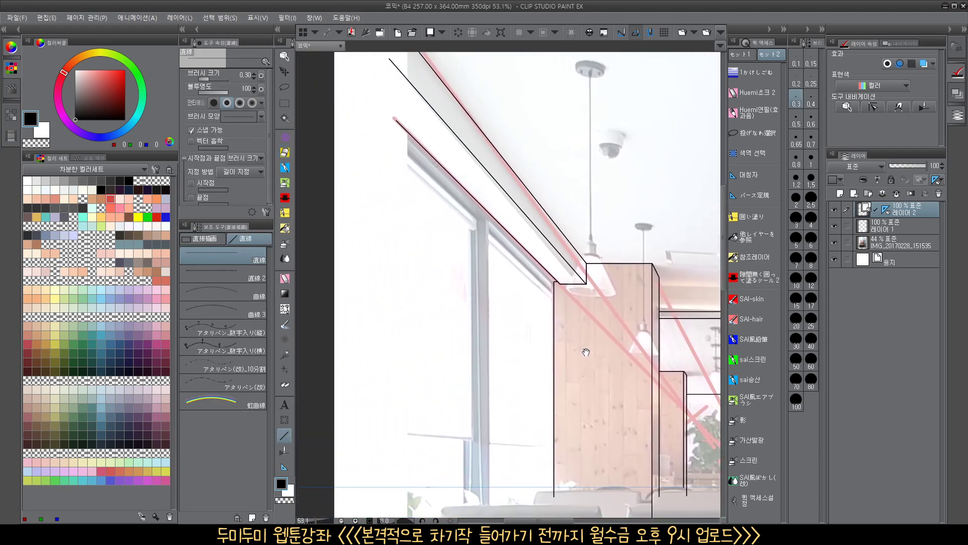
{"action": "scroll", "coordinate": [504, 277], "scroll_direction": "up", "scroll_amount": 2}
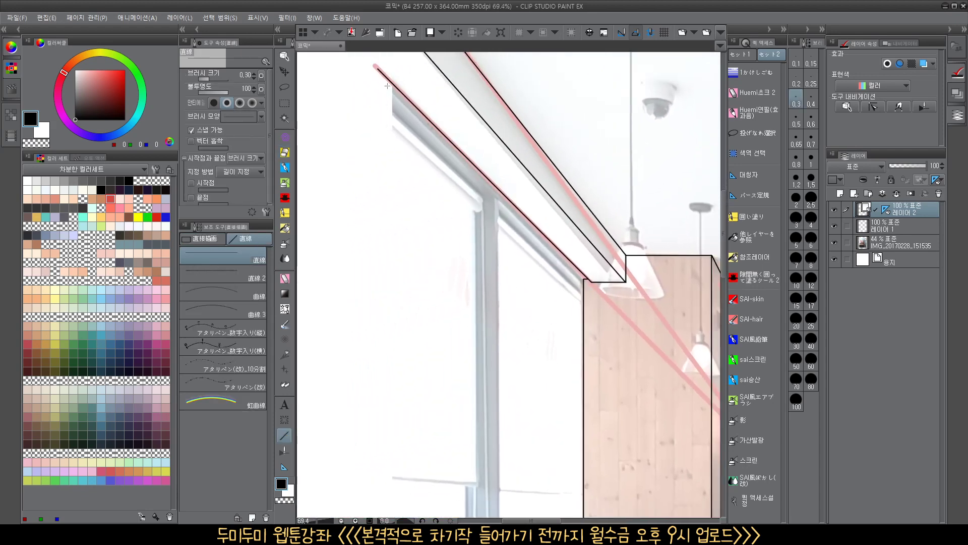
{"action": "mouse_move", "coordinate": [379, 81]}
{"action": "left_mouse_down"}
{"action": "mouse_move", "coordinate": [563, 260]}
{"action": "mouse_move", "coordinate": [558, 285]}
{"action": "left_mouse_up"}
Draw the window mullion's two vertical edges and the short lower vertical edge beside it
{"action": "scroll", "coordinate": [532, 313], "scroll_direction": "down", "scroll_amount": 1}
{"action": "mouse_move", "coordinate": [500, 266]}
{"action": "left_mouse_down"}
{"action": "mouse_move", "coordinate": [513, 159]}
{"action": "mouse_move", "coordinate": [504, 173]}
{"action": "mouse_move", "coordinate": [503, 441]}
{"action": "left_mouse_up"}
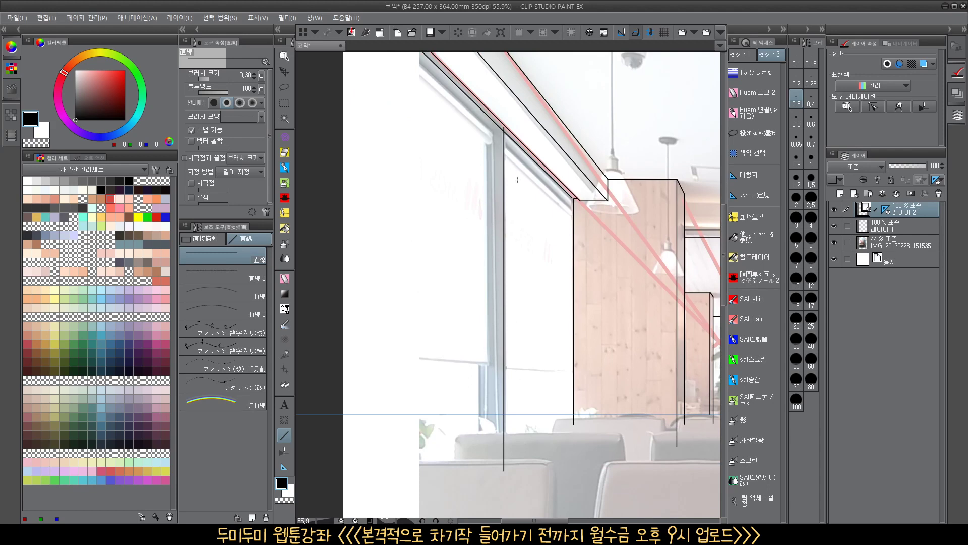
{"action": "left_click_drag", "start_coordinate": [501, 123], "coordinate": [510, 478]}
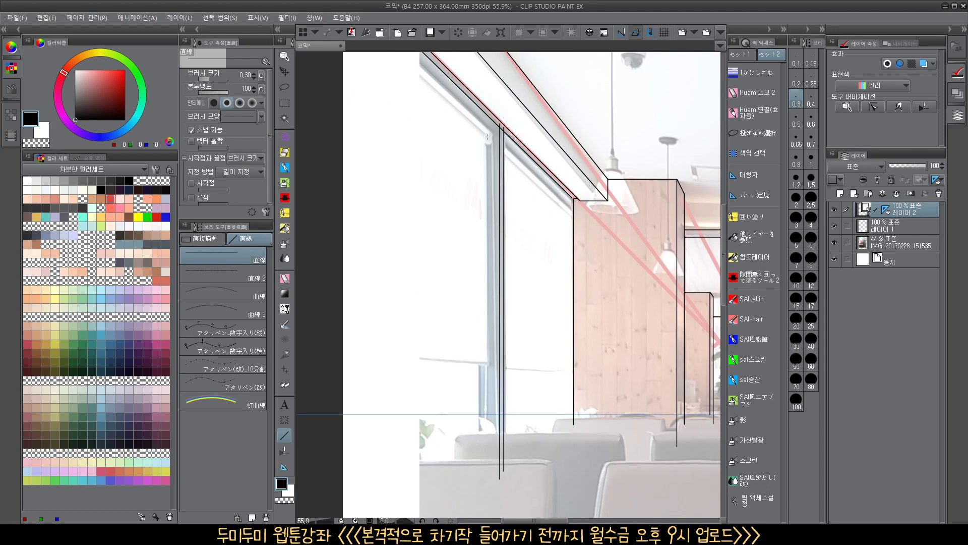
{"action": "mouse_move", "coordinate": [485, 130]}
{"action": "left_mouse_down"}
{"action": "mouse_move", "coordinate": [487, 451]}
{"action": "mouse_move", "coordinate": [491, 259]}
{"action": "left_mouse_up"}
{"action": "key", "text": "ctrl+z"}
{"action": "left_click", "coordinate": [460, 401], "text": "ctrl"}
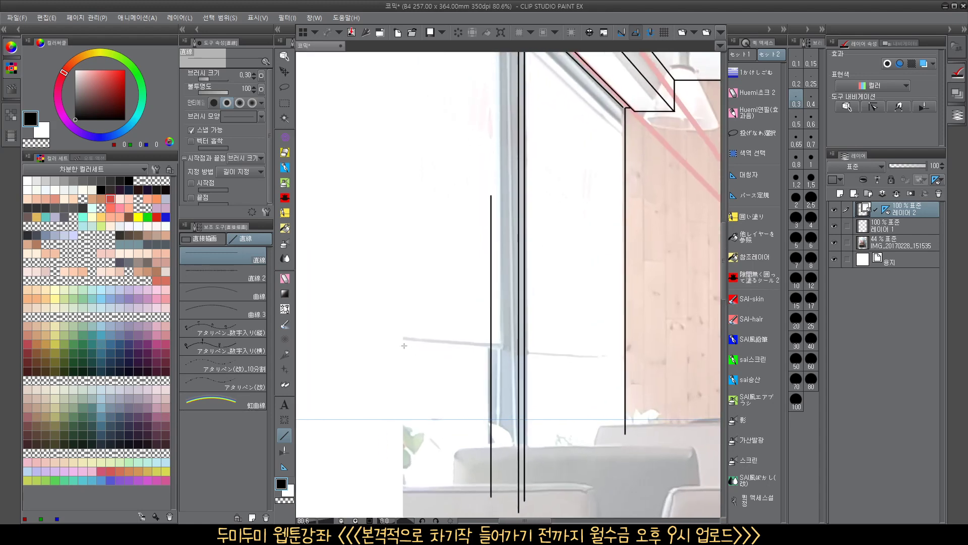
Draw the near window pane's upper frame as two receding lines running to the mullion
{"action": "mouse_move", "coordinate": [382, 336]}
{"action": "left_mouse_down"}
{"action": "mouse_move", "coordinate": [473, 349]}
{"action": "mouse_move", "coordinate": [502, 236]}
{"action": "mouse_move", "coordinate": [509, 82]}
{"action": "mouse_move", "coordinate": [530, 283]}
{"action": "mouse_move", "coordinate": [380, 129]}
{"action": "left_mouse_up"}
{"action": "scroll", "coordinate": [507, 82], "scroll_direction": "up", "scroll_amount": 3}
{"action": "scroll", "coordinate": [533, 281], "scroll_direction": "up", "scroll_amount": 1}
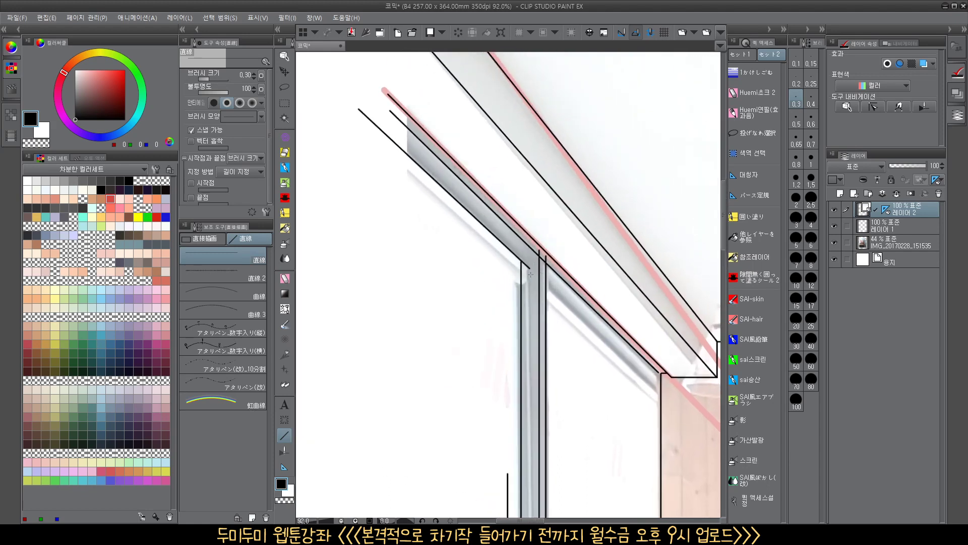
{"action": "left_click_drag", "start_coordinate": [530, 275], "coordinate": [358, 118]}
{"action": "key", "text": "ctrl+z"}
{"action": "left_click_drag", "start_coordinate": [511, 257], "coordinate": [370, 137]}
Erase the part of the short vertical edge that sticks up above the near pane's lower rail
{"action": "left_click_drag", "start_coordinate": [530, 463], "coordinate": [519, 171]}
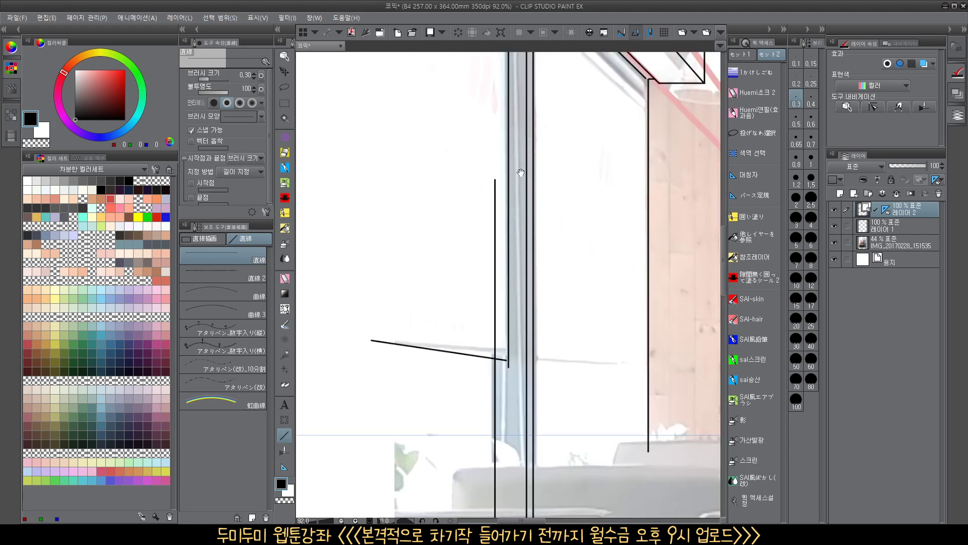
{"action": "left_click_drag", "start_coordinate": [517, 405], "coordinate": [536, 354]}
{"action": "key", "text": "e"}
{"action": "left_click", "coordinate": [516, 292]}
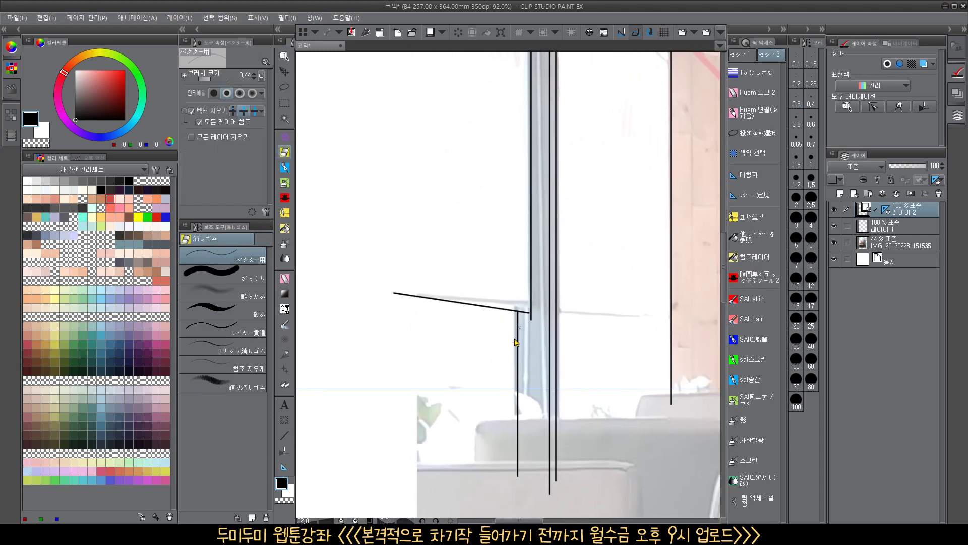
Extend the near pane's lower rail line past the frame's vertical edge and draw a second receding line just above it
{"action": "scroll", "coordinate": [516, 345], "scroll_direction": "up", "scroll_amount": 4}
{"action": "left_click", "coordinate": [289, 433]}
{"action": "scroll", "coordinate": [583, 271], "scroll_direction": "up", "scroll_amount": 2}
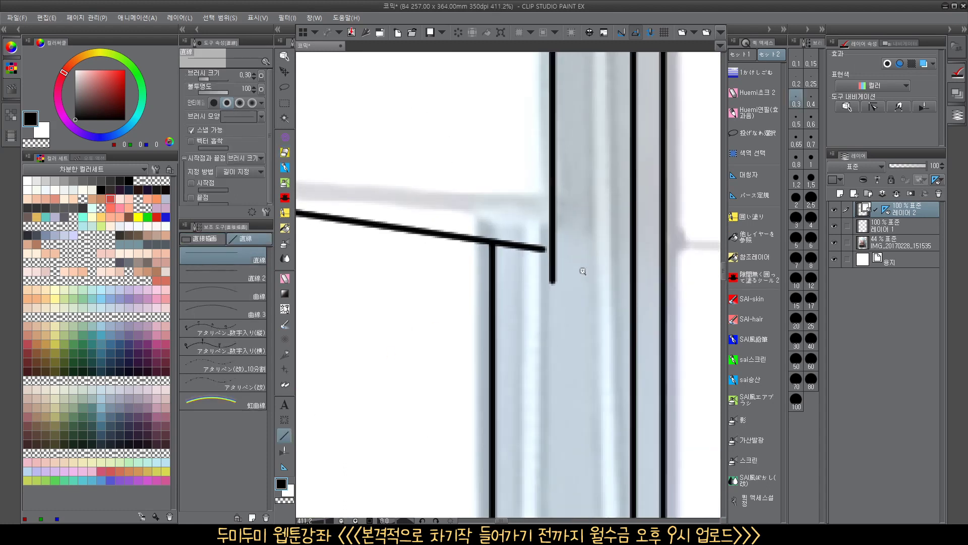
{"action": "left_click_drag", "start_coordinate": [542, 249], "coordinate": [594, 257]}
{"action": "scroll", "coordinate": [441, 245], "scroll_direction": "down", "scroll_amount": 3}
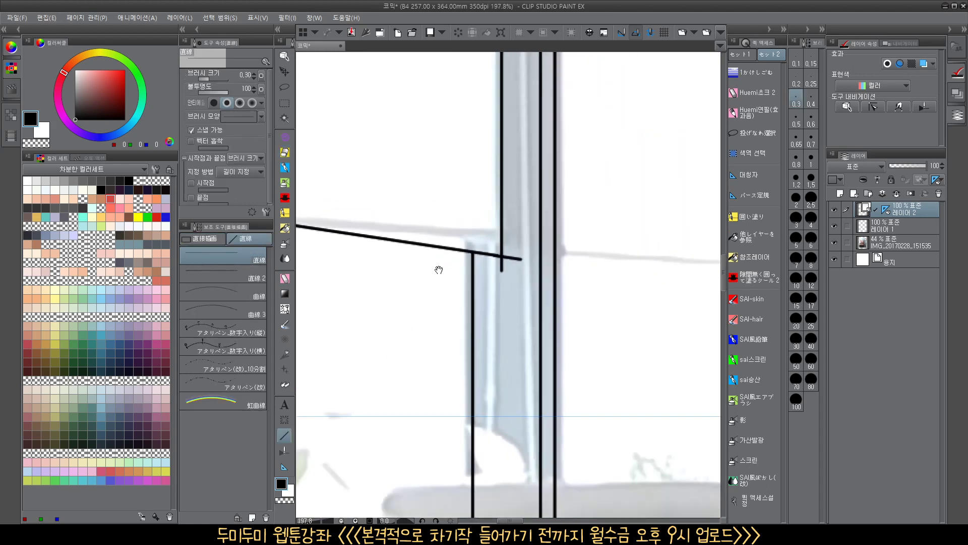
{"action": "left_click_drag", "start_coordinate": [326, 214], "coordinate": [636, 263]}
Round the lower rail's end with a short curve and erase the overhanging line ends around it
{"action": "key", "text": "e"}
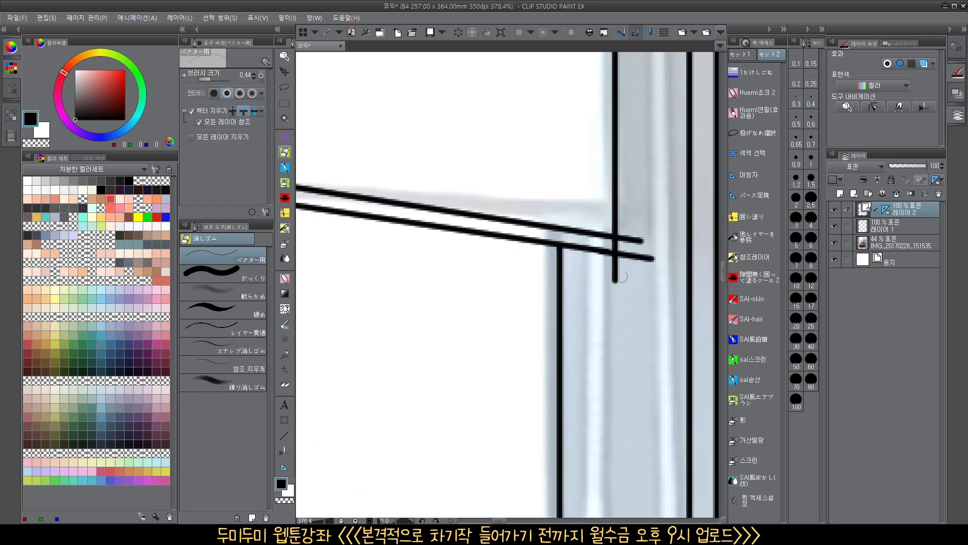
{"action": "scroll", "coordinate": [628, 272], "scroll_direction": "up", "scroll_amount": 3}
{"action": "left_click", "coordinate": [284, 435]}
{"action": "left_click", "coordinate": [247, 293]}
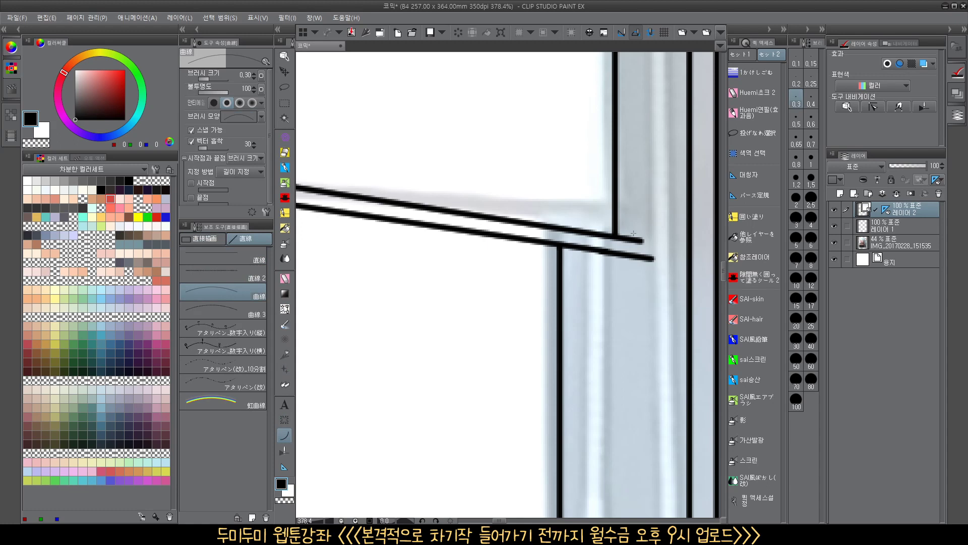
{"action": "left_click_drag", "start_coordinate": [618, 254], "coordinate": [618, 254]}
{"action": "key", "text": "e"}
{"action": "left_click_drag", "start_coordinate": [644, 224], "coordinate": [639, 292]}
{"action": "scroll", "coordinate": [657, 291], "scroll_direction": "down", "scroll_amount": 4}
Join the near pane's two upper frame lines at the mullion with a rounded curve
{"action": "mouse_move", "coordinate": [674, 218]}
{"action": "left_mouse_down"}
{"action": "mouse_move", "coordinate": [624, 330]}
{"action": "mouse_move", "coordinate": [525, 452]}
{"action": "left_mouse_up"}
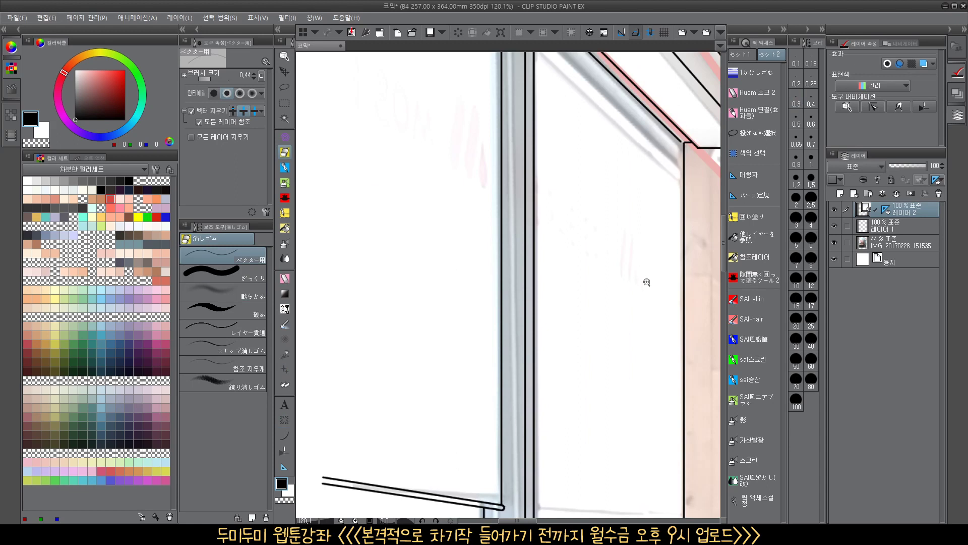
{"action": "scroll", "coordinate": [647, 283], "scroll_direction": "down", "scroll_amount": 4}
{"action": "left_click_drag", "start_coordinate": [618, 287], "coordinate": [572, 348]}
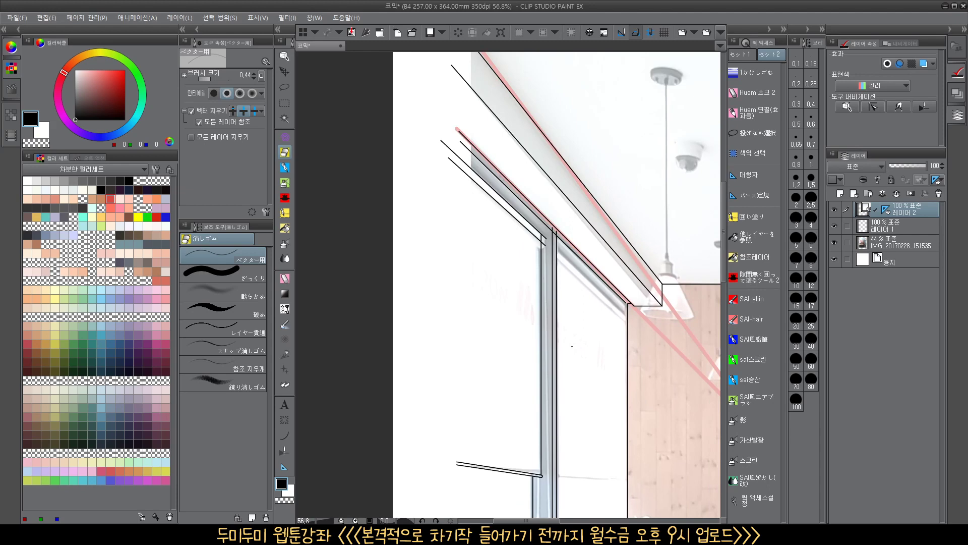
{"action": "scroll", "coordinate": [546, 252], "scroll_direction": "up", "scroll_amount": 7}
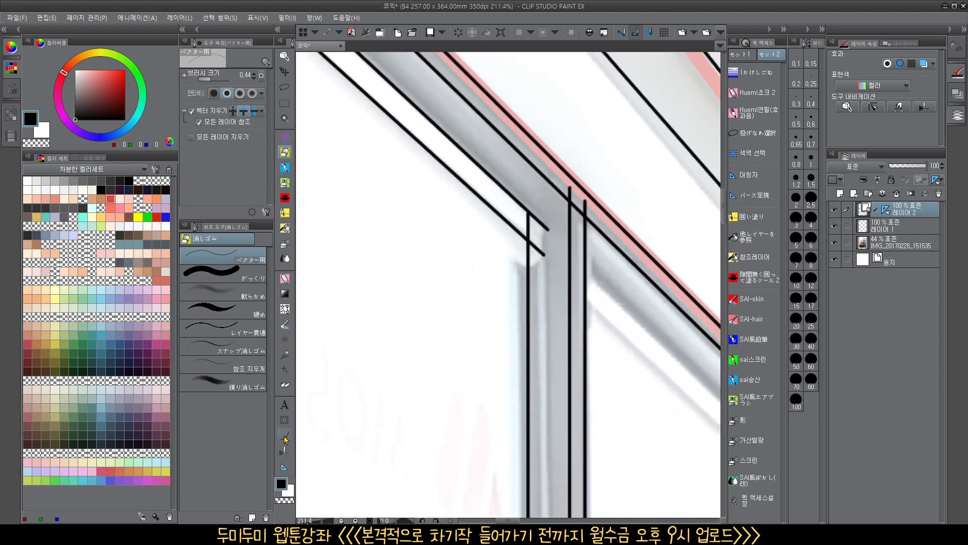
{"action": "key", "text": "u"}
{"action": "scroll", "coordinate": [539, 220], "scroll_direction": "up", "scroll_amount": 3}
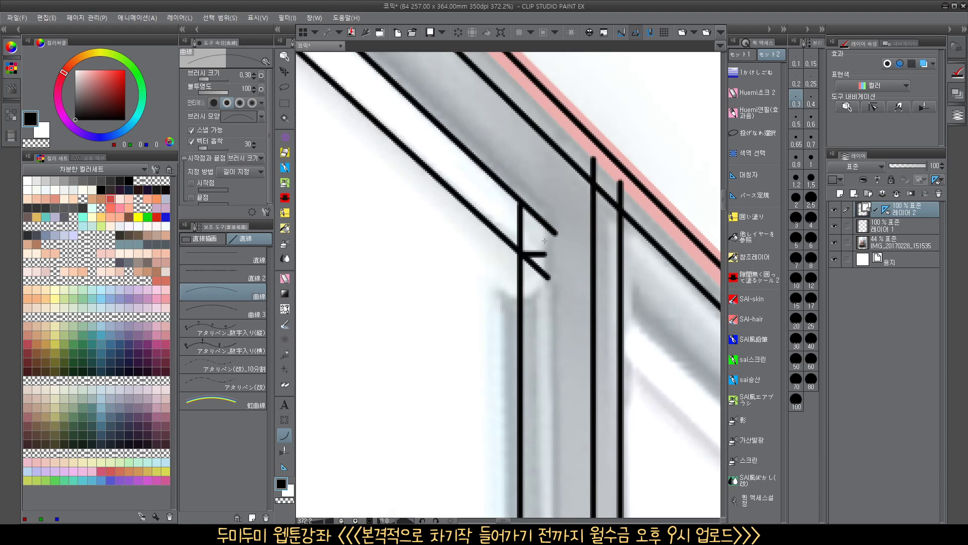
{"action": "left_click", "coordinate": [635, 33]}
{"action": "mouse_move", "coordinate": [521, 251]}
{"action": "left_mouse_down"}
{"action": "mouse_move", "coordinate": [548, 238]}
{"action": "mouse_move", "coordinate": [545, 246]}
{"action": "left_mouse_up"}
{"action": "left_click", "coordinate": [546, 255]}
Erase the overhangs around the rounded upper frame corner and trim the mullion edges at the upper frame line
{"action": "key", "text": "e"}
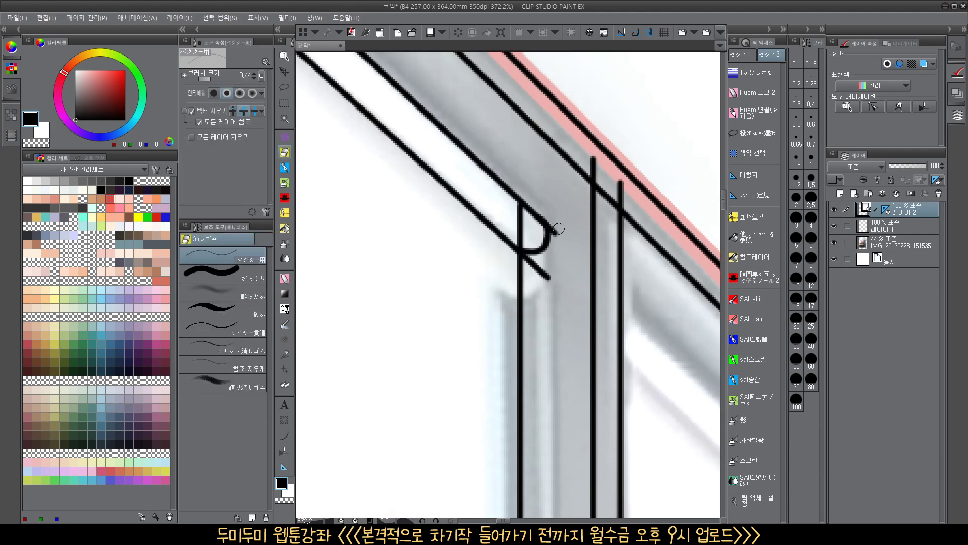
{"action": "left_click", "coordinate": [554, 232]}
{"action": "left_click", "coordinate": [540, 267]}
{"action": "left_click", "coordinate": [519, 222]}
{"action": "scroll", "coordinate": [559, 254], "scroll_direction": "down", "scroll_amount": 5}
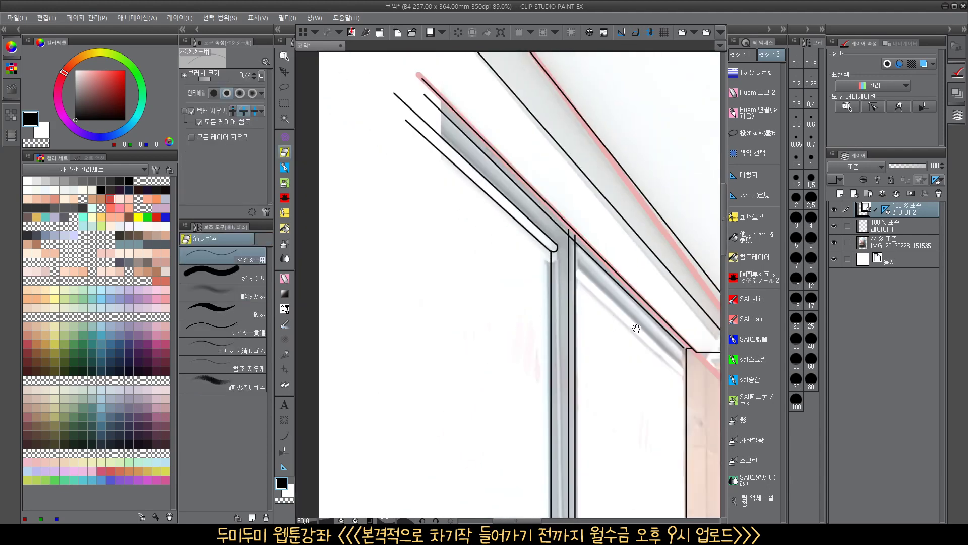
{"action": "scroll", "coordinate": [564, 238], "scroll_direction": "up", "scroll_amount": 5}
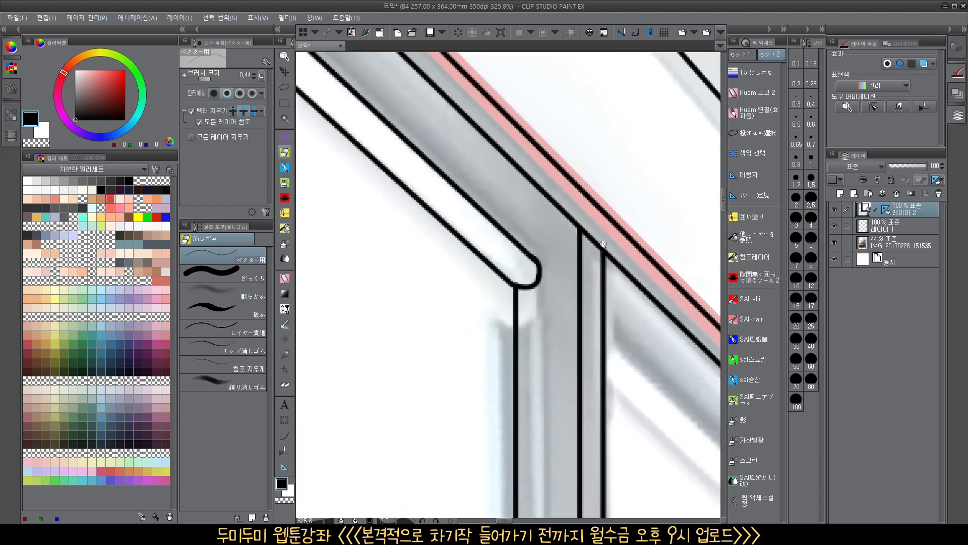
{"action": "scroll", "coordinate": [637, 339], "scroll_direction": "down", "scroll_amount": 5}
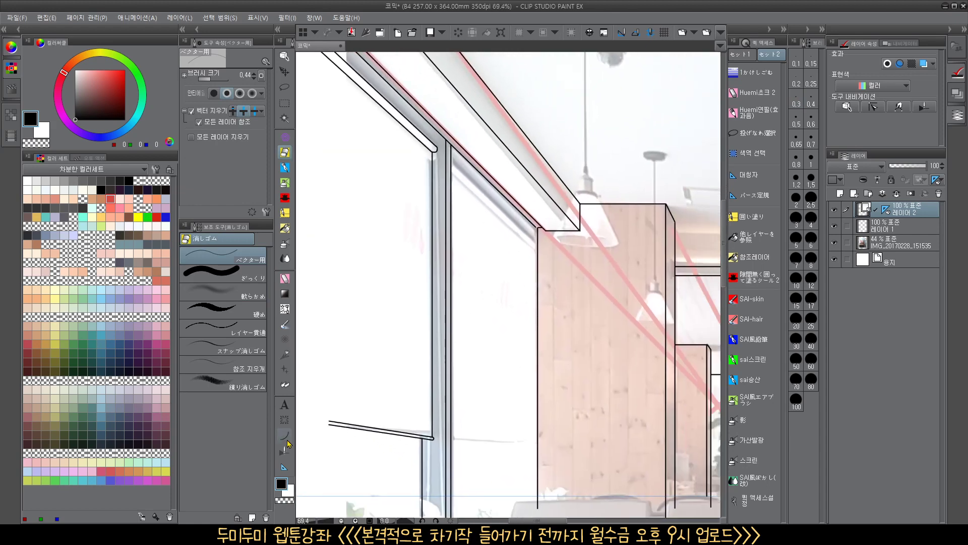
Draw the far pane's upper frame as two receding lines from the mullion to the tall wooden column
{"action": "left_click", "coordinate": [285, 434]}
{"action": "scroll", "coordinate": [529, 222], "scroll_direction": "up", "scroll_amount": 3}
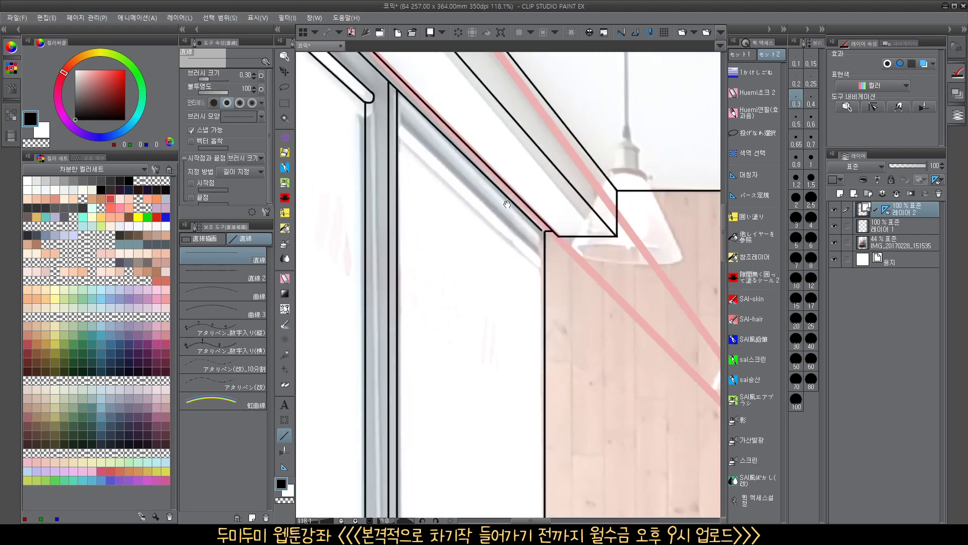
{"action": "left_click_drag", "start_coordinate": [540, 232], "coordinate": [558, 236]}
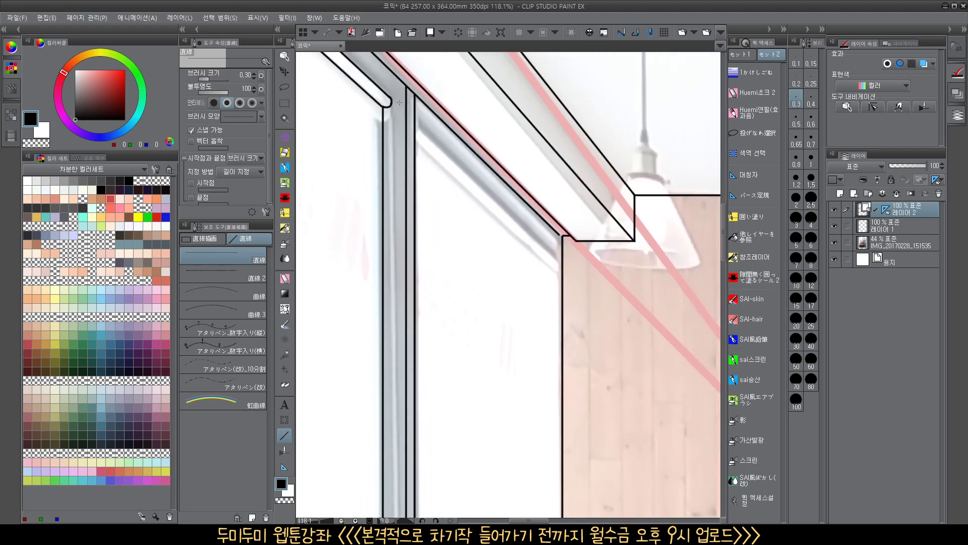
{"action": "left_click_drag", "start_coordinate": [411, 112], "coordinate": [536, 239]}
{"action": "key", "text": "ctrl+z"}
{"action": "left_click_drag", "start_coordinate": [408, 113], "coordinate": [562, 255]}
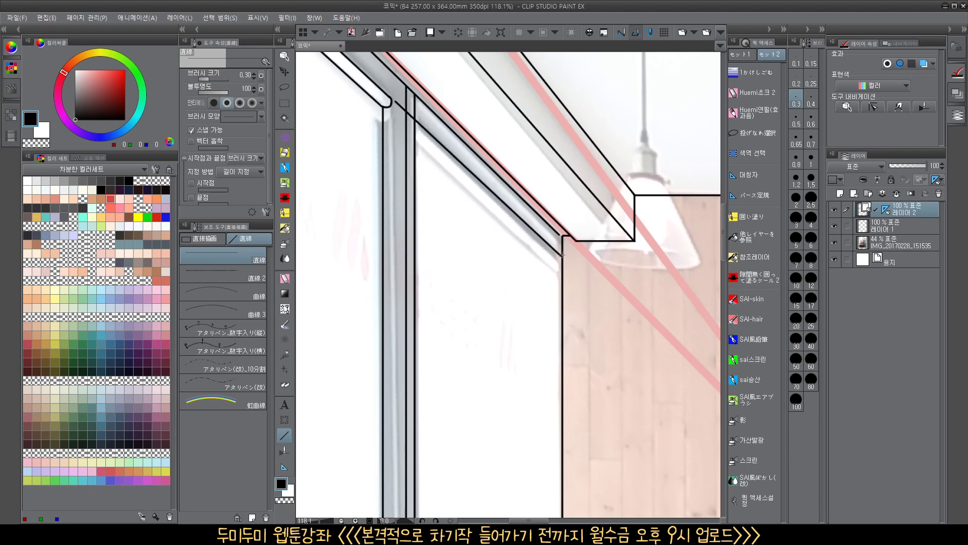
{"action": "scroll", "coordinate": [557, 274], "scroll_direction": "down", "scroll_amount": 2}
{"action": "left_click_drag", "start_coordinate": [532, 290], "coordinate": [531, 281]}
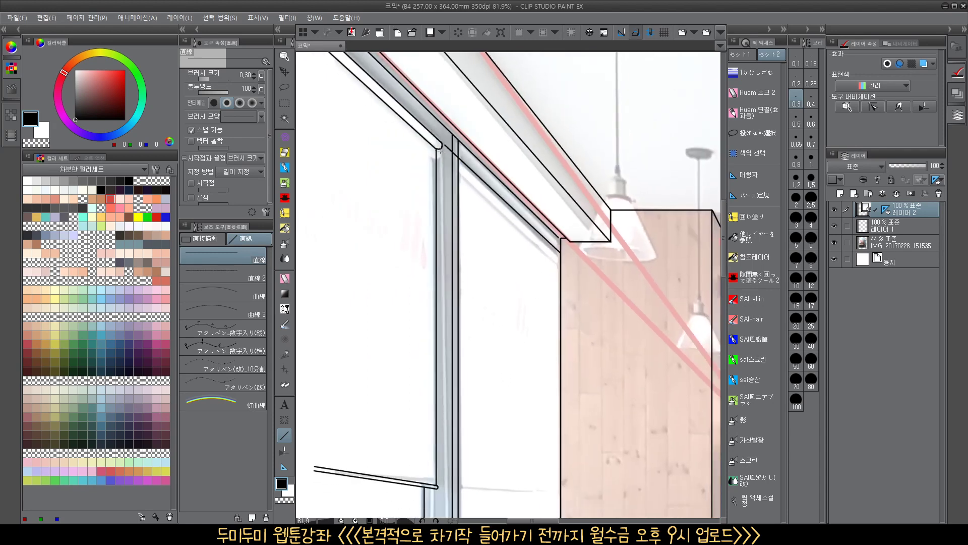
{"action": "left_click_drag", "start_coordinate": [439, 150], "coordinate": [568, 251]}
Draw the far pane's lower rail as two receding lines from the mullion to the wooden column
{"action": "left_click_drag", "start_coordinate": [576, 319], "coordinate": [566, 76]}
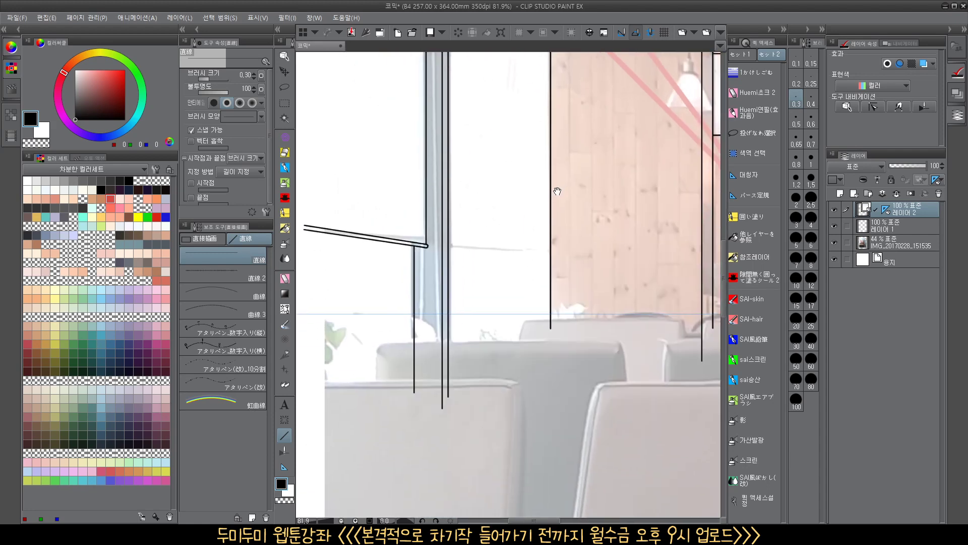
{"action": "left_click_drag", "start_coordinate": [468, 252], "coordinate": [575, 276]}
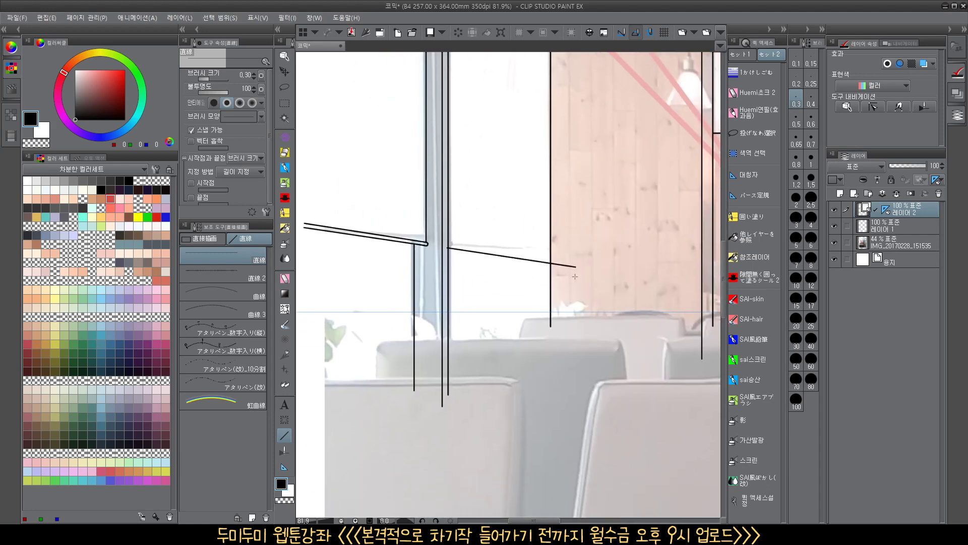
{"action": "scroll", "coordinate": [504, 249], "scroll_direction": "up", "scroll_amount": 3}
{"action": "left_click_drag", "start_coordinate": [432, 236], "coordinate": [628, 267]}
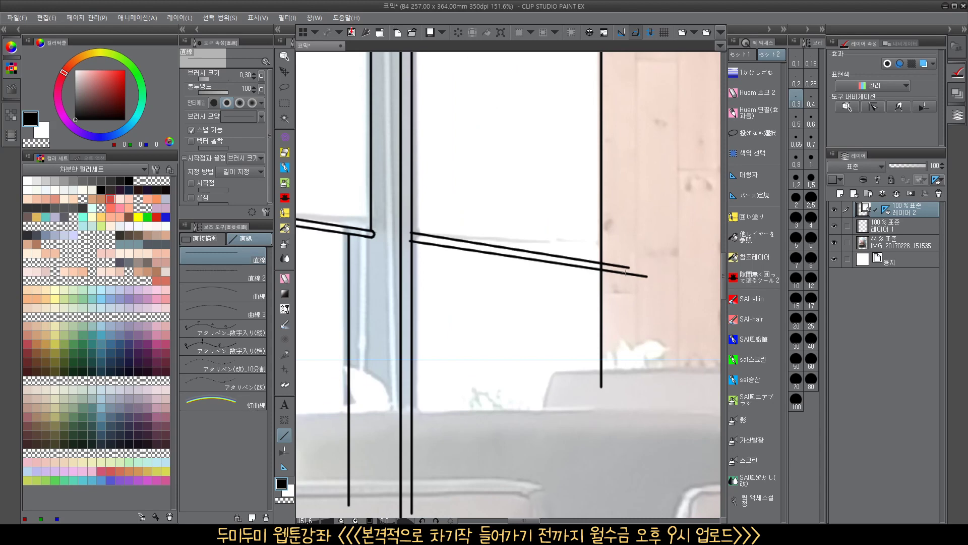
{"action": "left_click_drag", "start_coordinate": [467, 327], "coordinate": [551, 334]}
{"action": "key", "text": "ctrl+z"}
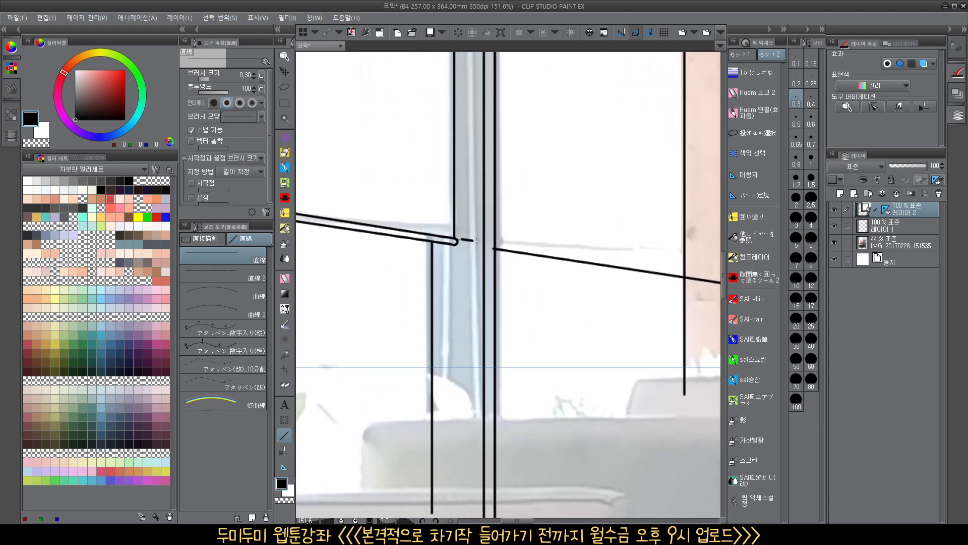
{"action": "left_click_drag", "start_coordinate": [476, 241], "coordinate": [666, 272]}
{"action": "key", "text": "ctrl+z"}
{"action": "left_click_drag", "start_coordinate": [492, 242], "coordinate": [699, 277]}
Erase the far pane's lower rail overhangs at the wooden column and at the mullion
{"action": "left_click_drag", "start_coordinate": [698, 319], "coordinate": [568, 335]}
{"action": "key", "text": "e"}
{"action": "left_click_drag", "start_coordinate": [577, 278], "coordinate": [519, 310]}
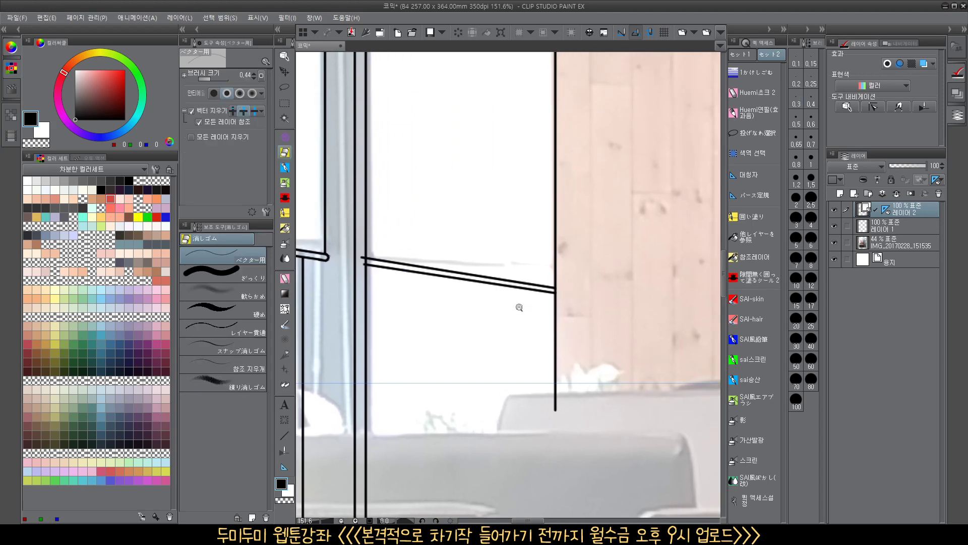
{"action": "scroll", "coordinate": [364, 266], "scroll_direction": "up", "scroll_amount": 3}
{"action": "left_click_drag", "start_coordinate": [359, 260], "coordinate": [362, 271]}
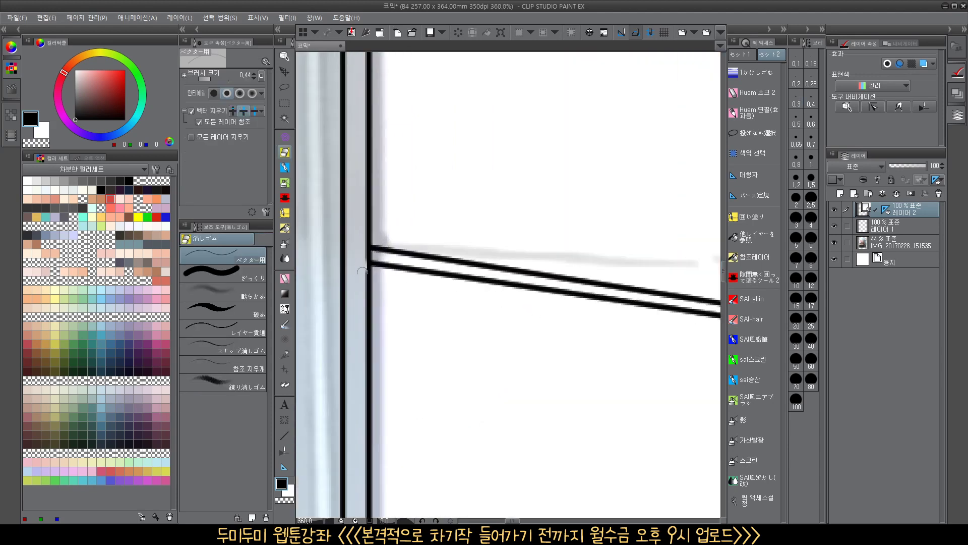
Erase the far pane's upper frame overhangs at the mullion and at the wooden column
{"action": "left_click_drag", "start_coordinate": [442, 169], "coordinate": [403, 174]}
{"action": "left_click_drag", "start_coordinate": [480, 192], "coordinate": [462, 329]}
{"action": "left_click_drag", "start_coordinate": [525, 252], "coordinate": [514, 464]}
{"action": "mouse_move", "coordinate": [571, 244]}
{"action": "left_mouse_down"}
{"action": "mouse_move", "coordinate": [573, 355]}
{"action": "mouse_move", "coordinate": [609, 338]}
{"action": "mouse_move", "coordinate": [608, 353]}
{"action": "left_mouse_up"}
{"action": "left_click_drag", "start_coordinate": [603, 341], "coordinate": [641, 402]}
{"action": "left_click_drag", "start_coordinate": [439, 278], "coordinate": [576, 360]}
{"action": "mouse_move", "coordinate": [509, 212]}
{"action": "left_mouse_down"}
{"action": "mouse_move", "coordinate": [508, 248]}
{"action": "mouse_move", "coordinate": [494, 221]}
{"action": "mouse_move", "coordinate": [485, 241]}
{"action": "left_mouse_up"}
{"action": "mouse_move", "coordinate": [609, 404]}
{"action": "left_mouse_down"}
{"action": "mouse_move", "coordinate": [523, 346]}
{"action": "mouse_move", "coordinate": [424, 310]}
{"action": "left_mouse_up"}
{"action": "left_click_drag", "start_coordinate": [557, 376], "coordinate": [565, 351]}
Draw horizontal lines along the foreground table's far and near edges and the front seat back's upper edge
{"action": "left_click", "coordinate": [285, 435]}
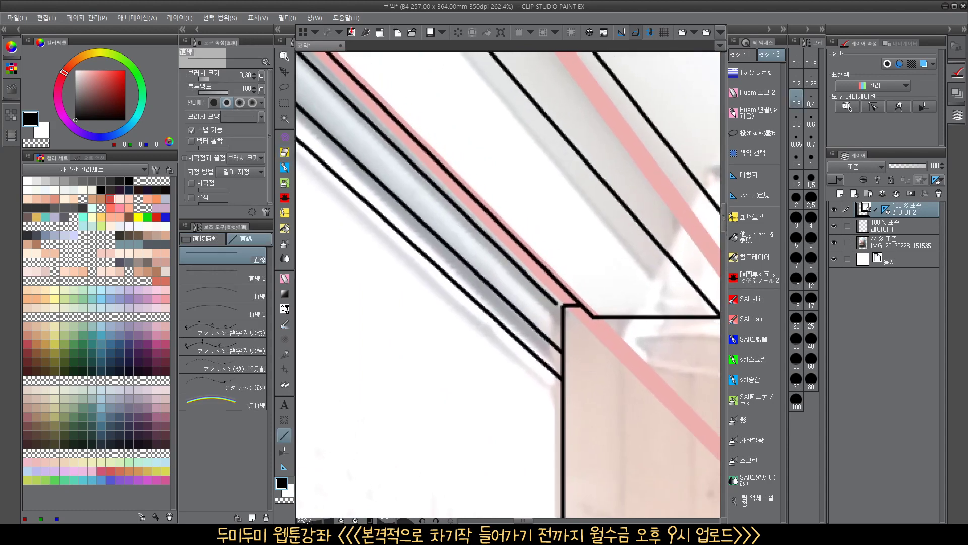
{"action": "scroll", "coordinate": [575, 323], "scroll_direction": "down", "scroll_amount": 10}
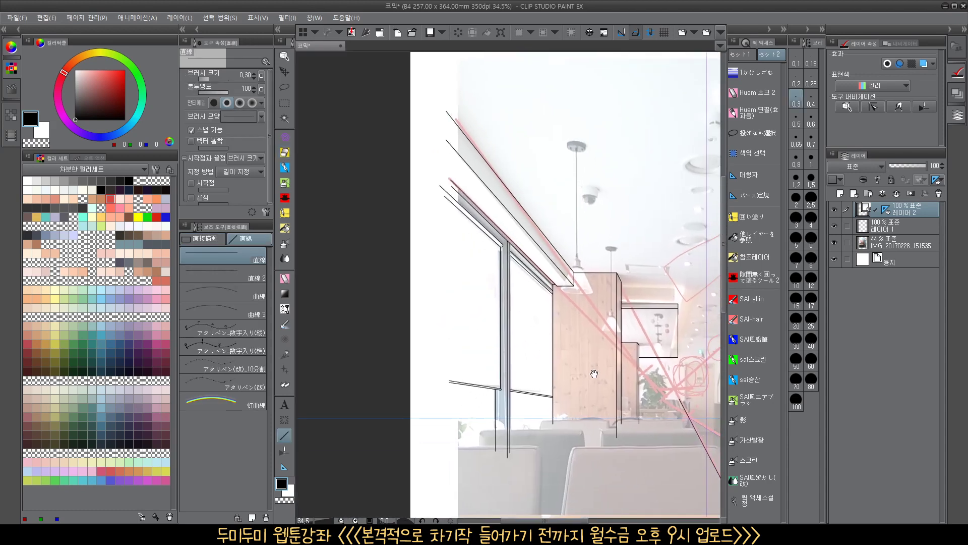
{"action": "scroll", "coordinate": [503, 384], "scroll_direction": "down", "scroll_amount": 3}
{"action": "left_click_drag", "start_coordinate": [508, 401], "coordinate": [504, 338]}
{"action": "left_click_drag", "start_coordinate": [428, 308], "coordinate": [506, 342]}
{"action": "left_click_drag", "start_coordinate": [587, 397], "coordinate": [468, 322]}
{"action": "left_click_drag", "start_coordinate": [630, 305], "coordinate": [340, 355]}
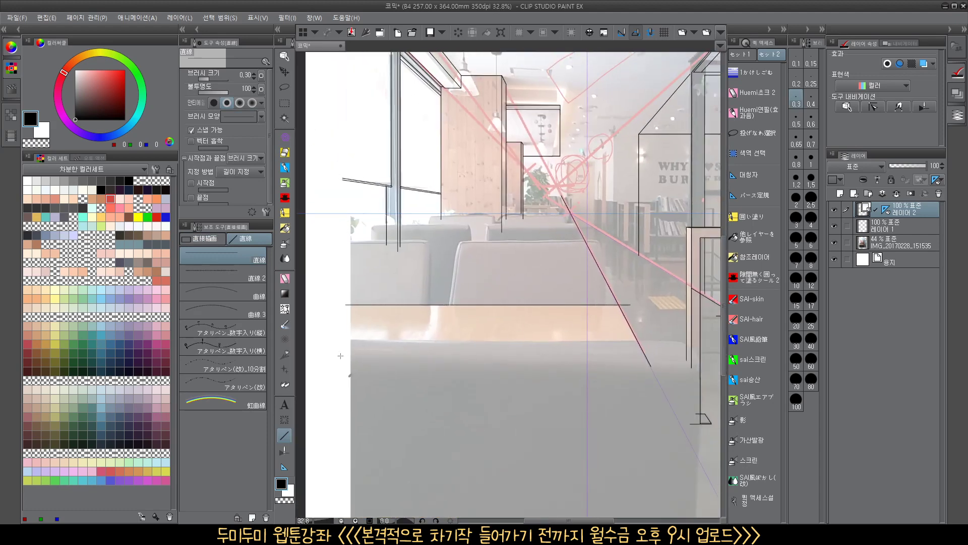
{"action": "mouse_move", "coordinate": [662, 359]}
{"action": "left_mouse_down"}
{"action": "mouse_move", "coordinate": [646, 329]}
{"action": "mouse_move", "coordinate": [366, 336]}
{"action": "mouse_move", "coordinate": [295, 348]}
{"action": "mouse_move", "coordinate": [667, 329]}
{"action": "mouse_move", "coordinate": [320, 338]}
{"action": "left_mouse_up"}
{"action": "key", "text": "ctrl+z"}
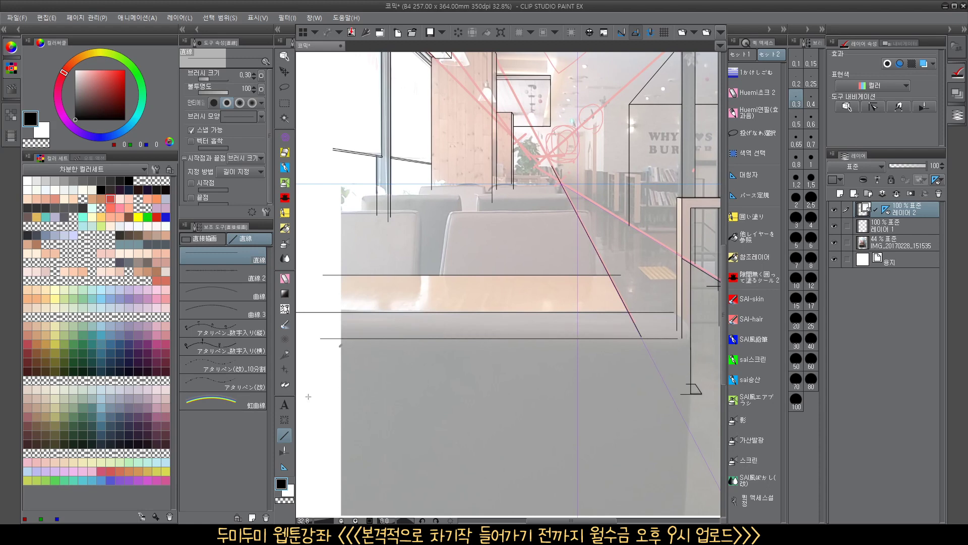
{"action": "left_click_drag", "start_coordinate": [668, 410], "coordinate": [559, 311]}
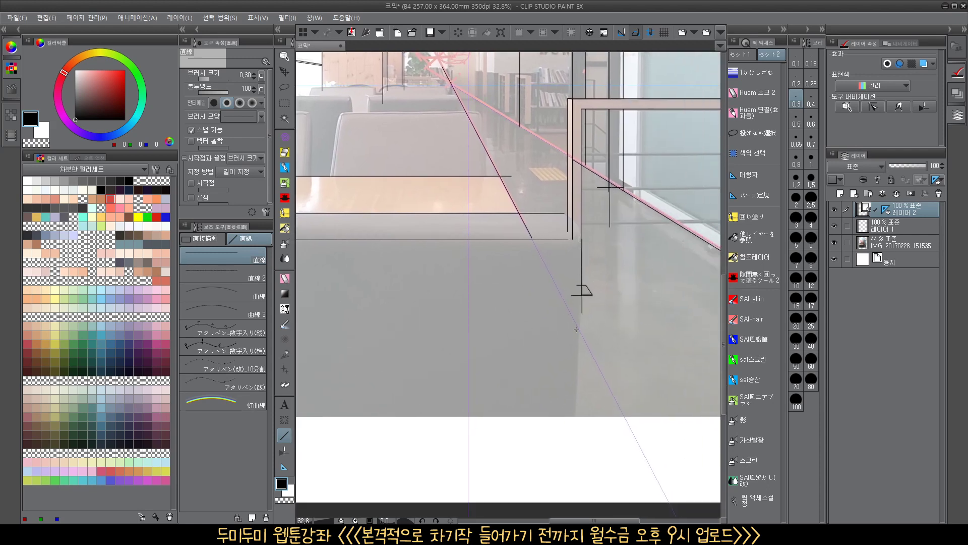
Draw the front seat back's aisle-side edge as a slightly slanted line running down from beside the railing post
{"action": "key", "text": "ctrl+z"}
{"action": "mouse_move", "coordinate": [583, 248]}
{"action": "left_mouse_down"}
{"action": "mouse_move", "coordinate": [573, 432]}
{"action": "mouse_move", "coordinate": [621, 223]}
{"action": "left_mouse_up"}
{"action": "left_click_drag", "start_coordinate": [629, 255], "coordinate": [611, 345]}
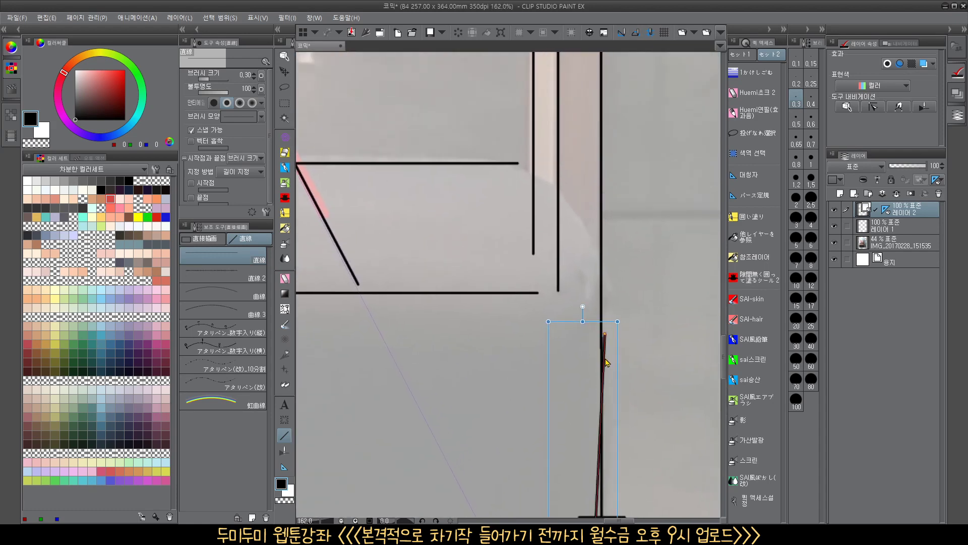
{"action": "left_click_drag", "start_coordinate": [582, 288], "coordinate": [550, 317]}
Draw the front seat back's rounded corner as a curve joining its upper edge to the aisle-side edge
{"action": "left_click", "coordinate": [221, 293]}
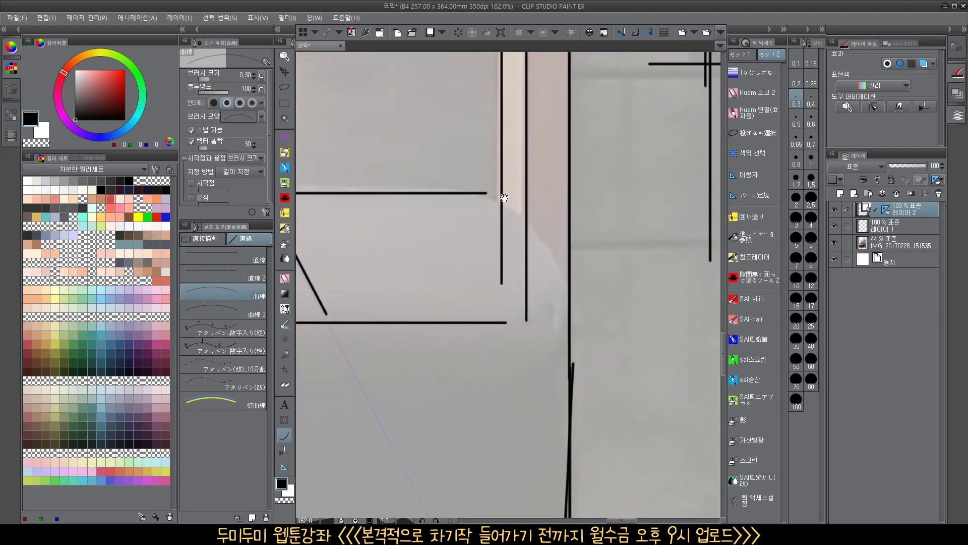
{"action": "mouse_move", "coordinate": [485, 193]}
{"action": "left_mouse_down"}
{"action": "mouse_move", "coordinate": [572, 282]}
{"action": "mouse_move", "coordinate": [572, 386]}
{"action": "left_mouse_up"}
{"action": "left_click", "coordinate": [559, 234]}
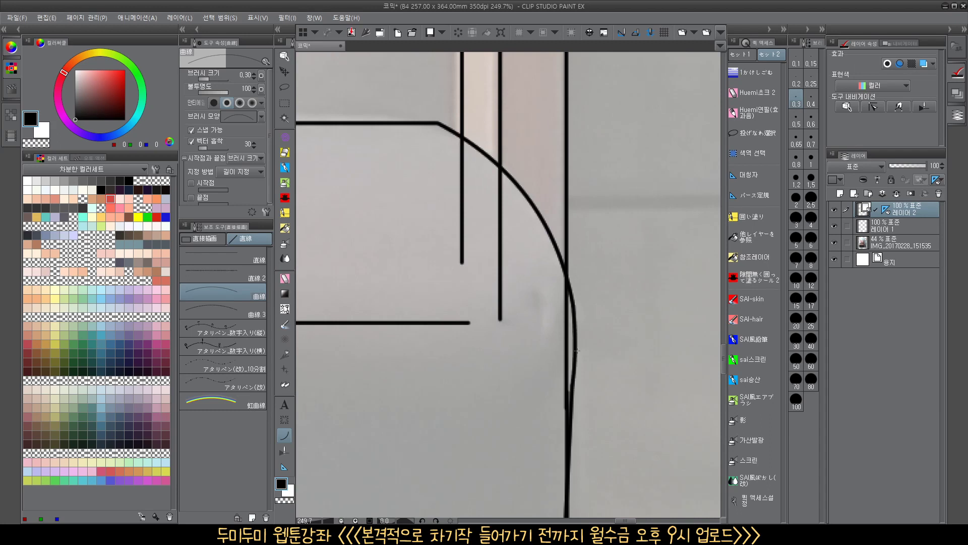
{"action": "left_click", "coordinate": [579, 327]}
Erase the railing post lines that overlap the front seat back inside its rounded corner and side edge
{"action": "scroll", "coordinate": [591, 307], "scroll_direction": "down", "scroll_amount": 5}
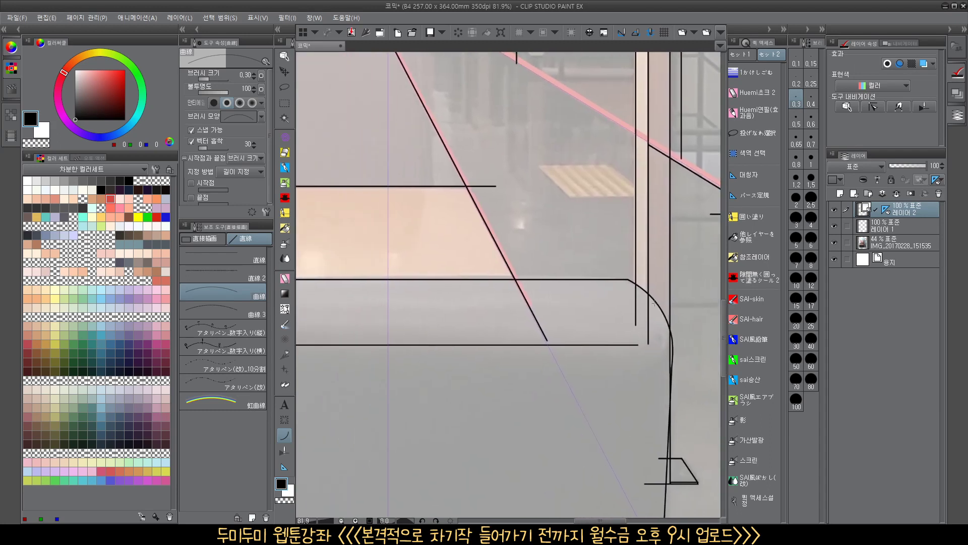
{"action": "key", "text": "e"}
{"action": "mouse_move", "coordinate": [633, 314]}
{"action": "left_mouse_down"}
{"action": "mouse_move", "coordinate": [686, 348]}
{"action": "mouse_move", "coordinate": [644, 256]}
{"action": "mouse_move", "coordinate": [638, 281]}
{"action": "left_mouse_up"}
{"action": "scroll", "coordinate": [659, 362], "scroll_direction": "up", "scroll_amount": 4}
{"action": "mouse_move", "coordinate": [626, 371]}
{"action": "left_mouse_down"}
{"action": "mouse_move", "coordinate": [594, 271]}
{"action": "mouse_move", "coordinate": [570, 394]}
{"action": "left_mouse_up"}
{"action": "scroll", "coordinate": [598, 313], "scroll_direction": "up", "scroll_amount": 5}
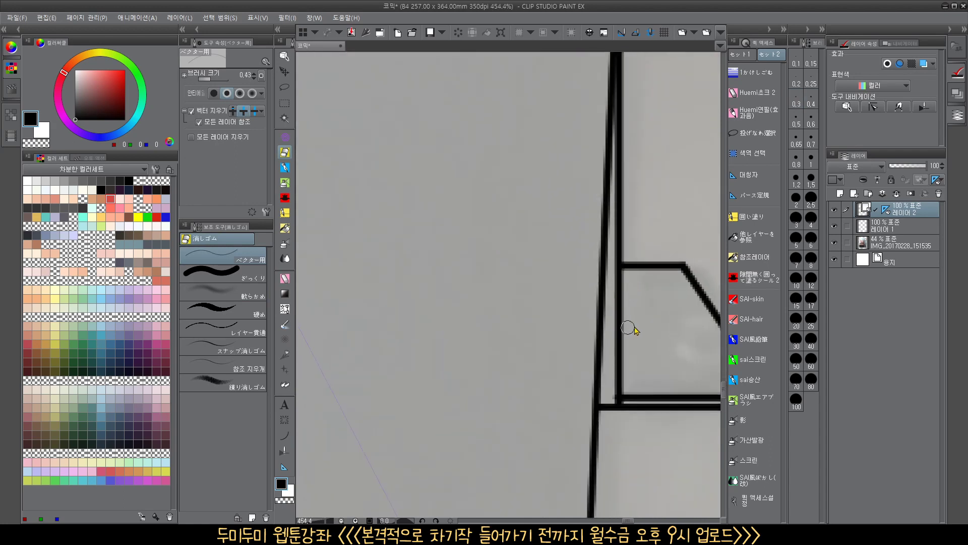
{"action": "scroll", "coordinate": [616, 328], "scroll_direction": "down", "scroll_amount": 5}
Erase the table's side line below its near edge and the far edge's overhang past the side line
{"action": "scroll", "coordinate": [577, 277], "scroll_direction": "down", "scroll_amount": 4}
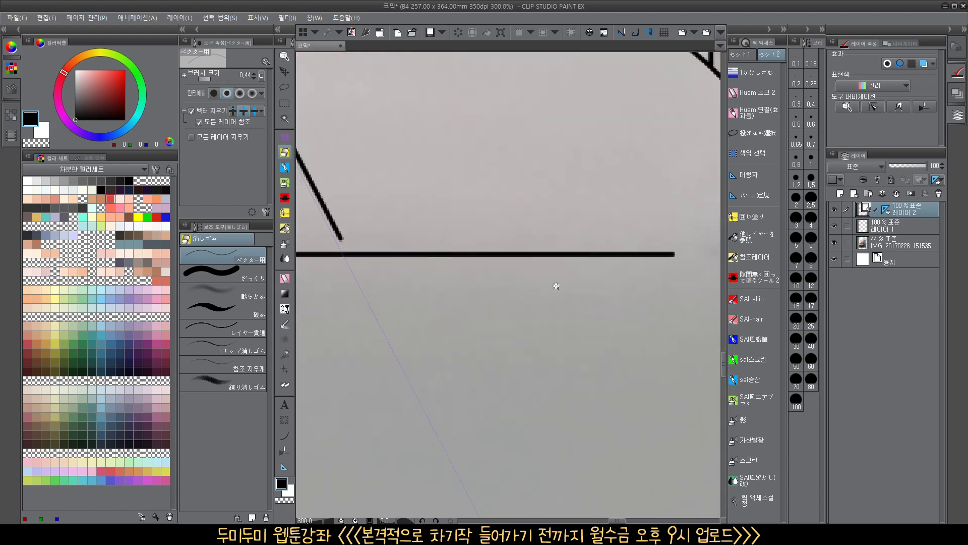
{"action": "left_click_drag", "start_coordinate": [524, 341], "coordinate": [625, 370]}
{"action": "left_click", "coordinate": [588, 302]}
{"action": "left_click_drag", "start_coordinate": [563, 270], "coordinate": [644, 309]}
{"action": "left_click", "coordinate": [625, 234]}
{"action": "left_click_drag", "start_coordinate": [617, 260], "coordinate": [682, 360]}
Draw a straight horizontal line along the upper edge of the seat backs behind the table, redoing the first attempt
{"action": "left_click", "coordinate": [284, 435]}
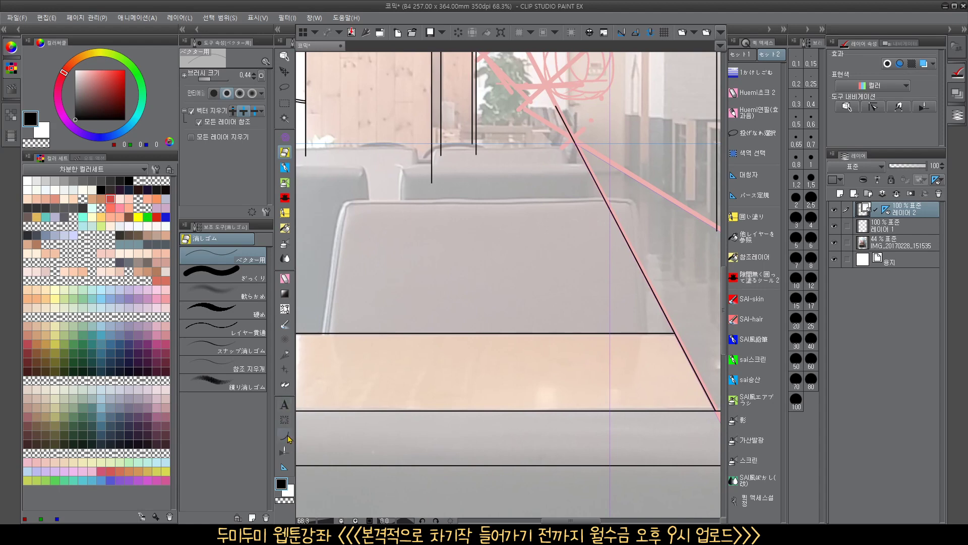
{"action": "scroll", "coordinate": [586, 305], "scroll_direction": "down", "scroll_amount": 2}
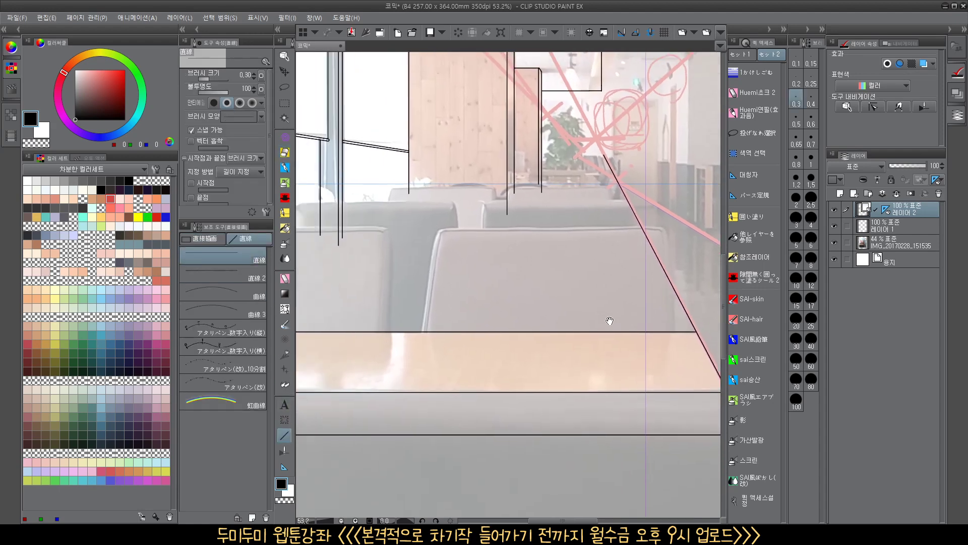
{"action": "left_click_drag", "start_coordinate": [607, 320], "coordinate": [651, 306]}
{"action": "left_click_drag", "start_coordinate": [350, 235], "coordinate": [695, 209]}
{"action": "scroll", "coordinate": [551, 259], "scroll_direction": "down", "scroll_amount": 2}
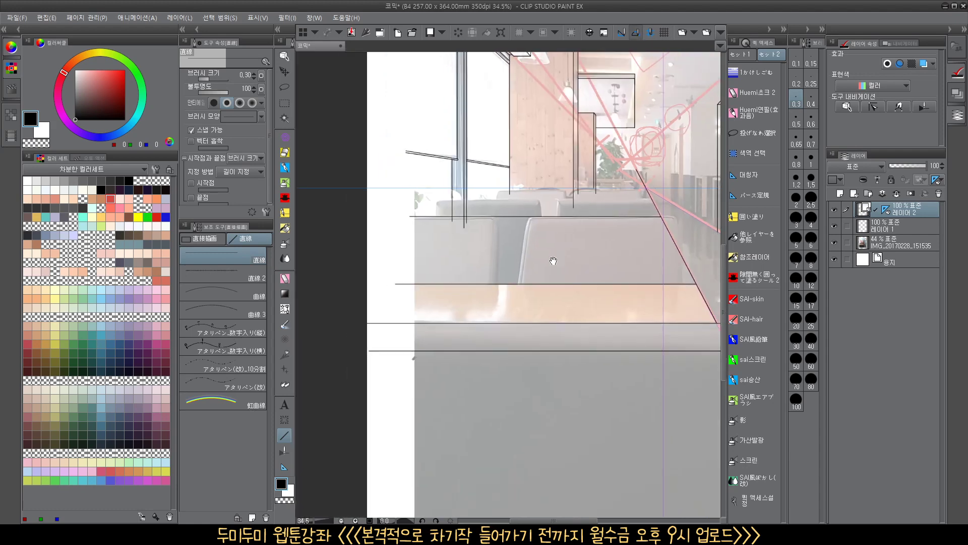
{"action": "key", "text": "ctrl+z"}
{"action": "left_click_drag", "start_coordinate": [643, 232], "coordinate": [465, 239]}
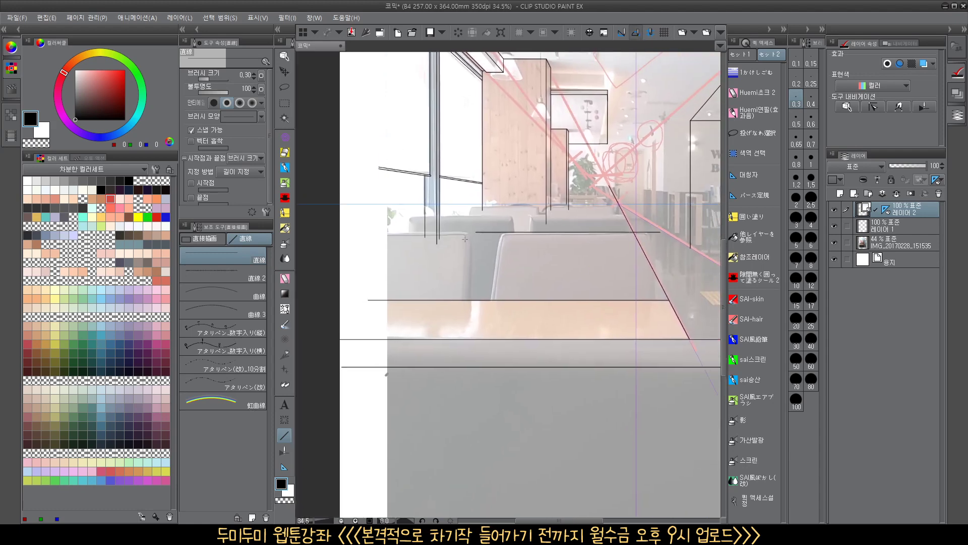
Draw the aisle-side edge of the seat back behind the table as a slightly slanted line down to the tabletop
{"action": "scroll", "coordinate": [593, 262], "scroll_direction": "up", "scroll_amount": 2}
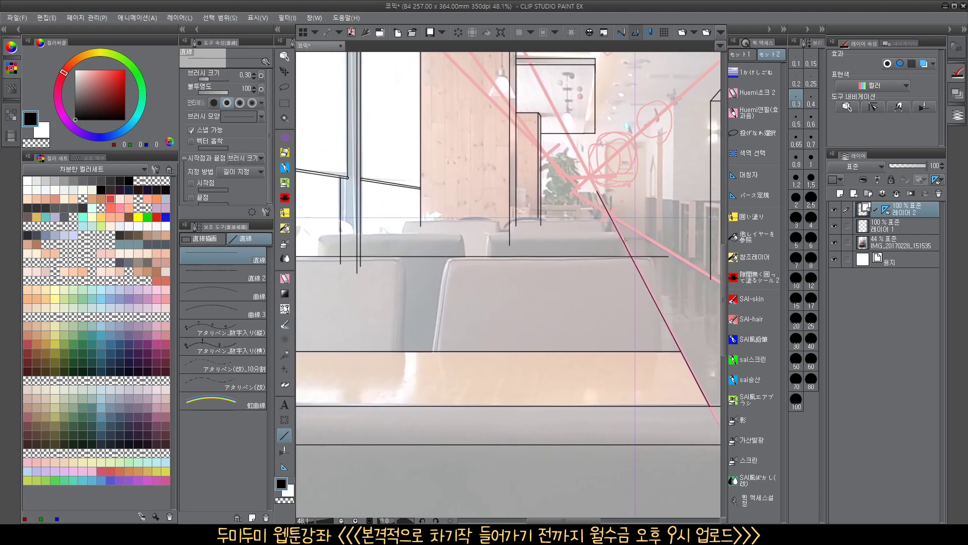
{"action": "left_click_drag", "start_coordinate": [614, 256], "coordinate": [617, 257]}
{"action": "left_click_drag", "start_coordinate": [668, 315], "coordinate": [647, 308]}
{"action": "left_click_drag", "start_coordinate": [654, 369], "coordinate": [615, 367]}
{"action": "mouse_move", "coordinate": [684, 350]}
{"action": "left_mouse_down"}
{"action": "mouse_move", "coordinate": [583, 351]}
{"action": "mouse_move", "coordinate": [564, 365]}
{"action": "mouse_move", "coordinate": [564, 351]}
{"action": "mouse_move", "coordinate": [617, 436]}
{"action": "left_mouse_up"}
{"action": "left_click_drag", "start_coordinate": [568, 343], "coordinate": [579, 326]}
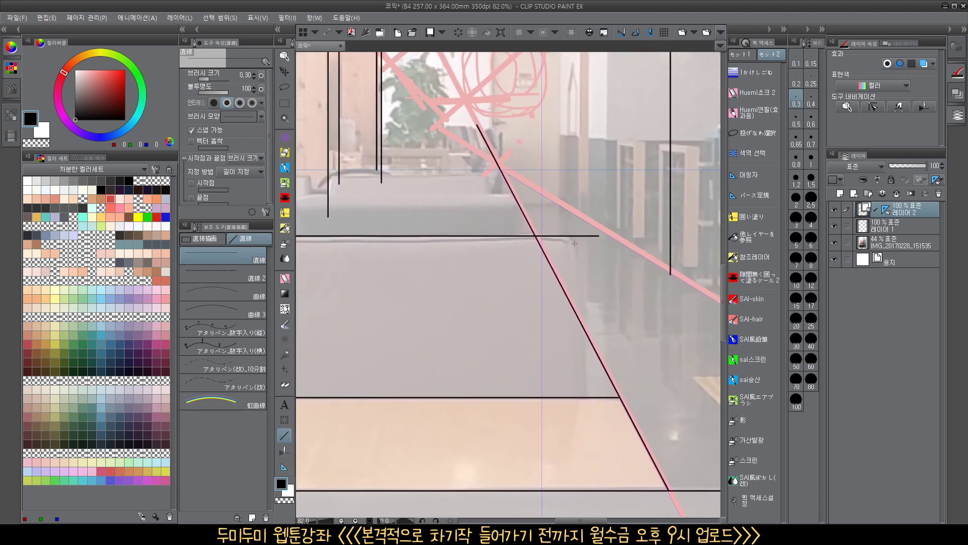
{"action": "left_click_drag", "start_coordinate": [574, 243], "coordinate": [590, 427]}
Draw a curve rounding the corner between that seat back's upper edge and its aisle-side edge
{"action": "scroll", "coordinate": [575, 252], "scroll_direction": "up", "scroll_amount": 2}
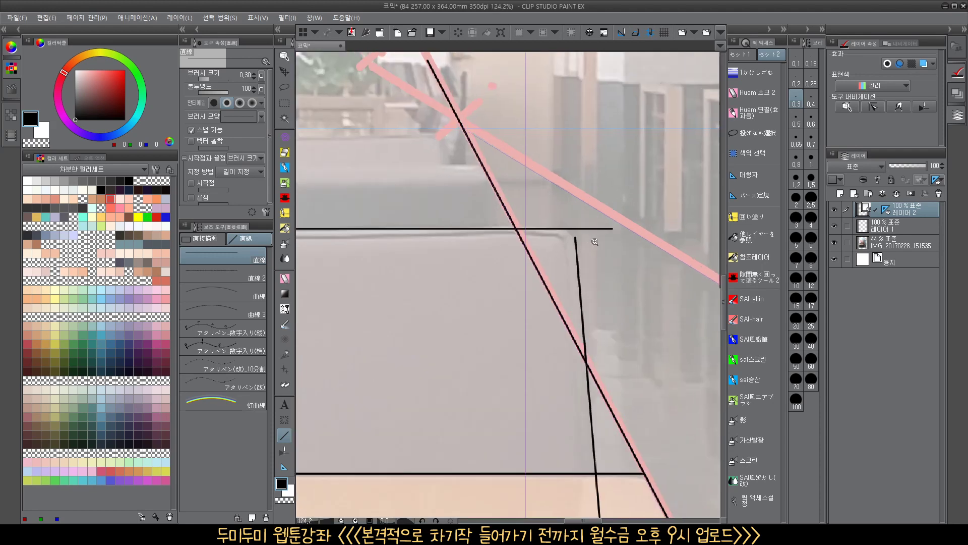
{"action": "scroll", "coordinate": [595, 241], "scroll_direction": "up", "scroll_amount": 3}
{"action": "left_click", "coordinate": [221, 294]}
{"action": "scroll", "coordinate": [565, 209], "scroll_direction": "up", "scroll_amount": 3}
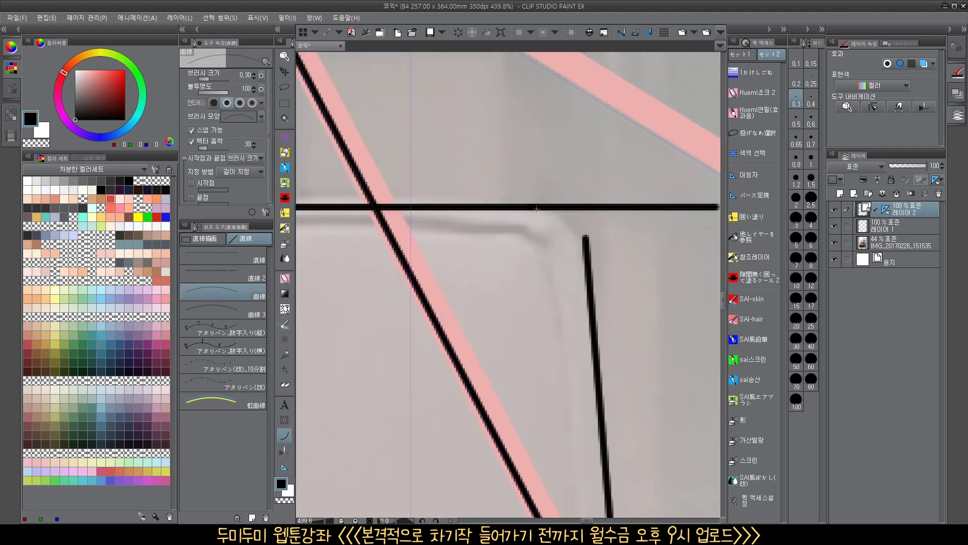
{"action": "left_click_drag", "start_coordinate": [536, 209], "coordinate": [585, 237]}
Erase the upper edge's overhang past the rounded corner and align the side edge's end with the curve
{"action": "key", "text": "e"}
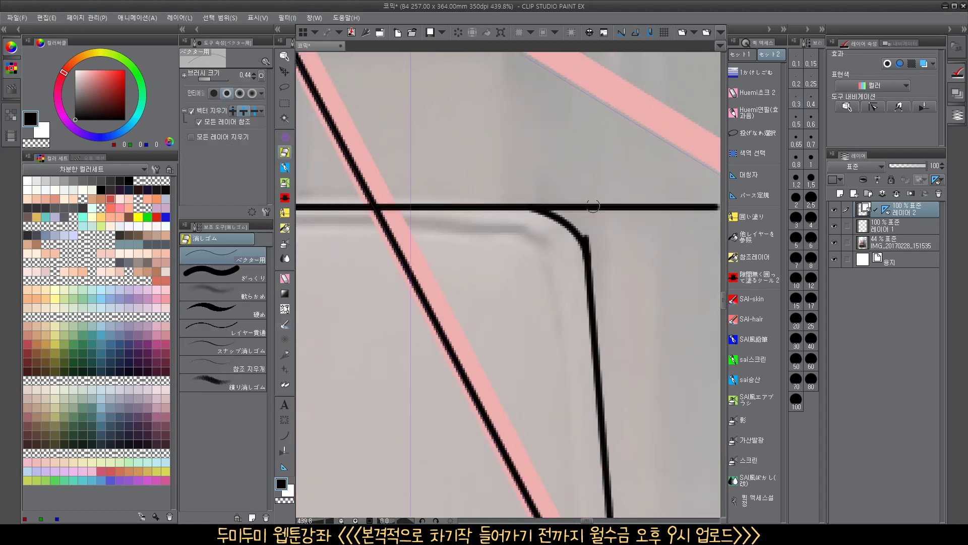
{"action": "left_click", "coordinate": [591, 209]}
{"action": "left_click", "coordinate": [589, 231]}
{"action": "key", "text": "ctrl+z"}
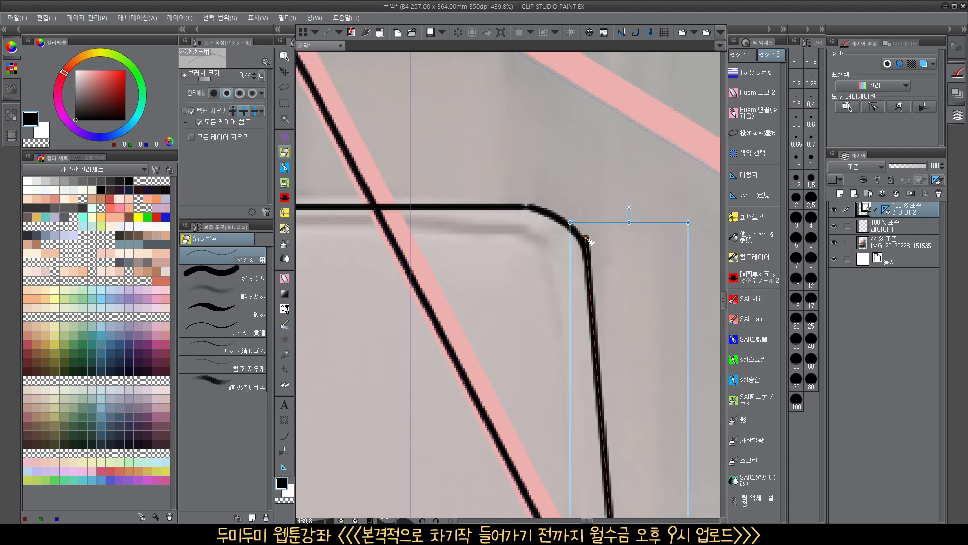
Erase the receding line's section crossing the seat back and the seat side's overhang onto the tabletop
{"action": "scroll", "coordinate": [639, 364], "scroll_direction": "down", "scroll_amount": 5}
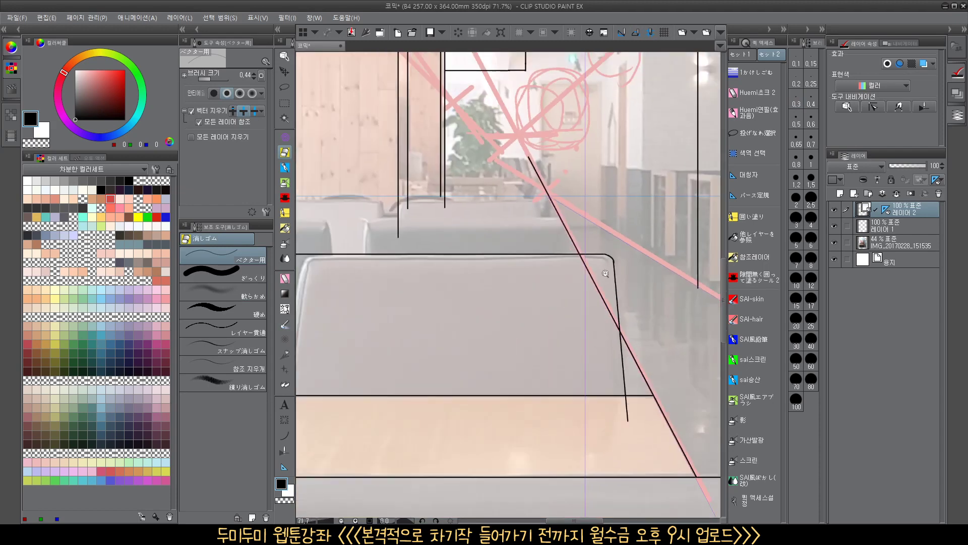
{"action": "scroll", "coordinate": [605, 273], "scroll_direction": "up", "scroll_amount": 5}
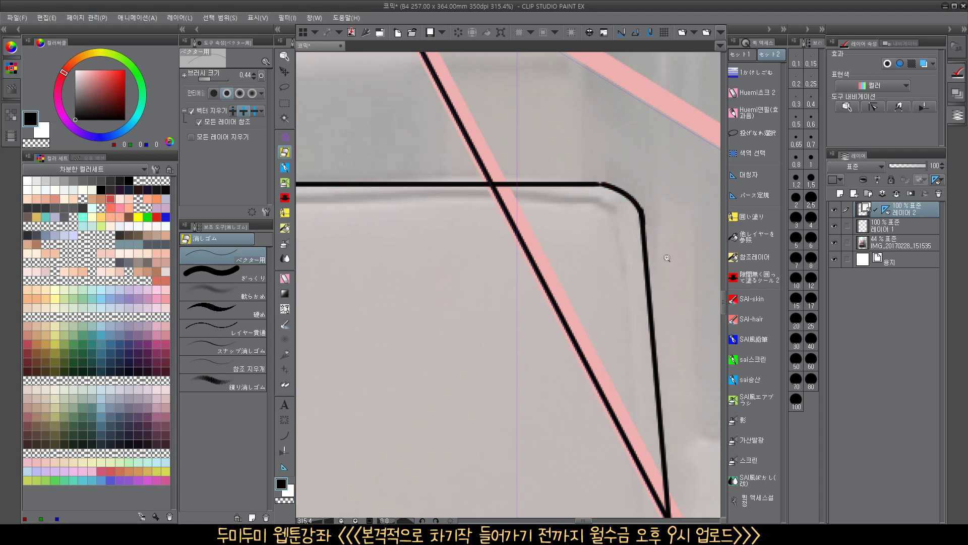
{"action": "scroll", "coordinate": [666, 258], "scroll_direction": "down", "scroll_amount": 3}
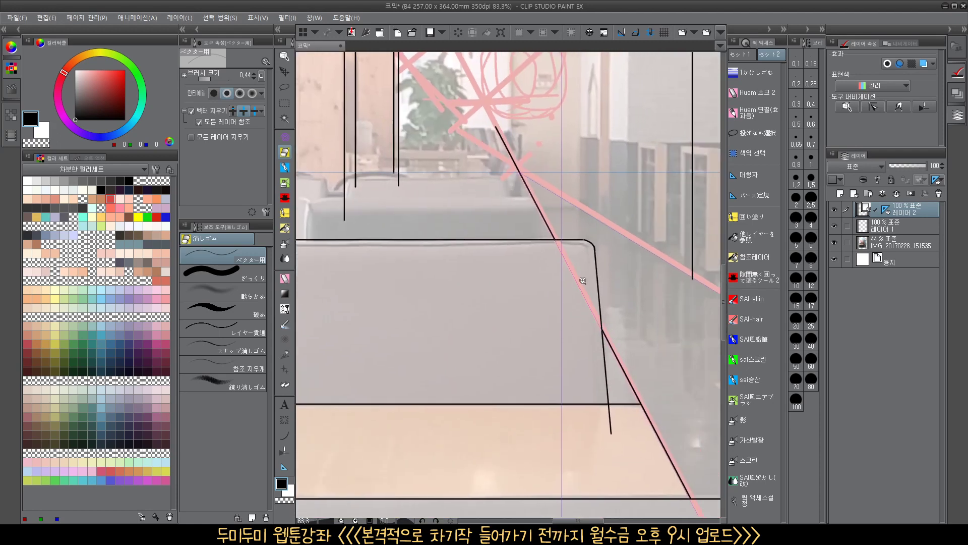
{"action": "scroll", "coordinate": [583, 282], "scroll_direction": "down", "scroll_amount": 2}
Erase the window mullion ends that extend below the upper edge of the seat backs
{"action": "scroll", "coordinate": [578, 365], "scroll_direction": "up", "scroll_amount": 3}
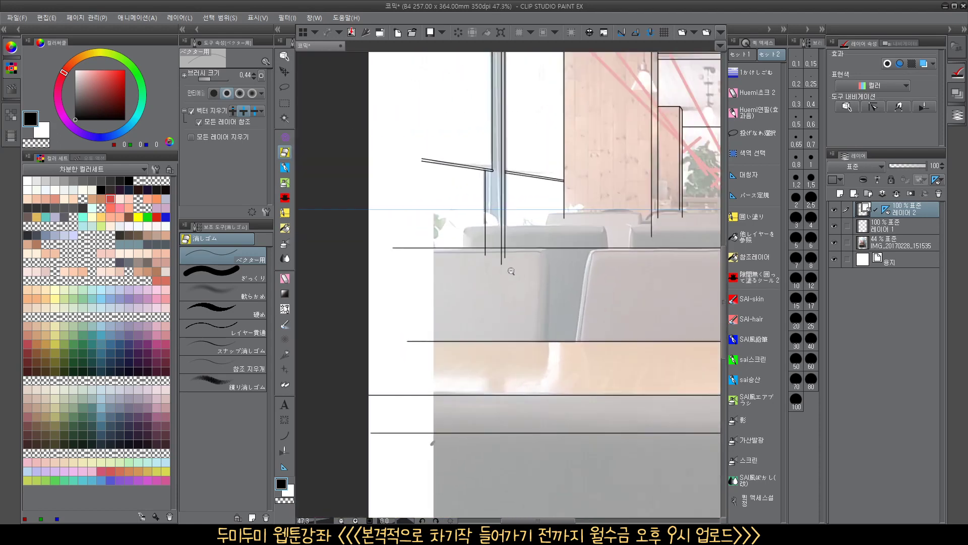
{"action": "scroll", "coordinate": [646, 215], "scroll_direction": "down", "scroll_amount": 3}
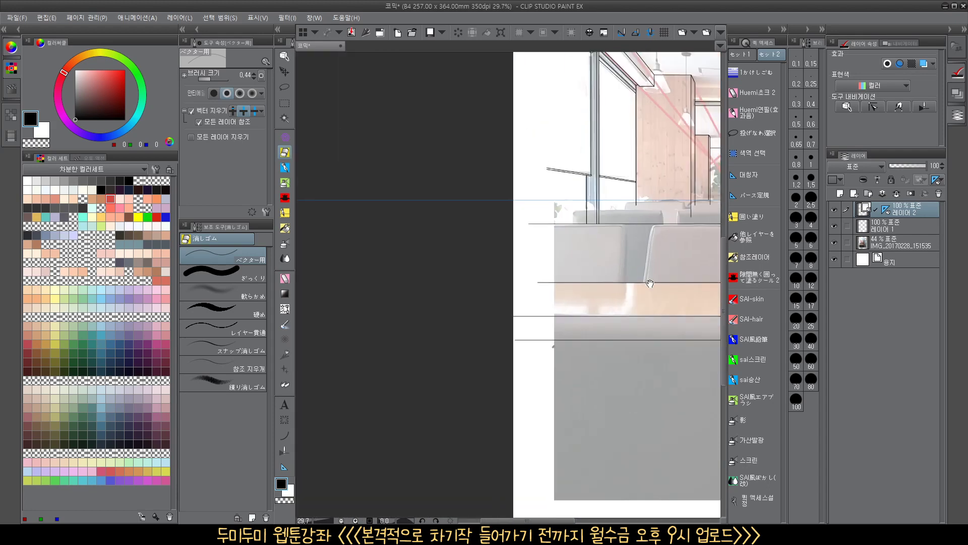
{"action": "left_click_drag", "start_coordinate": [631, 324], "coordinate": [600, 330]}
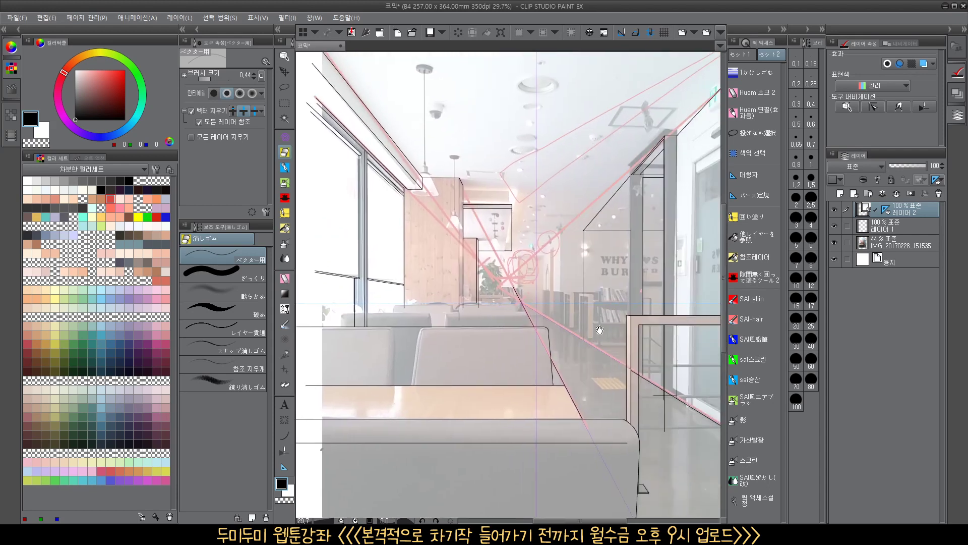
Hide the café photo to review the line drawing on its own, and show it again
{"action": "left_click", "coordinate": [834, 243]}
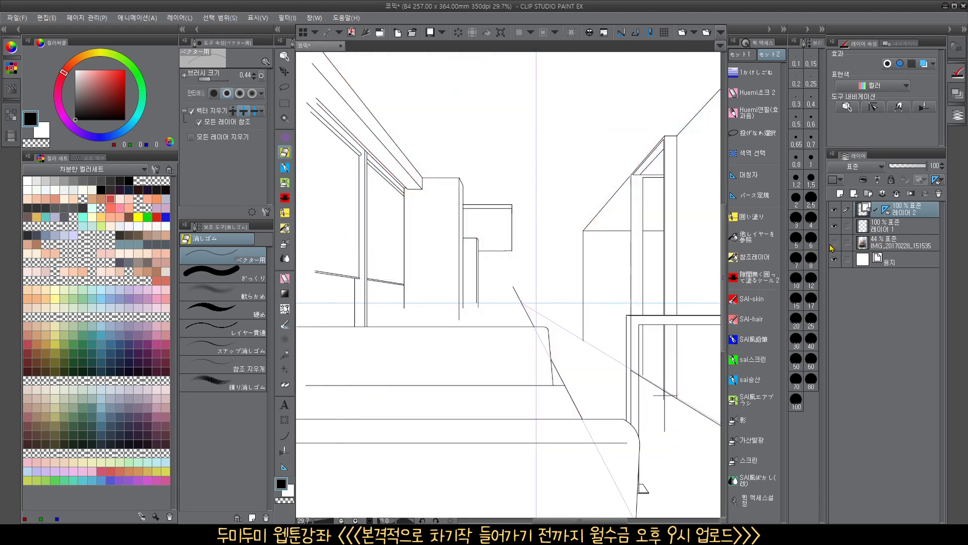
{"action": "scroll", "coordinate": [606, 376], "scroll_direction": "down", "scroll_amount": 2}
{"action": "left_click_drag", "start_coordinate": [590, 378], "coordinate": [549, 342]}
{"action": "left_click", "coordinate": [834, 244]}
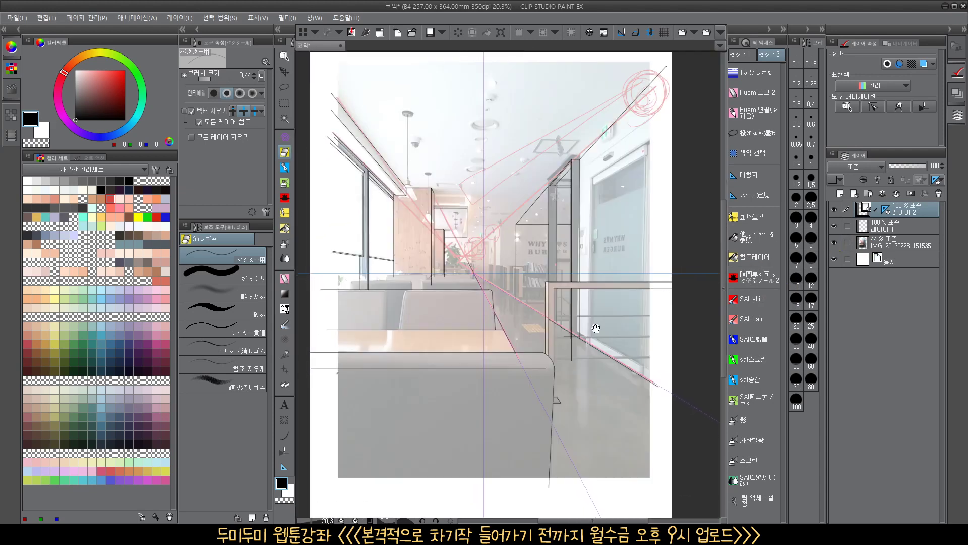
Examine the traced perspective lines against the photo, from the ceiling and vanishing point down to the foreground seat
{"action": "scroll", "coordinate": [539, 264], "scroll_direction": "up", "scroll_amount": 3}
{"action": "scroll", "coordinate": [539, 265], "scroll_direction": "up", "scroll_amount": 1}
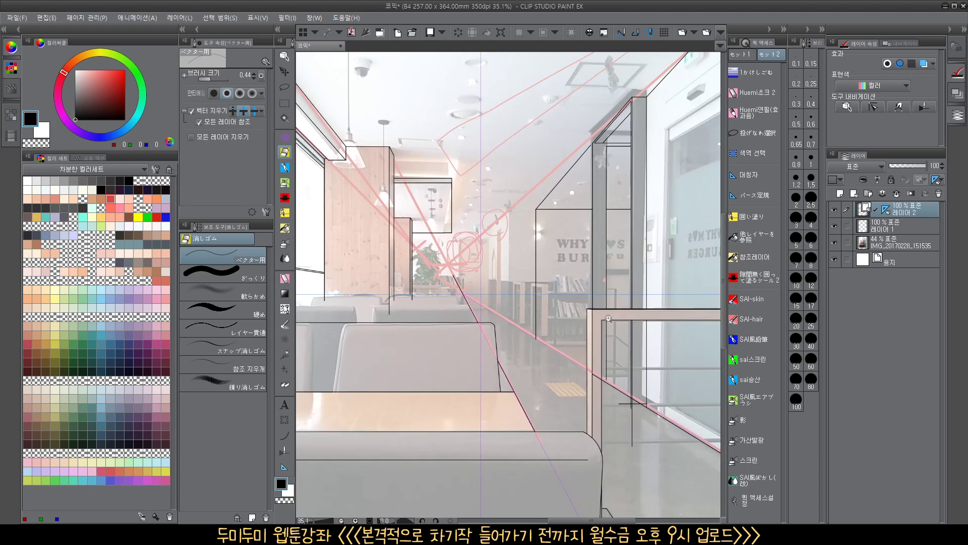
{"action": "scroll", "coordinate": [609, 318], "scroll_direction": "down", "scroll_amount": 4}
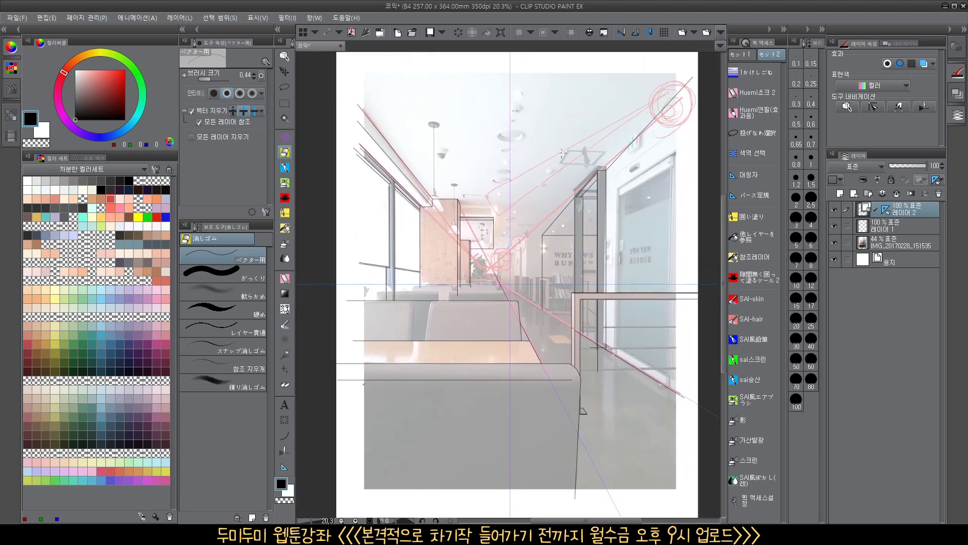
{"action": "scroll", "coordinate": [501, 176], "scroll_direction": "up", "scroll_amount": 3}
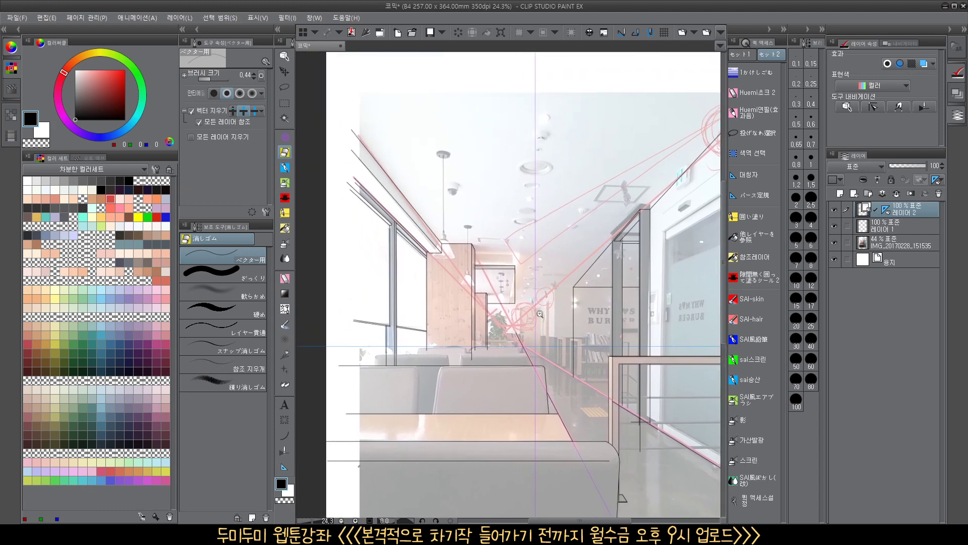
{"action": "scroll", "coordinate": [636, 279], "scroll_direction": "up", "scroll_amount": 1}
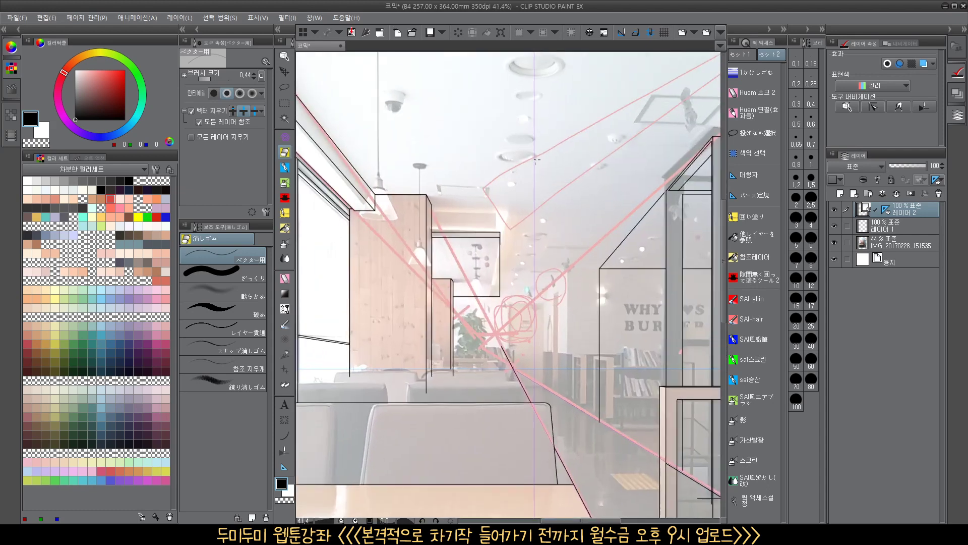
{"action": "left_click_drag", "start_coordinate": [536, 160], "coordinate": [521, 268]}
{"action": "left_click_drag", "start_coordinate": [483, 342], "coordinate": [483, 266]}
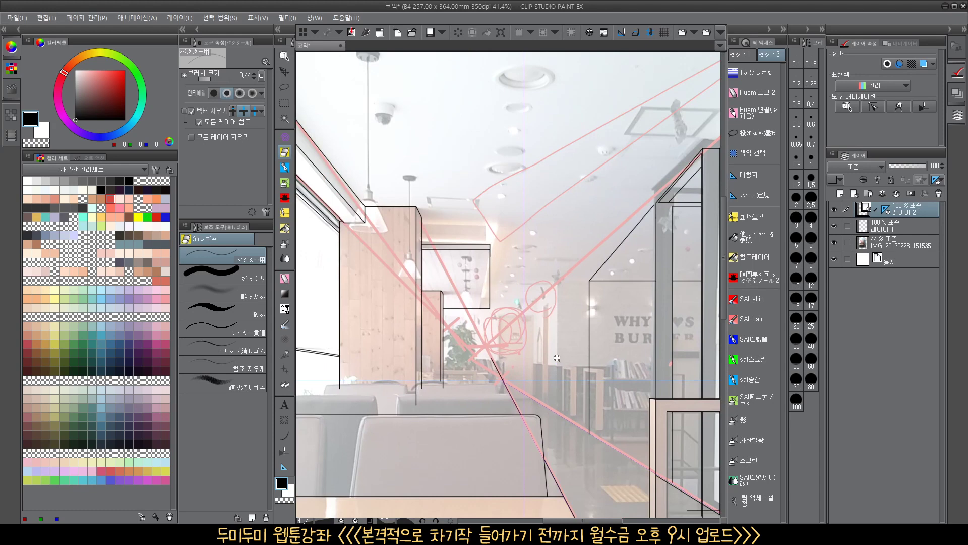
{"action": "left_click_drag", "start_coordinate": [553, 373], "coordinate": [557, 444]}
{"action": "left_click_drag", "start_coordinate": [575, 487], "coordinate": [575, 348]}
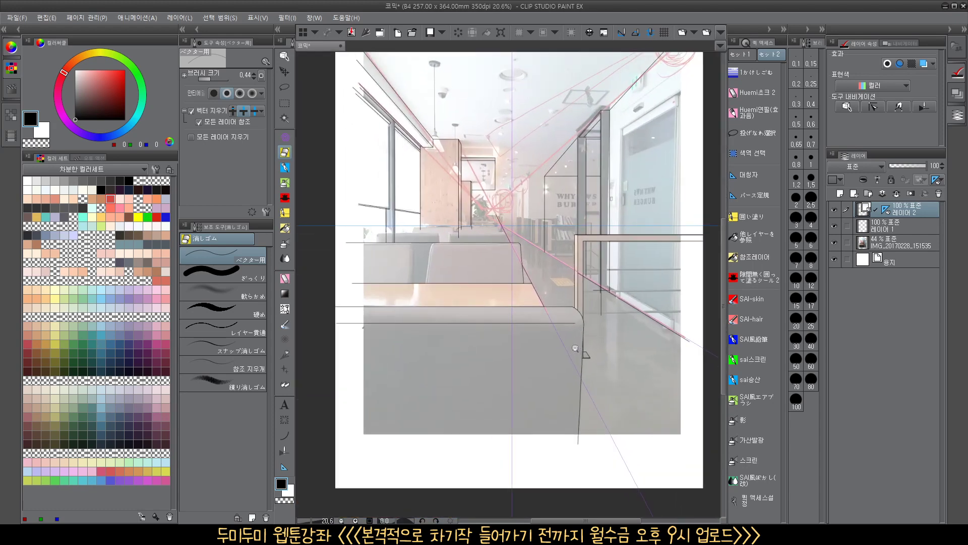
{"action": "scroll", "coordinate": [577, 340], "scroll_direction": "up", "scroll_amount": 3}
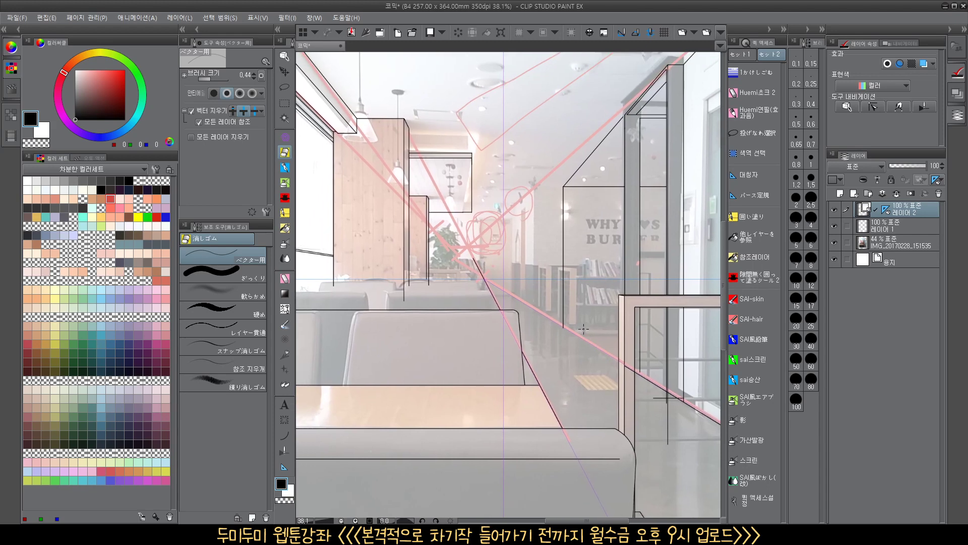
On layer 레이어 1, sketch three rough standing figures in the aisle near the vanishing point, using Huemi초크 2 at brush size 4.68
{"action": "left_click", "coordinate": [885, 227]}
{"action": "left_click", "coordinate": [753, 93]}
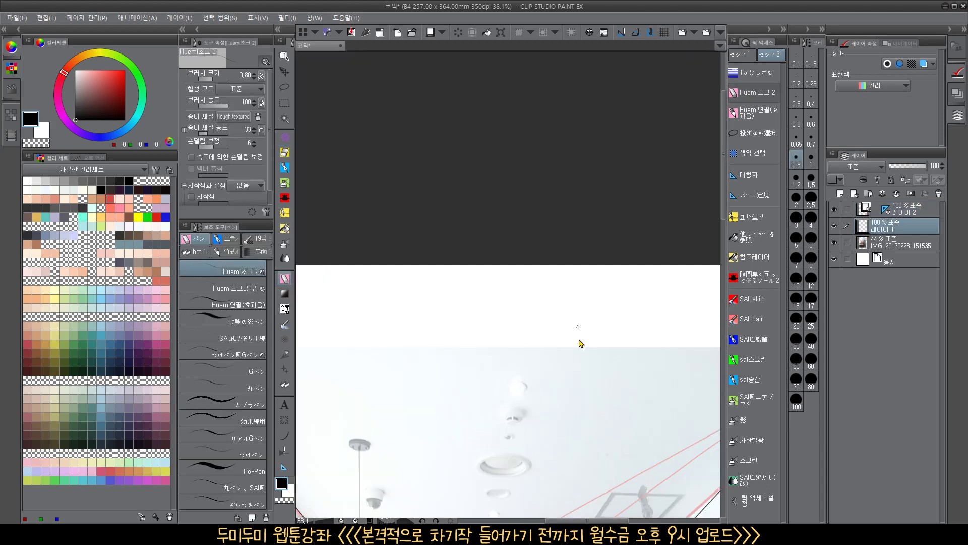
{"action": "scroll", "coordinate": [581, 343], "scroll_direction": "down", "scroll_amount": 1}
{"action": "left_click", "coordinate": [732, 202]}
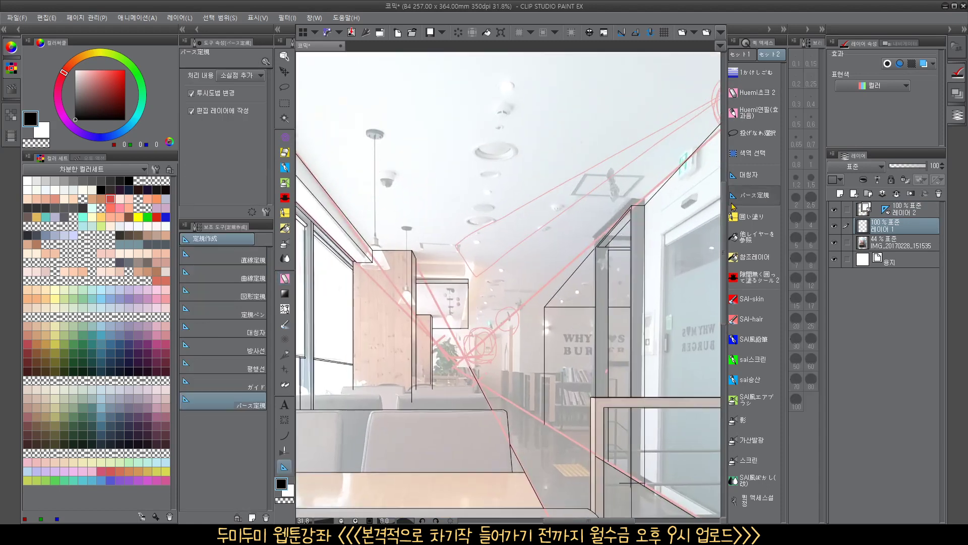
{"action": "left_click", "coordinate": [897, 243]}
{"action": "left_click", "coordinate": [752, 92]}
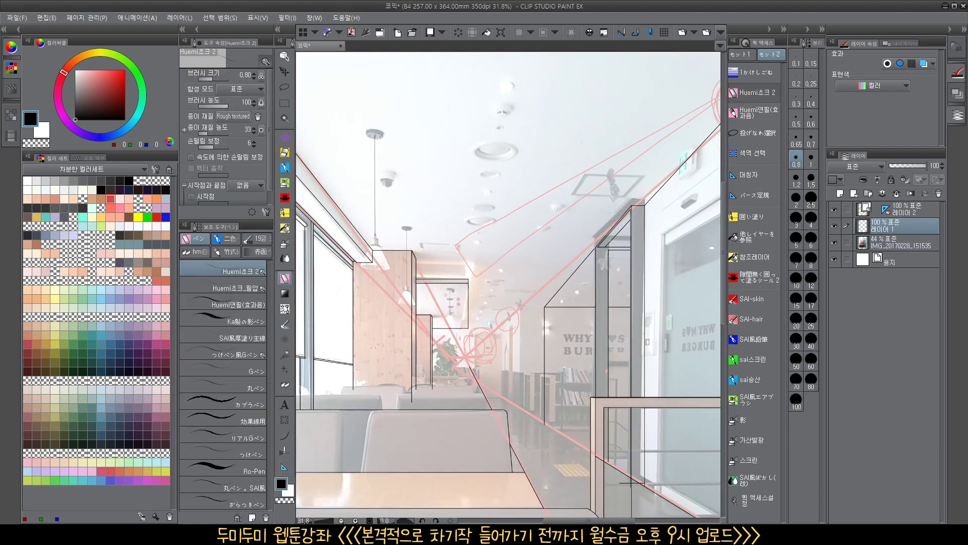
{"action": "left_click_drag", "start_coordinate": [553, 380], "coordinate": [545, 331]}
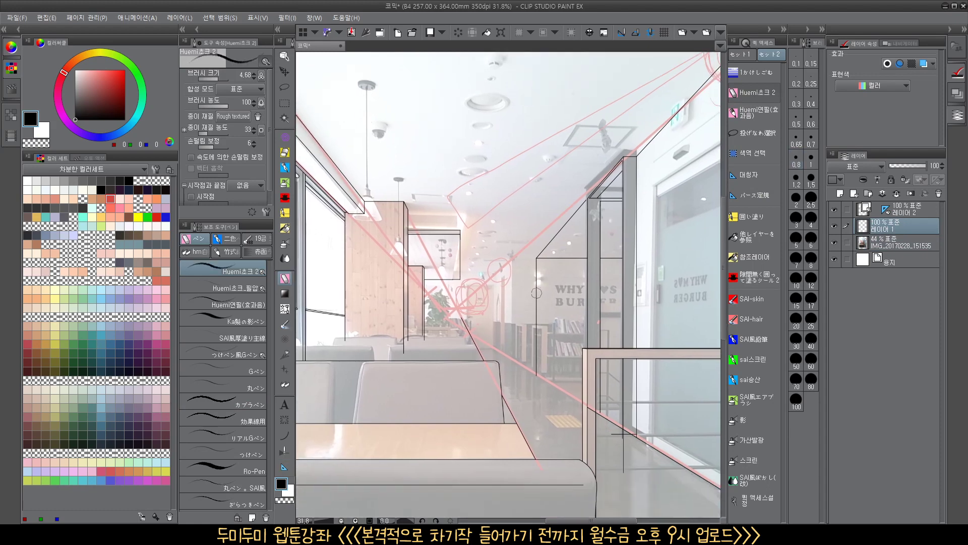
{"action": "mouse_move", "coordinate": [537, 294]}
{"action": "left_mouse_down"}
{"action": "mouse_move", "coordinate": [522, 392]}
{"action": "mouse_move", "coordinate": [537, 325]}
{"action": "left_mouse_up"}
{"action": "key", "text": "ctrl+z"}
{"action": "mouse_move", "coordinate": [501, 291]}
{"action": "left_mouse_down"}
{"action": "mouse_move", "coordinate": [495, 336]}
{"action": "mouse_move", "coordinate": [504, 310]}
{"action": "mouse_move", "coordinate": [517, 380]}
{"action": "left_mouse_up"}
{"action": "mouse_move", "coordinate": [468, 301]}
{"action": "left_mouse_down"}
{"action": "mouse_move", "coordinate": [461, 344]}
{"action": "mouse_move", "coordinate": [486, 352]}
{"action": "left_mouse_up"}
{"action": "left_click_drag", "start_coordinate": [487, 352], "coordinate": [630, 309]}
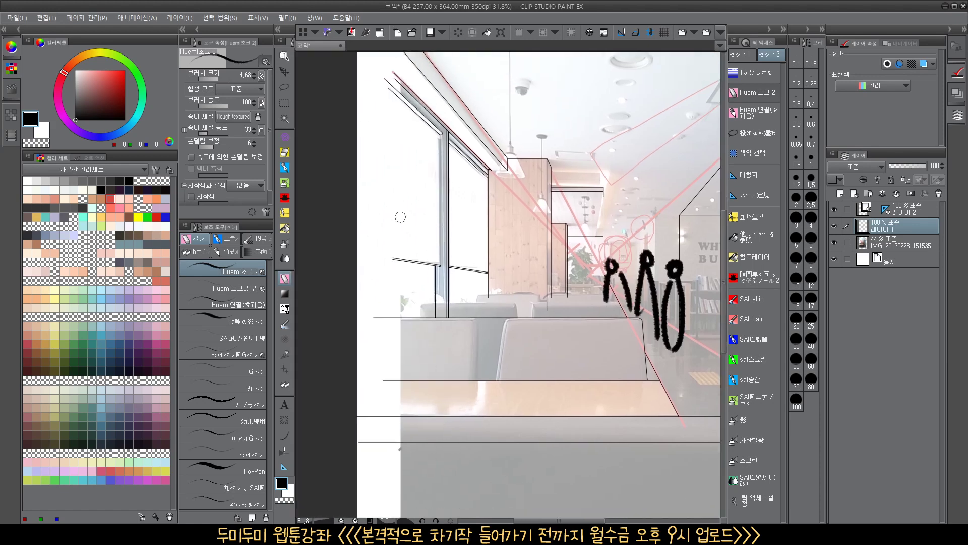
Sketch the heads and shoulders of two large seated figures at the table in front of the windows
{"action": "mouse_move", "coordinate": [393, 212]}
{"action": "left_mouse_down"}
{"action": "mouse_move", "coordinate": [427, 223]}
{"action": "mouse_move", "coordinate": [380, 267]}
{"action": "mouse_move", "coordinate": [385, 283]}
{"action": "mouse_move", "coordinate": [441, 294]}
{"action": "mouse_move", "coordinate": [467, 378]}
{"action": "left_mouse_up"}
{"action": "left_click_drag", "start_coordinate": [613, 324], "coordinate": [574, 281]}
{"action": "mouse_move", "coordinate": [515, 199]}
{"action": "left_mouse_down"}
{"action": "mouse_move", "coordinate": [493, 236]}
{"action": "mouse_move", "coordinate": [504, 259]}
{"action": "mouse_move", "coordinate": [596, 340]}
{"action": "mouse_move", "coordinate": [598, 364]}
{"action": "left_mouse_up"}
{"action": "left_click_drag", "start_coordinate": [482, 268], "coordinate": [459, 380]}
{"action": "left_click_drag", "start_coordinate": [336, 275], "coordinate": [398, 379]}
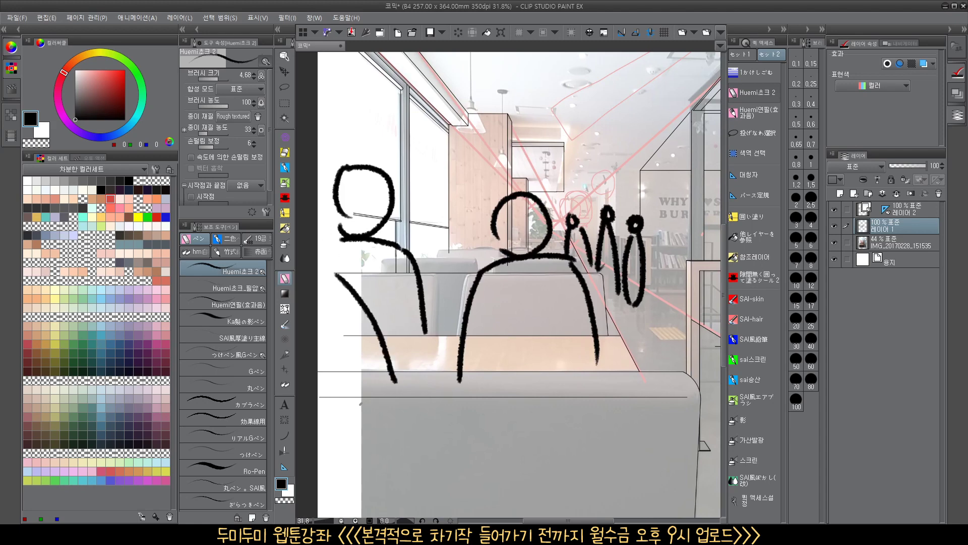
{"action": "scroll", "coordinate": [587, 361], "scroll_direction": "down", "scroll_amount": 3}
{"action": "scroll", "coordinate": [587, 360], "scroll_direction": "up", "scroll_amount": 1}
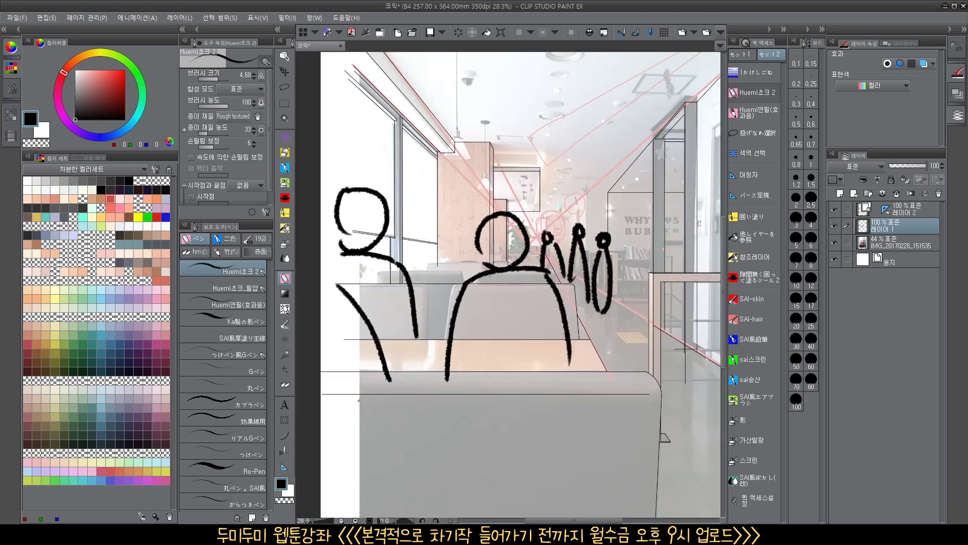
Add smaller figures in thinner lines between the standing figures in the aisle, with the brush size at 1.70
{"action": "scroll", "coordinate": [597, 303], "scroll_direction": "up", "scroll_amount": 2}
{"action": "left_click_drag", "start_coordinate": [598, 304], "coordinate": [587, 302]}
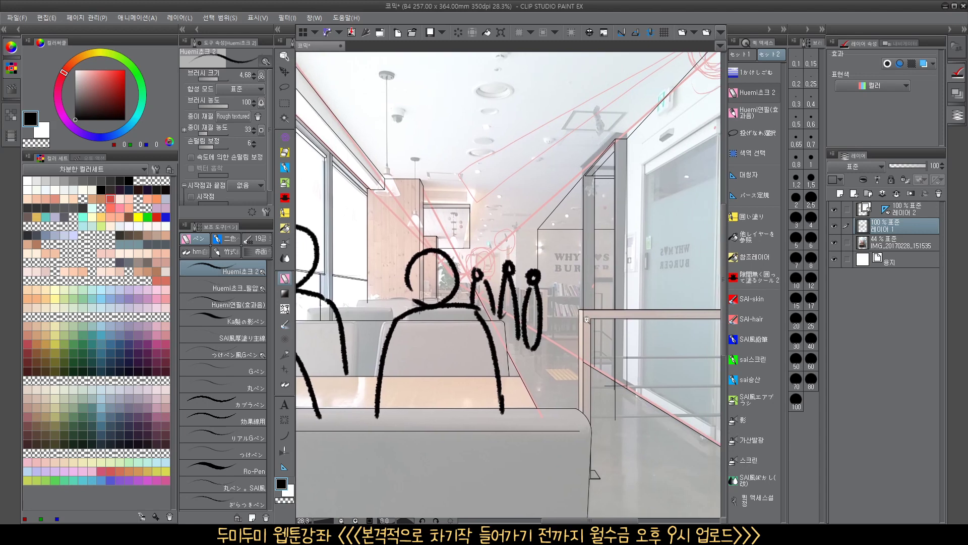
{"action": "mouse_move", "coordinate": [578, 340]}
{"action": "left_mouse_down"}
{"action": "mouse_move", "coordinate": [632, 327]}
{"action": "mouse_move", "coordinate": [501, 333]}
{"action": "mouse_move", "coordinate": [660, 420]}
{"action": "left_mouse_up"}
{"action": "left_click_drag", "start_coordinate": [456, 323], "coordinate": [509, 322]}
{"action": "left_click_drag", "start_coordinate": [443, 303], "coordinate": [448, 319]}
{"action": "mouse_move", "coordinate": [444, 304]}
{"action": "left_mouse_down"}
{"action": "mouse_move", "coordinate": [454, 327]}
{"action": "mouse_move", "coordinate": [440, 314]}
{"action": "mouse_move", "coordinate": [437, 347]}
{"action": "mouse_move", "coordinate": [445, 321]}
{"action": "mouse_move", "coordinate": [492, 323]}
{"action": "mouse_move", "coordinate": [483, 376]}
{"action": "left_mouse_up"}
{"action": "key", "text": "ctrl+z"}
{"action": "key", "text": "ctrl+z"}
{"action": "scroll", "coordinate": [564, 370], "scroll_direction": "down", "scroll_amount": 3}
{"action": "mouse_move", "coordinate": [524, 402]}
{"action": "left_mouse_down"}
{"action": "mouse_move", "coordinate": [526, 361]}
{"action": "mouse_move", "coordinate": [557, 361]}
{"action": "mouse_move", "coordinate": [546, 359]}
{"action": "left_mouse_up"}
{"action": "scroll", "coordinate": [524, 345], "scroll_direction": "up", "scroll_amount": 1}
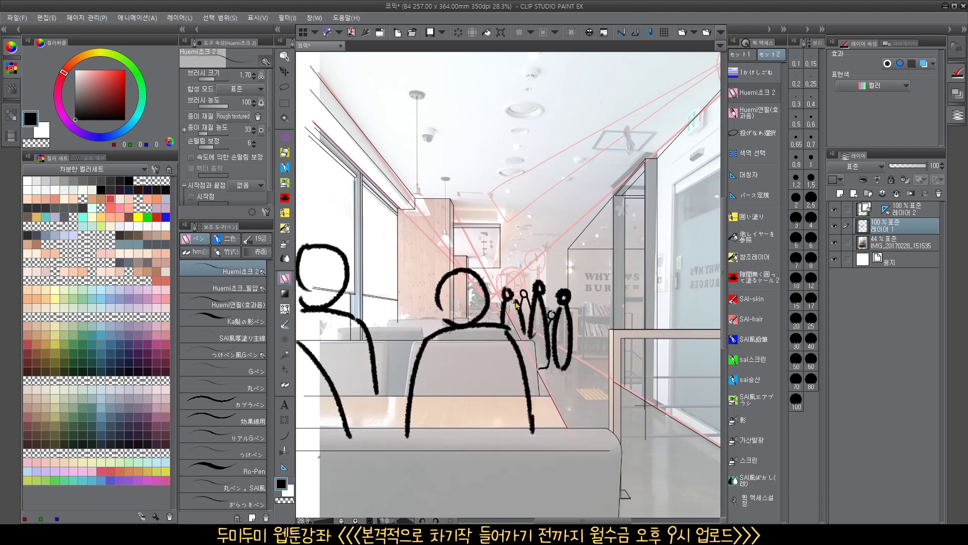
{"action": "scroll", "coordinate": [514, 306], "scroll_direction": "up", "scroll_amount": 2}
Activate layer 레이어 2 and hide the café photo, checking the line drawing with and without the figure sketch
{"action": "left_click", "coordinate": [910, 214]}
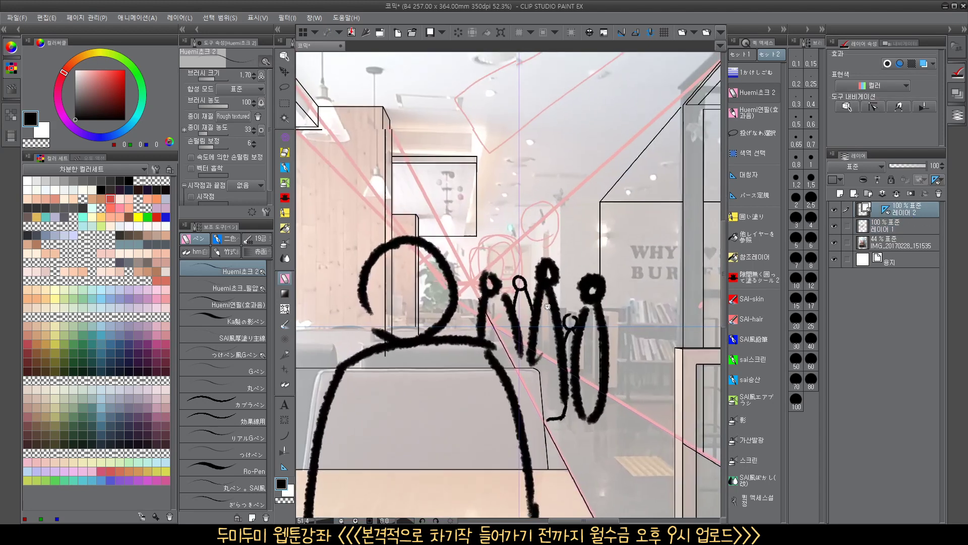
{"action": "scroll", "coordinate": [526, 310], "scroll_direction": "up", "scroll_amount": 2}
{"action": "scroll", "coordinate": [514, 309], "scroll_direction": "down", "scroll_amount": 4}
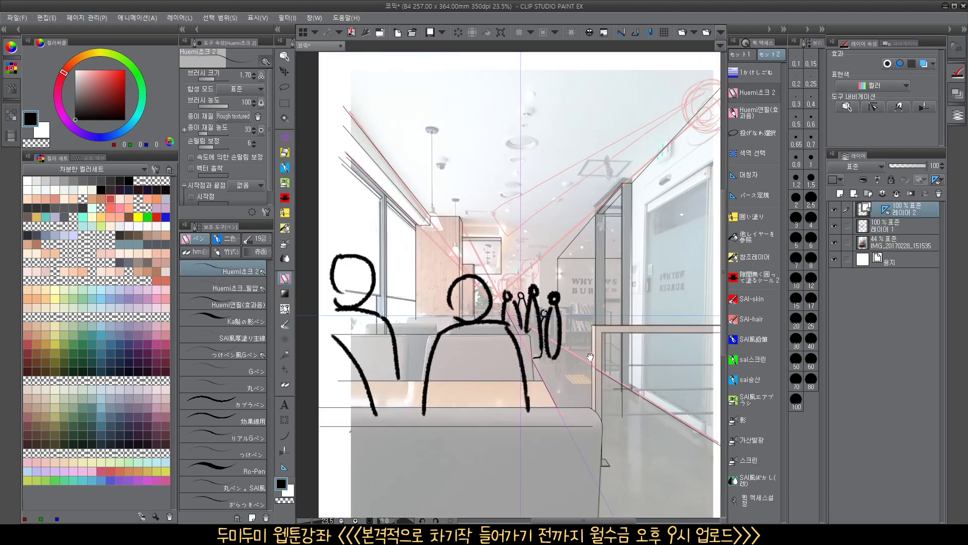
{"action": "left_click_drag", "start_coordinate": [619, 362], "coordinate": [609, 353]}
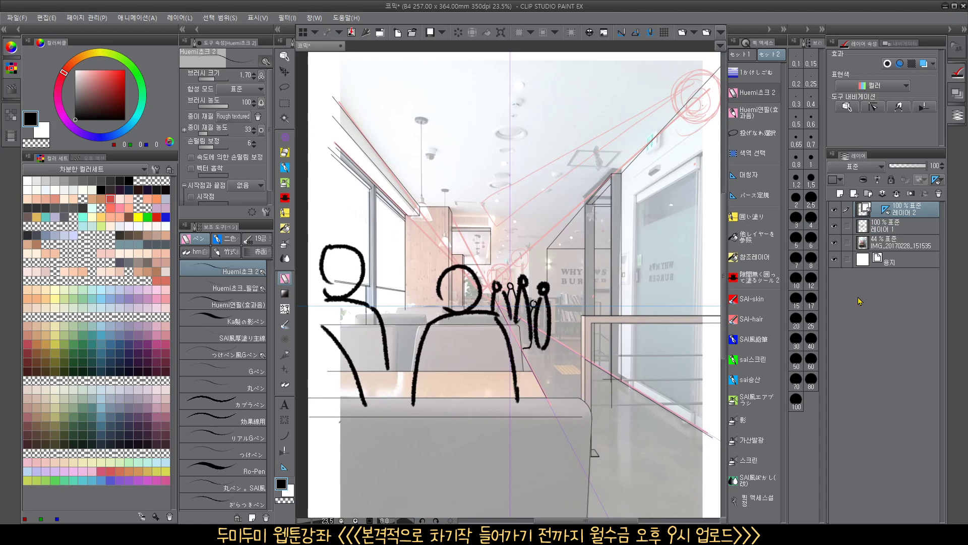
{"action": "left_click", "coordinate": [834, 243]}
{"action": "left_click", "coordinate": [835, 226]}
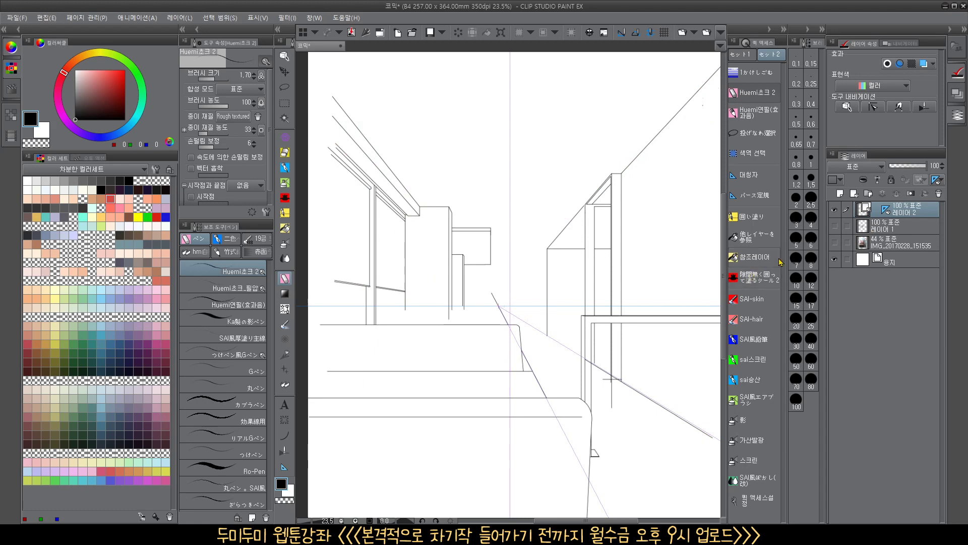
{"action": "left_click", "coordinate": [835, 226]}
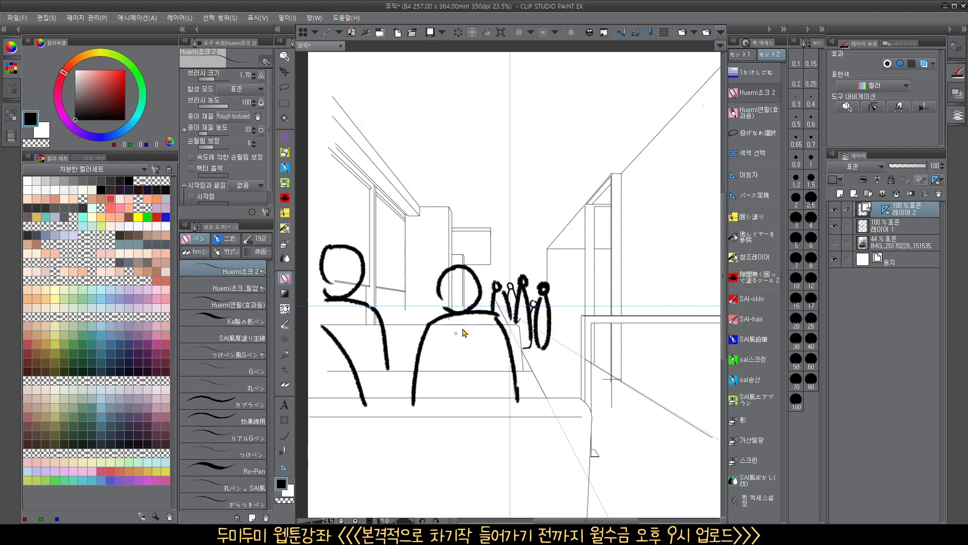
{"action": "left_click_drag", "start_coordinate": [504, 310], "coordinate": [511, 311]}
{"action": "left_click_drag", "start_coordinate": [461, 338], "coordinate": [515, 331]}
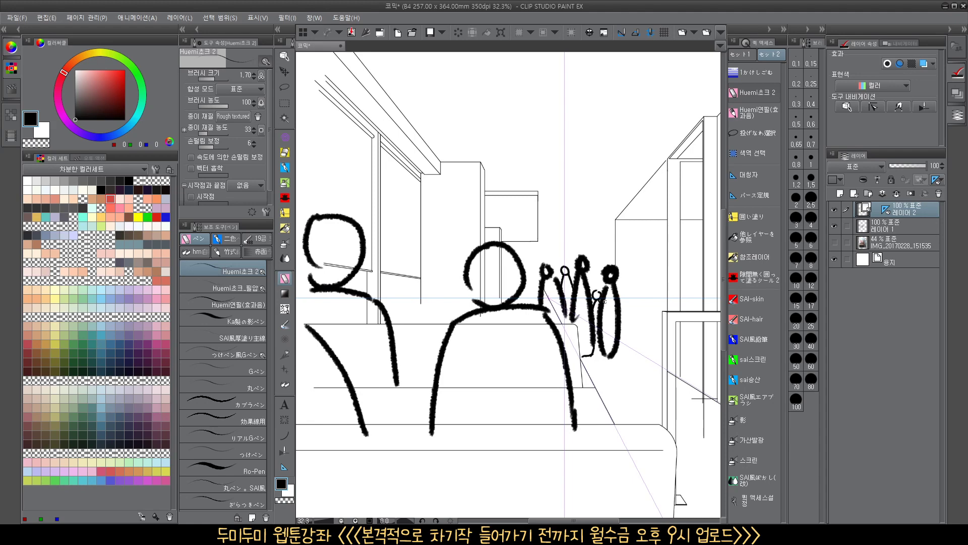
{"action": "scroll", "coordinate": [604, 302], "scroll_direction": "down", "scroll_amount": 2}
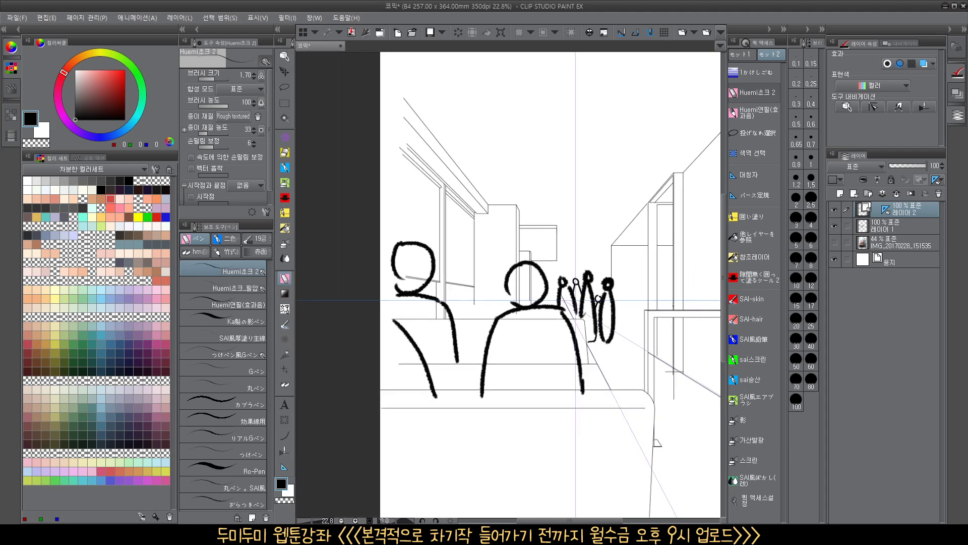
{"action": "left_click_drag", "start_coordinate": [673, 305], "coordinate": [527, 290]}
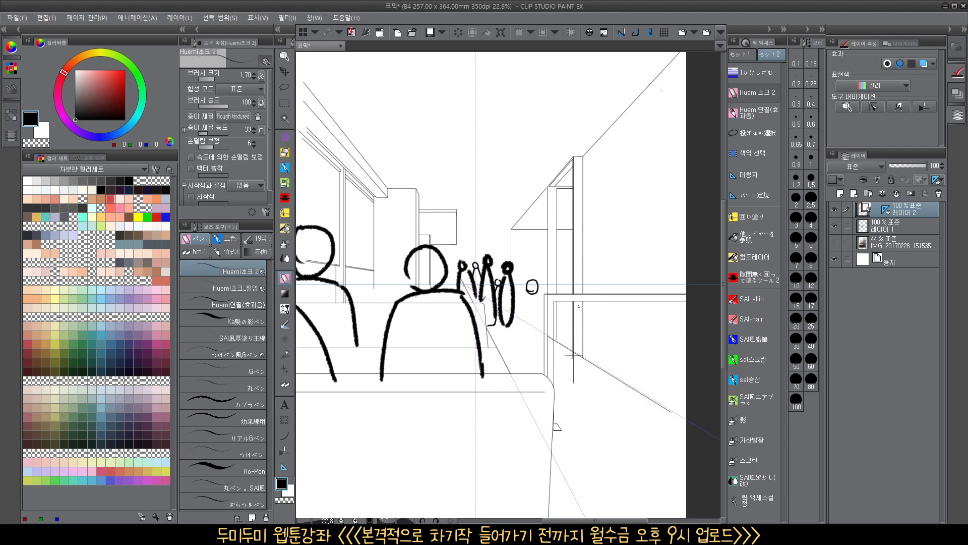
{"action": "left_click_drag", "start_coordinate": [477, 355], "coordinate": [545, 342]}
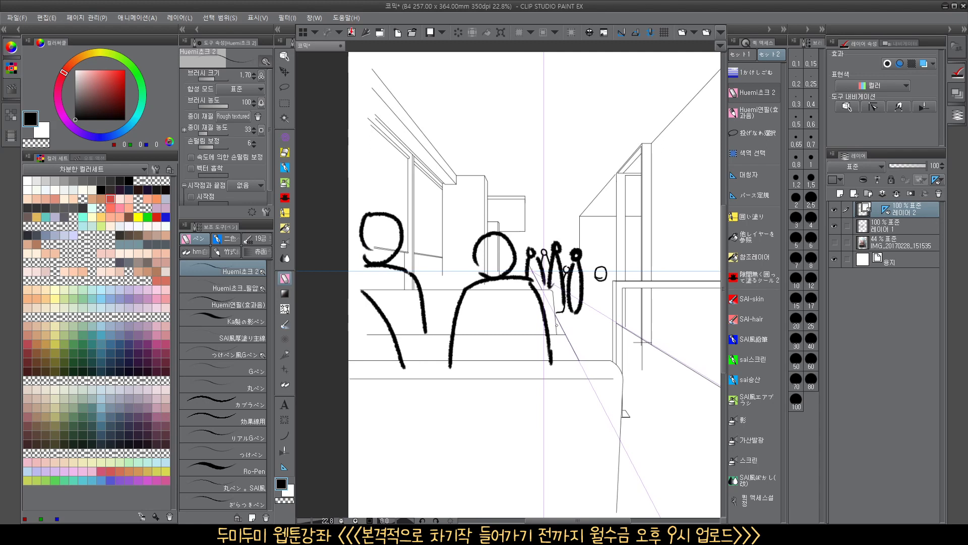
{"action": "mouse_move", "coordinate": [599, 267]}
{"action": "left_mouse_down"}
{"action": "mouse_move", "coordinate": [605, 281]}
{"action": "mouse_move", "coordinate": [597, 273]}
{"action": "left_mouse_up"}
{"action": "key", "text": "ctrl+z"}
{"action": "key", "text": "ctrl+z"}
{"action": "left_click_drag", "start_coordinate": [570, 319], "coordinate": [527, 310]}
{"action": "left_click", "coordinate": [547, 303]}
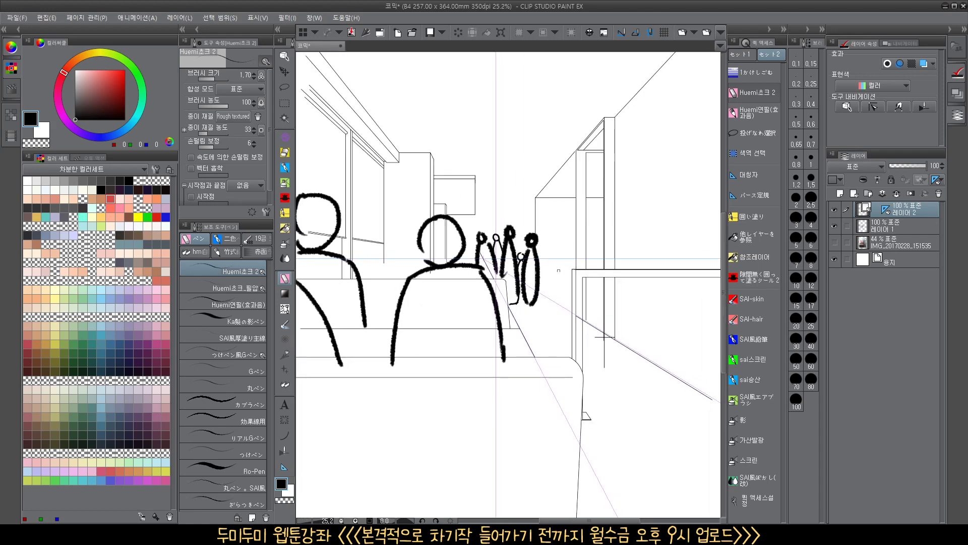
Sketch two thin standing figures in the aisle, between the existing group and the railing
{"action": "left_click_drag", "start_coordinate": [557, 238], "coordinate": [561, 233]}
{"action": "mouse_move", "coordinate": [551, 284]}
{"action": "left_mouse_down"}
{"action": "mouse_move", "coordinate": [558, 247]}
{"action": "mouse_move", "coordinate": [560, 299]}
{"action": "left_mouse_up"}
{"action": "left_click_drag", "start_coordinate": [546, 247], "coordinate": [548, 273]}
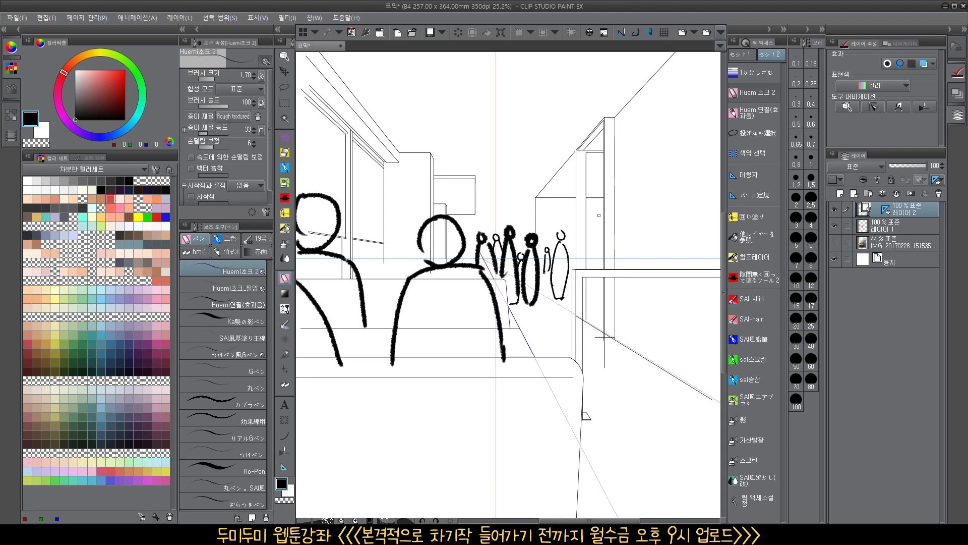
{"action": "left_click_drag", "start_coordinate": [598, 215], "coordinate": [598, 240]}
{"action": "key", "text": "ctrl+z"}
{"action": "key", "text": "ctrl+z"}
Draw a tall standing figure with head, body and feet in front of the column and railing
{"action": "mouse_move", "coordinate": [598, 202]}
{"action": "left_mouse_down"}
{"action": "mouse_move", "coordinate": [584, 254]}
{"action": "mouse_move", "coordinate": [596, 328]}
{"action": "left_mouse_up"}
{"action": "mouse_move", "coordinate": [603, 232]}
{"action": "left_mouse_down"}
{"action": "mouse_move", "coordinate": [626, 252]}
{"action": "mouse_move", "coordinate": [620, 376]}
{"action": "left_mouse_up"}
{"action": "mouse_move", "coordinate": [595, 320]}
{"action": "left_mouse_down"}
{"action": "mouse_move", "coordinate": [605, 390]}
{"action": "mouse_move", "coordinate": [627, 378]}
{"action": "left_mouse_up"}
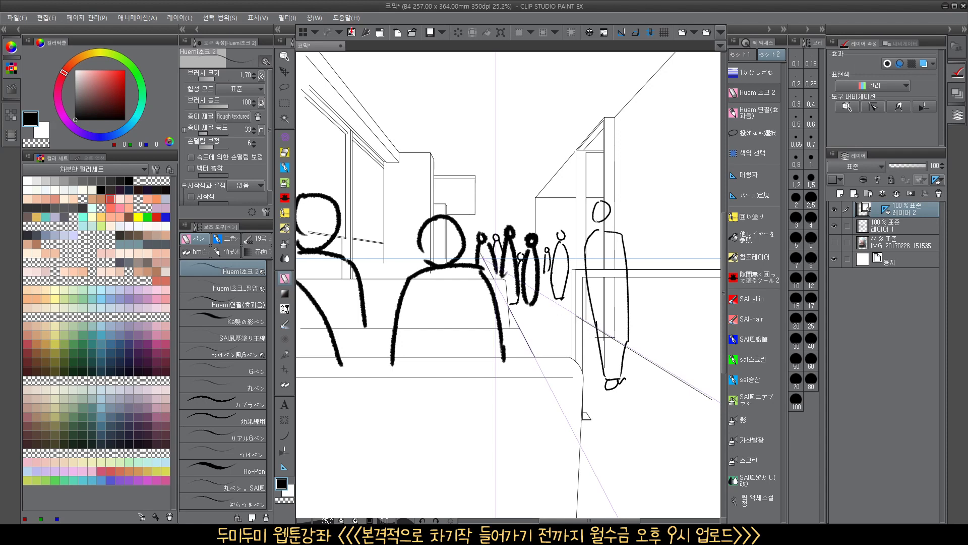
Sketch two small seated figures behind the farther seat back, between the two large foreground figures
{"action": "left_click_drag", "start_coordinate": [537, 353], "coordinate": [582, 363]}
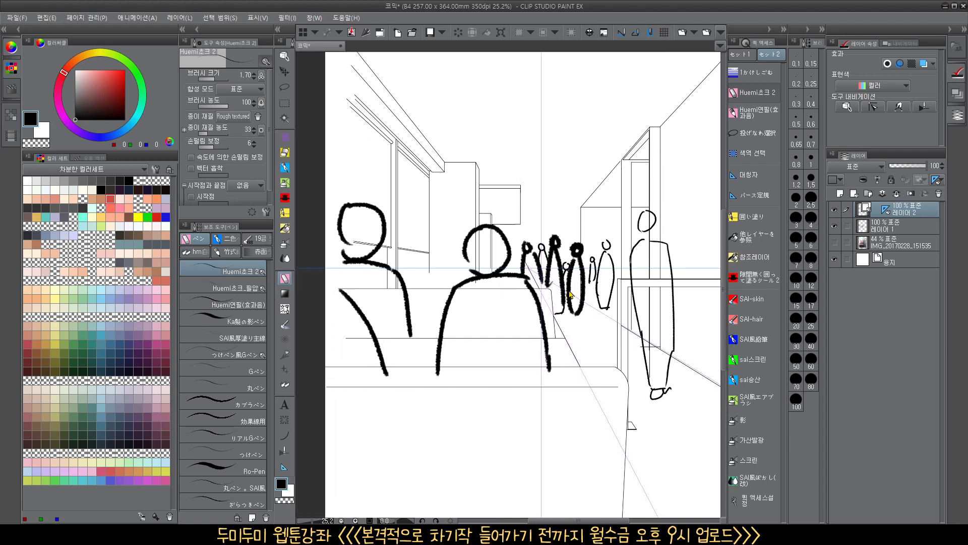
{"action": "left_click_drag", "start_coordinate": [450, 306], "coordinate": [512, 304]}
{"action": "mouse_move", "coordinate": [483, 263]}
{"action": "left_mouse_down"}
{"action": "mouse_move", "coordinate": [488, 247]}
{"action": "mouse_move", "coordinate": [476, 285]}
{"action": "mouse_move", "coordinate": [505, 289]}
{"action": "left_mouse_up"}
{"action": "left_click_drag", "start_coordinate": [517, 254], "coordinate": [507, 280]}
{"action": "mouse_move", "coordinate": [515, 268]}
{"action": "left_mouse_down"}
{"action": "mouse_move", "coordinate": [526, 280]}
{"action": "mouse_move", "coordinate": [474, 291]}
{"action": "left_mouse_up"}
{"action": "scroll", "coordinate": [609, 324], "scroll_direction": "down", "scroll_amount": 2}
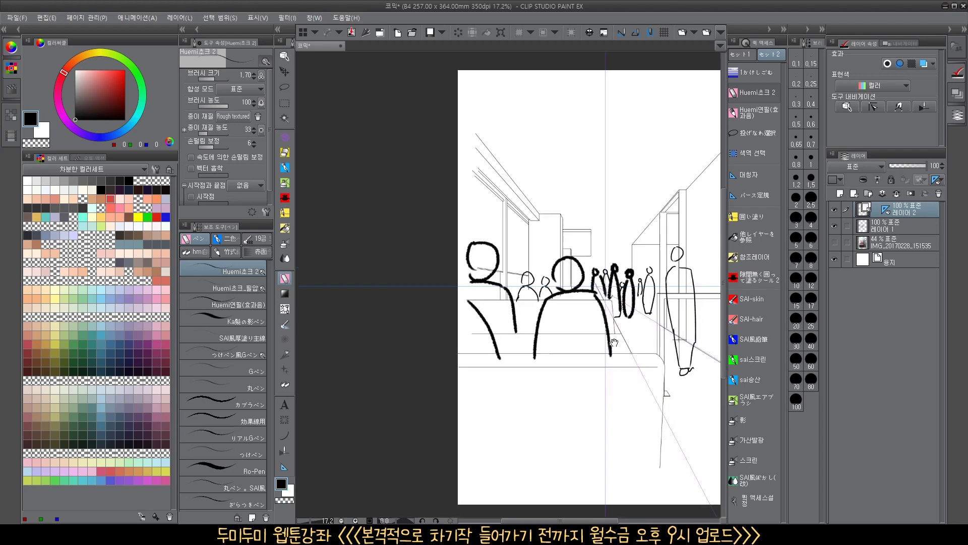
{"action": "left_click_drag", "start_coordinate": [614, 342], "coordinate": [502, 340]}
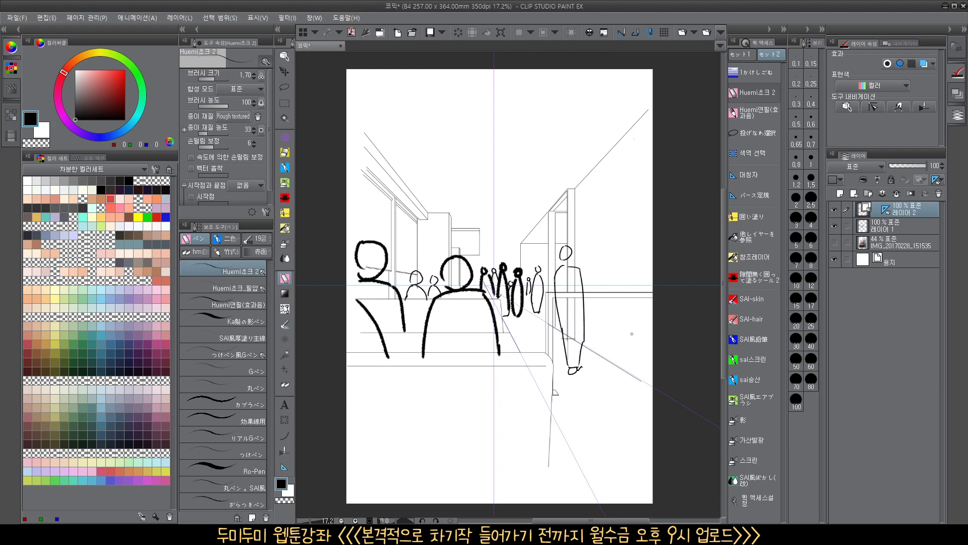
Show the café photo to compare the sketched figures with it, and hide it again
{"action": "left_click", "coordinate": [835, 242]}
{"action": "scroll", "coordinate": [483, 294], "scroll_direction": "up", "scroll_amount": 3}
{"action": "scroll", "coordinate": [505, 294], "scroll_direction": "up", "scroll_amount": 3}
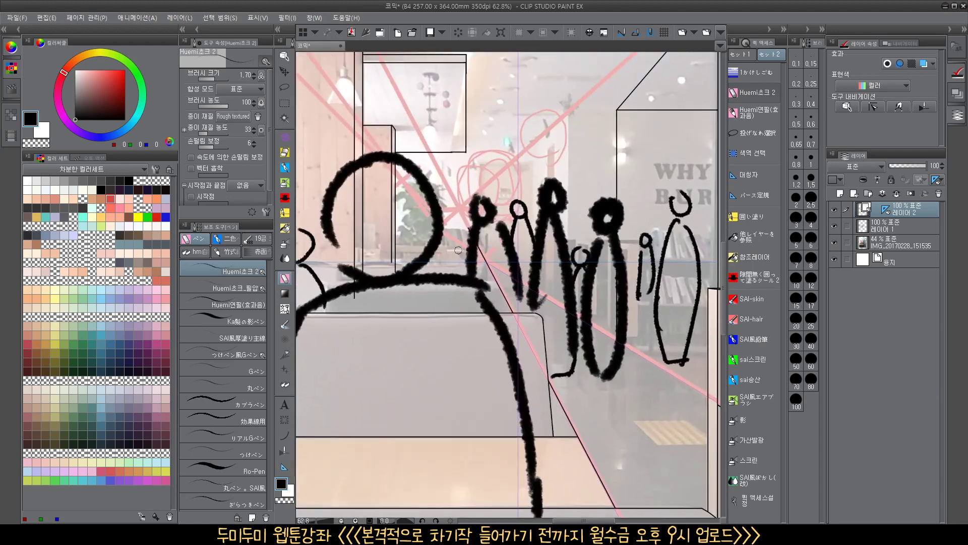
{"action": "scroll", "coordinate": [458, 250], "scroll_direction": "down", "scroll_amount": 4}
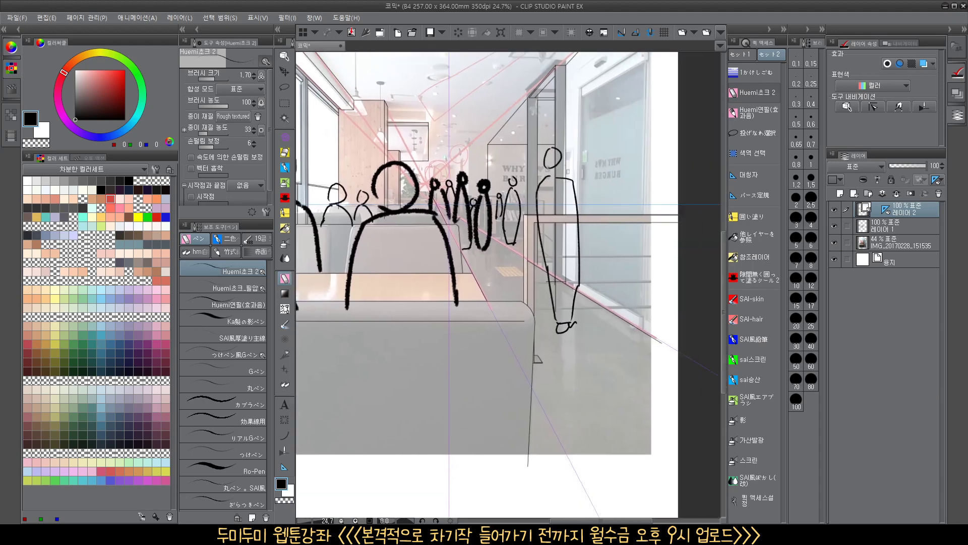
{"action": "left_click", "coordinate": [834, 243]}
{"action": "scroll", "coordinate": [650, 312], "scroll_direction": "down", "scroll_amount": 2}
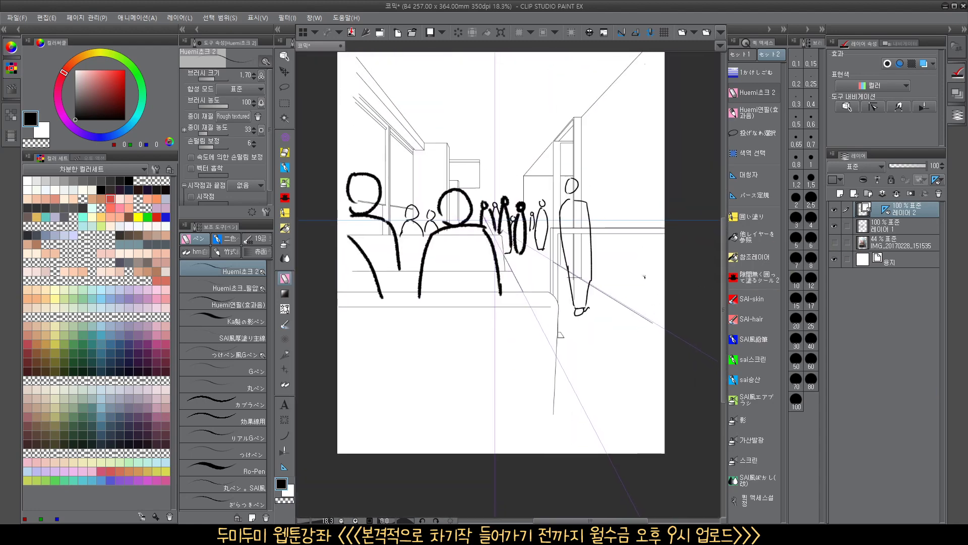
Sketch a large leafy plant in the foreground at the page's right edge, with overlapping pointed leaves
{"action": "mouse_move", "coordinate": [644, 277]}
{"action": "left_mouse_down"}
{"action": "mouse_move", "coordinate": [602, 317]}
{"action": "mouse_move", "coordinate": [607, 332]}
{"action": "mouse_move", "coordinate": [637, 318]}
{"action": "mouse_move", "coordinate": [616, 350]}
{"action": "mouse_move", "coordinate": [656, 334]}
{"action": "mouse_move", "coordinate": [644, 275]}
{"action": "mouse_move", "coordinate": [659, 279]}
{"action": "mouse_move", "coordinate": [666, 248]}
{"action": "left_mouse_up"}
{"action": "mouse_move", "coordinate": [647, 345]}
{"action": "left_mouse_down"}
{"action": "mouse_move", "coordinate": [627, 366]}
{"action": "mouse_move", "coordinate": [655, 368]}
{"action": "mouse_move", "coordinate": [653, 390]}
{"action": "left_mouse_up"}
{"action": "scroll", "coordinate": [635, 314], "scroll_direction": "down", "scroll_amount": 2}
{"action": "scroll", "coordinate": [635, 314], "scroll_direction": "up", "scroll_amount": 2}
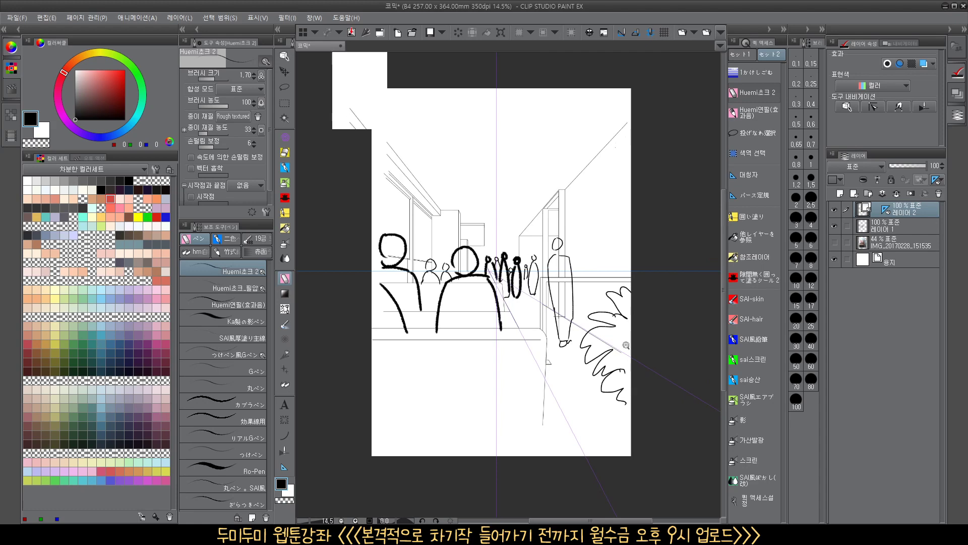
{"action": "left_click_drag", "start_coordinate": [575, 364], "coordinate": [624, 327]}
{"action": "mouse_move", "coordinate": [567, 344]}
{"action": "left_mouse_down"}
{"action": "mouse_move", "coordinate": [612, 322]}
{"action": "mouse_move", "coordinate": [600, 321]}
{"action": "mouse_move", "coordinate": [619, 325]}
{"action": "left_mouse_up"}
{"action": "mouse_move", "coordinate": [587, 296]}
{"action": "left_mouse_down"}
{"action": "mouse_move", "coordinate": [631, 317]}
{"action": "mouse_move", "coordinate": [636, 308]}
{"action": "left_mouse_up"}
{"action": "left_click_drag", "start_coordinate": [620, 262], "coordinate": [640, 299]}
{"action": "mouse_move", "coordinate": [639, 347]}
{"action": "left_mouse_down"}
{"action": "mouse_move", "coordinate": [597, 376]}
{"action": "mouse_move", "coordinate": [608, 418]}
{"action": "left_mouse_up"}
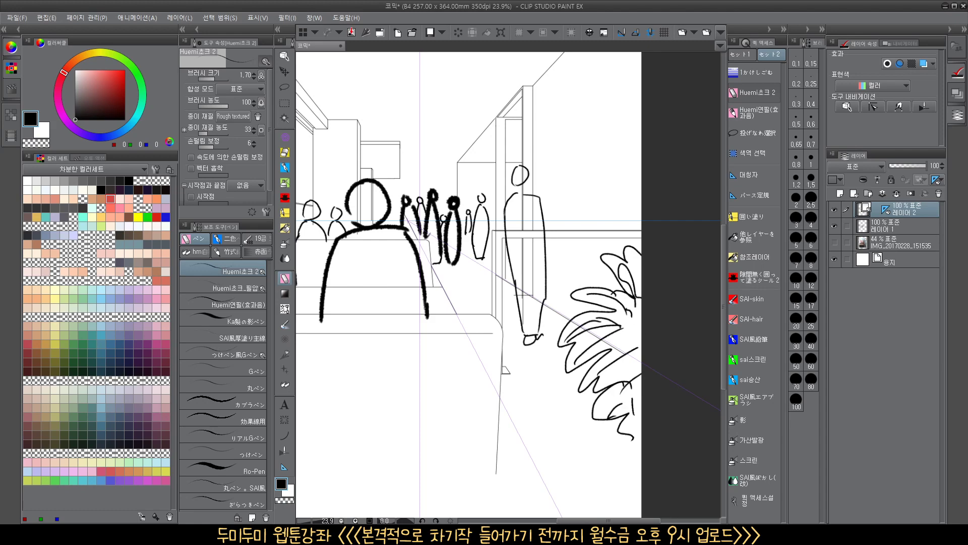
{"action": "scroll", "coordinate": [656, 323], "scroll_direction": "down", "scroll_amount": 1}
{"action": "left_click_drag", "start_coordinate": [653, 382], "coordinate": [654, 401]}
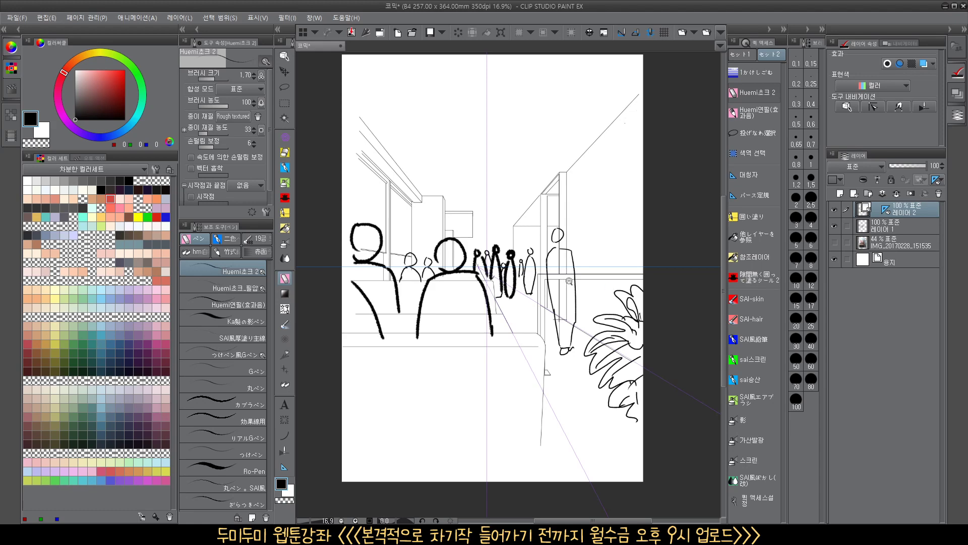
{"action": "scroll", "coordinate": [569, 282], "scroll_direction": "up", "scroll_amount": 2}
{"action": "left_click_drag", "start_coordinate": [568, 293], "coordinate": [578, 313]}
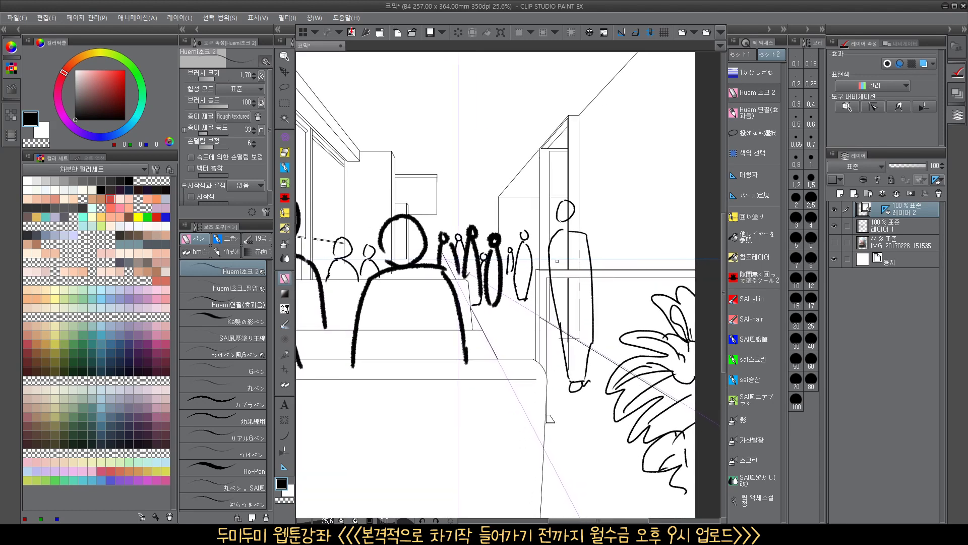
{"action": "left_click_drag", "start_coordinate": [558, 260], "coordinate": [676, 256]}
{"action": "key", "text": "ctrl+z"}
{"action": "left_click_drag", "start_coordinate": [604, 257], "coordinate": [639, 258]}
{"action": "key", "text": "ctrl+z"}
Sketch another standing figure between the tall figure and the plant, undoing the surplus strokes around it
{"action": "left_click_drag", "start_coordinate": [626, 216], "coordinate": [616, 306]}
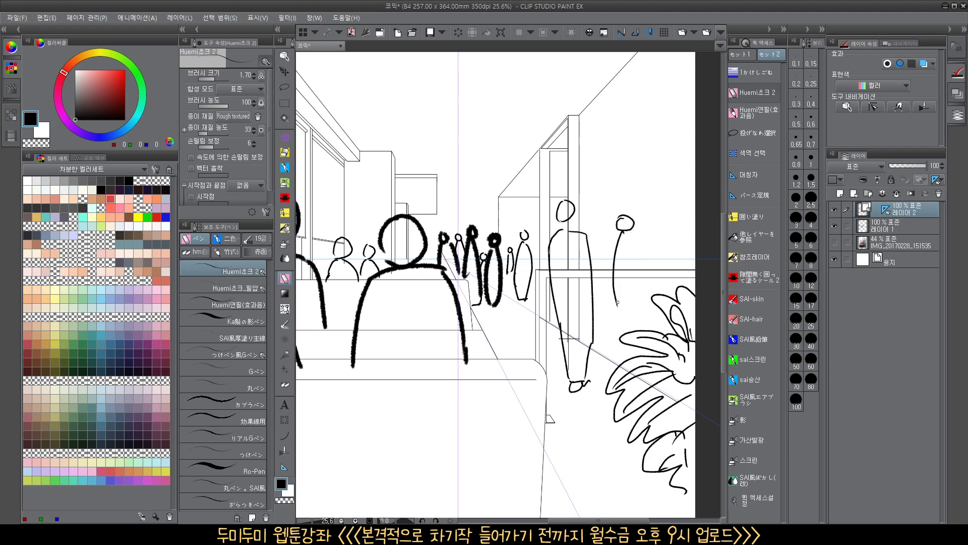
{"action": "left_click_drag", "start_coordinate": [629, 237], "coordinate": [634, 325]}
{"action": "left_click_drag", "start_coordinate": [628, 262], "coordinate": [619, 260]}
{"action": "key", "text": "ctrl+z"}
{"action": "mouse_move", "coordinate": [655, 247]}
{"action": "left_mouse_down"}
{"action": "mouse_move", "coordinate": [649, 269]}
{"action": "mouse_move", "coordinate": [658, 279]}
{"action": "left_mouse_up"}
{"action": "key", "text": "ctrl+z"}
{"action": "key", "text": "ctrl+z"}
{"action": "key", "text": "ctrl+z"}
{"action": "scroll", "coordinate": [619, 278], "scroll_direction": "down", "scroll_amount": 3}
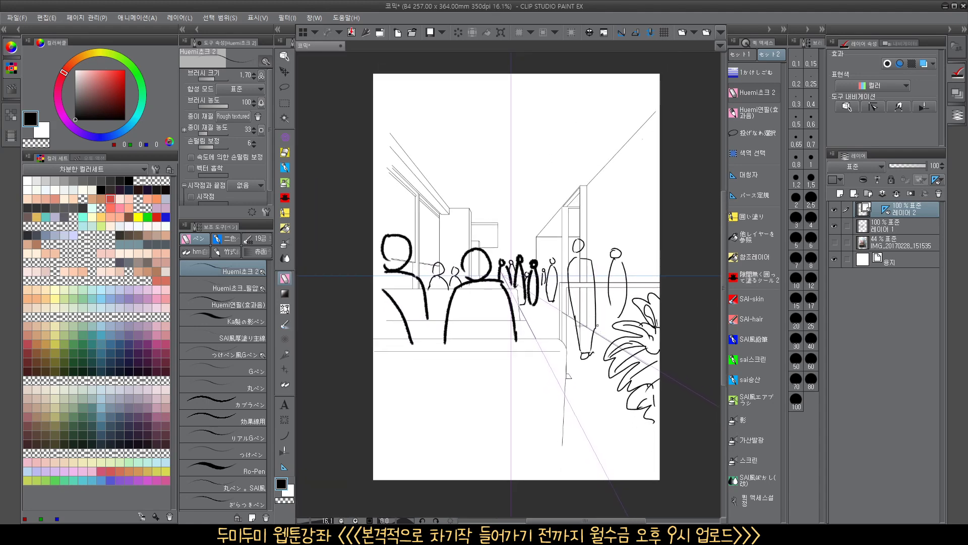